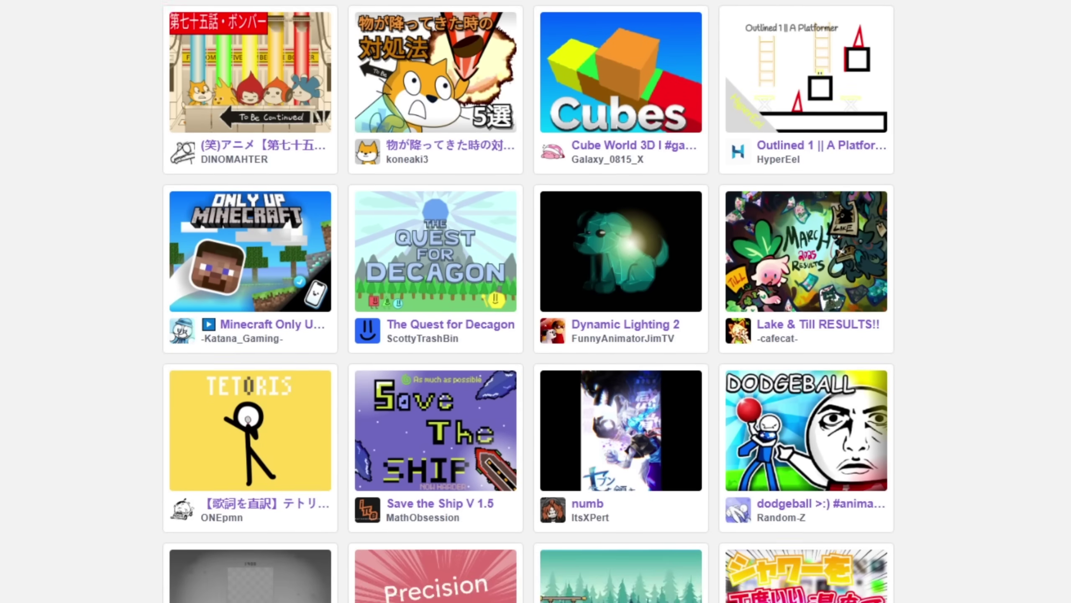
Scroll down through the shared community project thumbnails on Scratch's Explore page
scroll(536, 301, "down", 5)
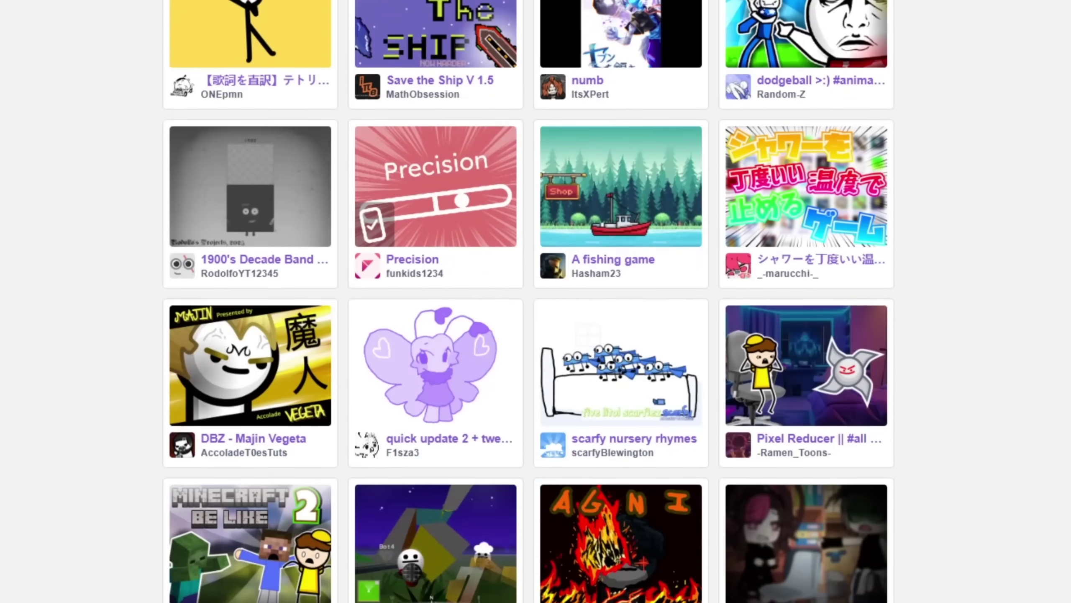
scroll(529, 301, "down", 15)
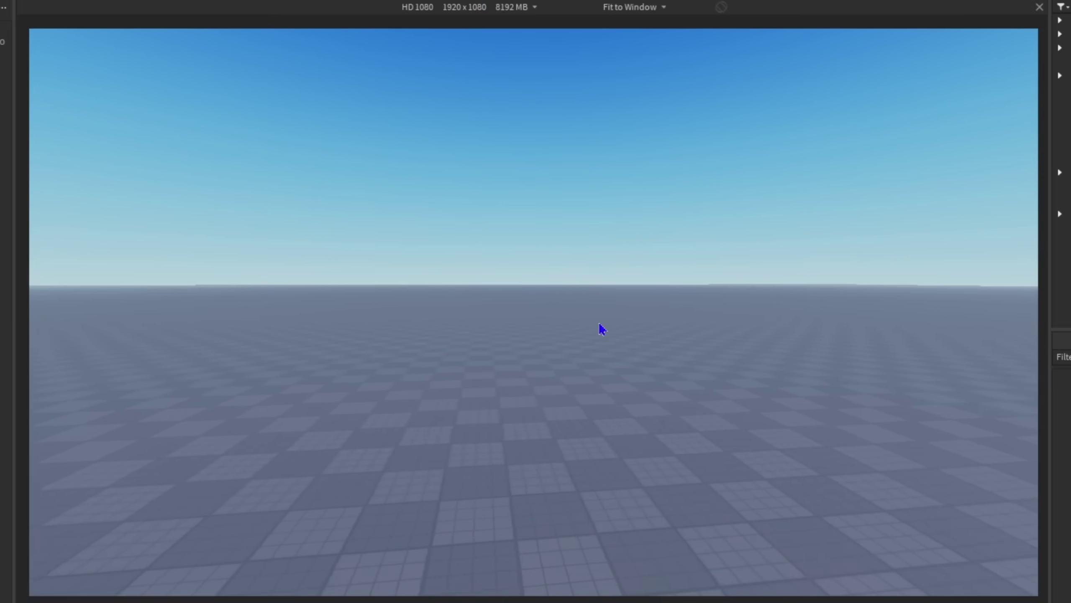
Duplicate the D-key movement if-block directly below the original in the camera script
left_click_drag(85, 76, 284, 243)
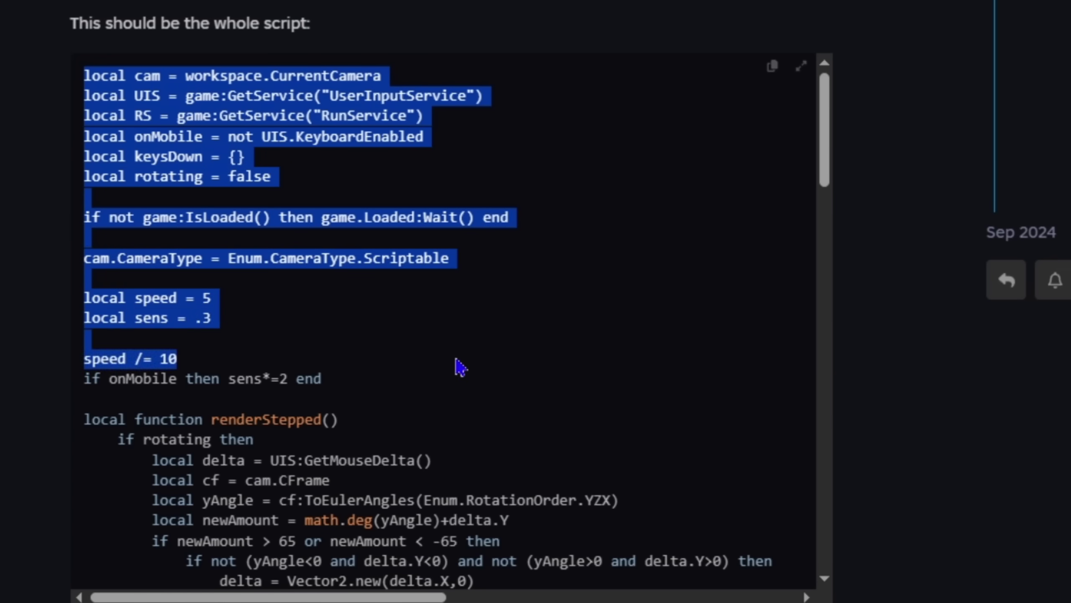
left_click_drag(460, 367, 531, 486)
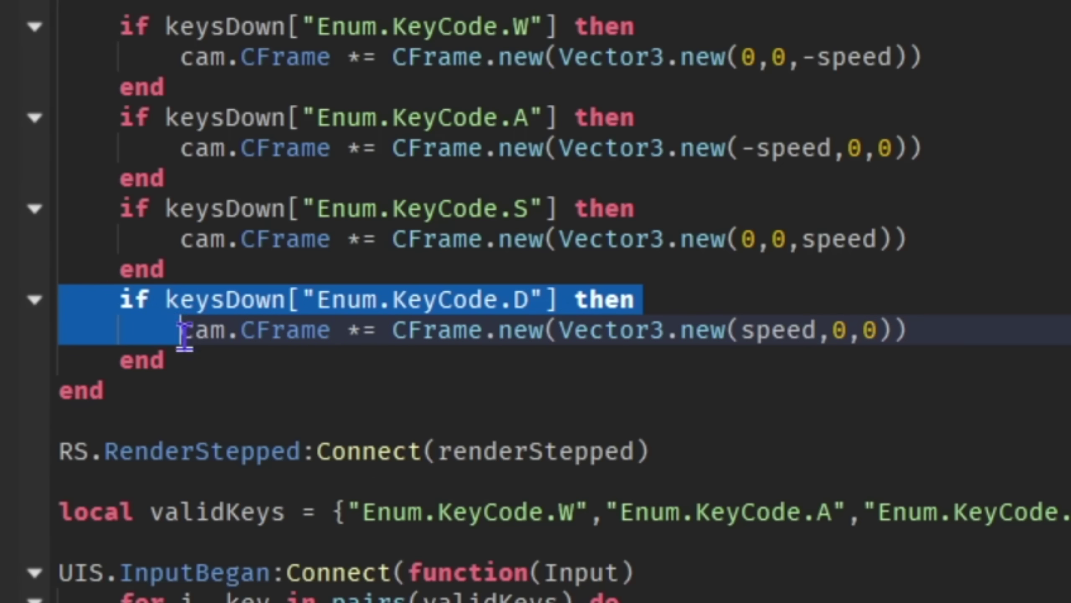
left_click_drag(184, 338, 251, 364)
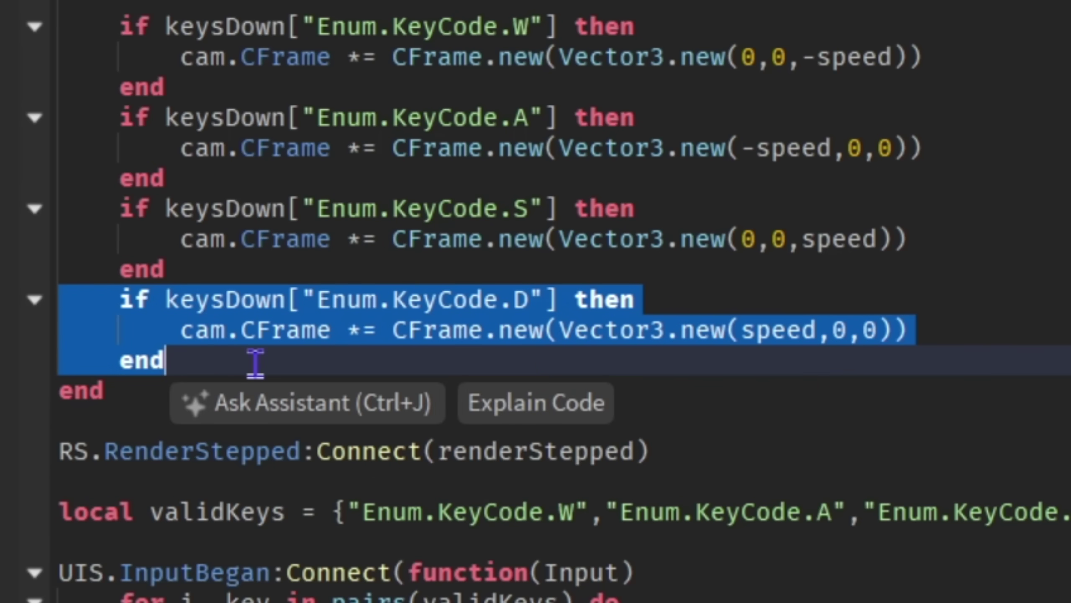
key("ctrl+c")
left_click(251, 364)
key("Return")
key("ctrl+v")
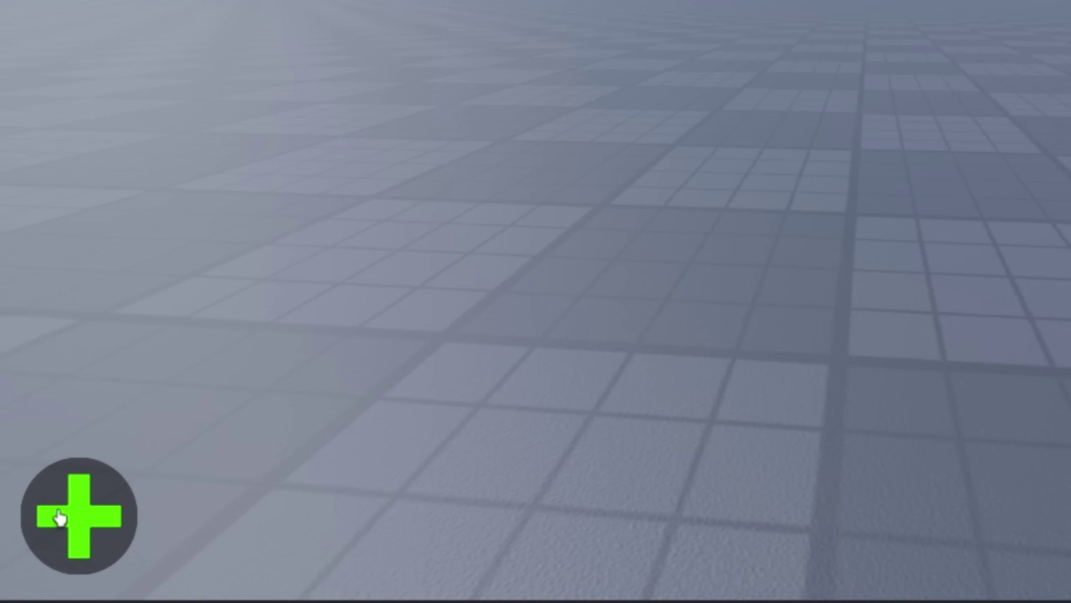
Swap the play-test cylinder for a wedge from the insertable-shapes panel
left_click(60, 516)
left_click(74, 545)
left_click(83, 540)
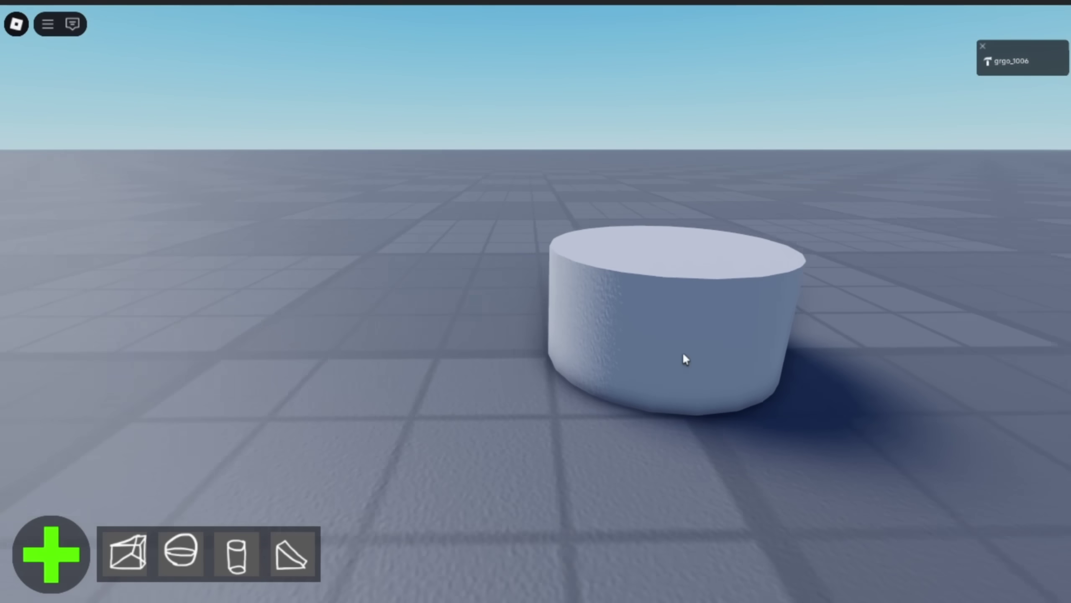
left_click(310, 565)
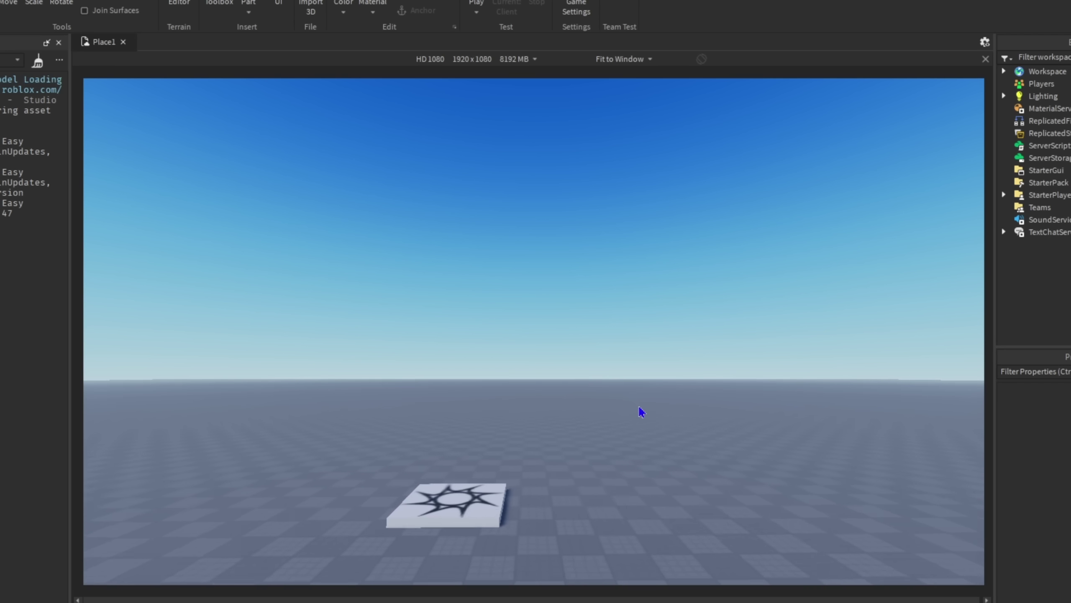
key("w")
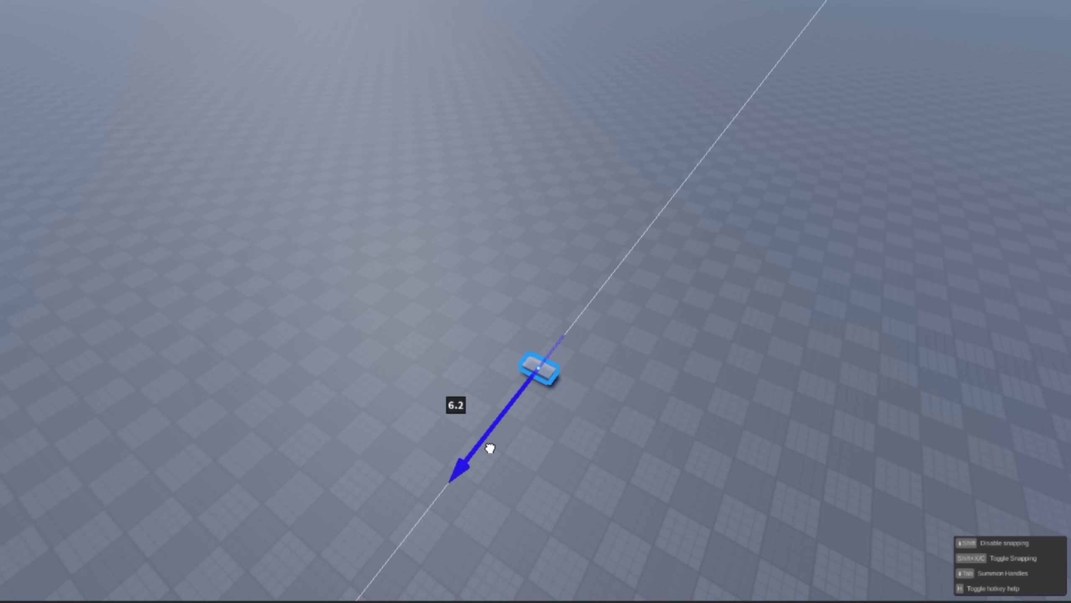
Slide the small part to 11.3 studs along the blue axis, then select the cylinder
left_click_drag(490, 448, 485, 483)
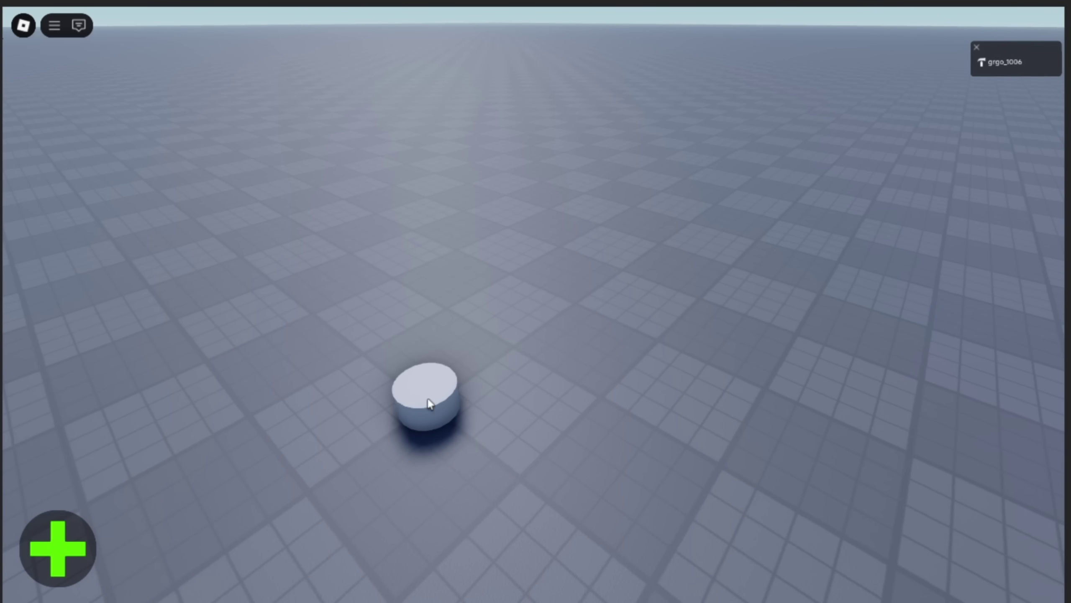
left_click(429, 403)
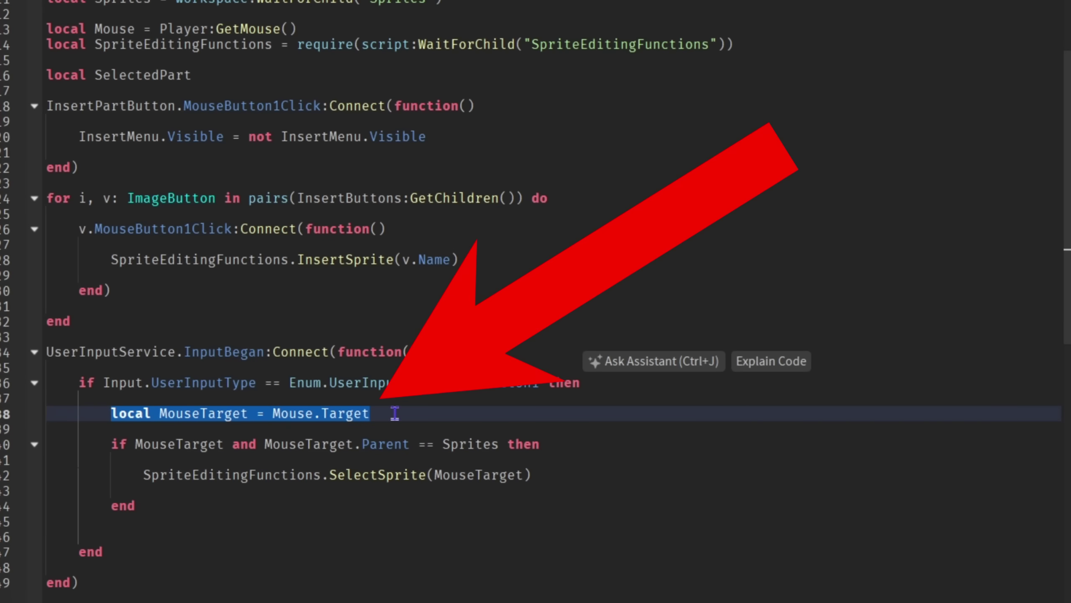
left_click(349, 414)
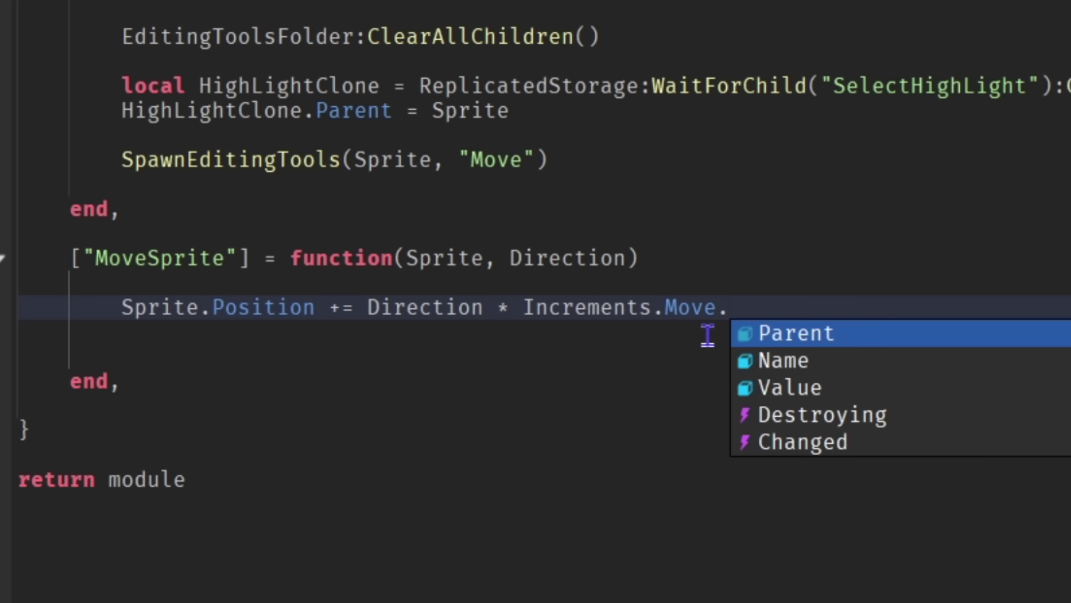
Use Increments.Move.Value and Increments.Rotate in the handle scripts, testing snapped move and 45° rotate drags
type("V")
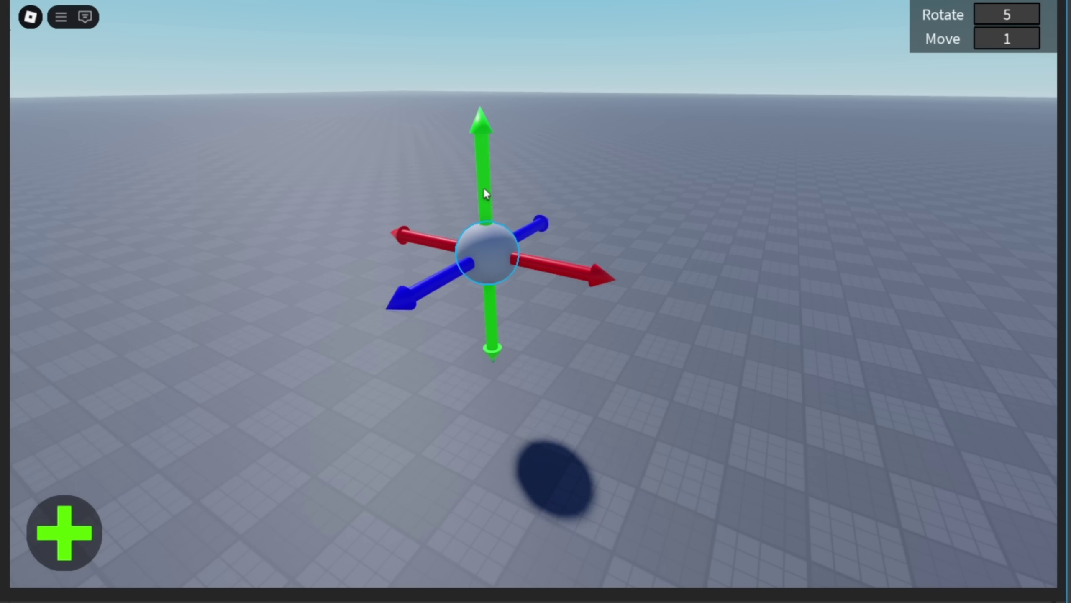
left_click_drag(486, 195, 462, 179)
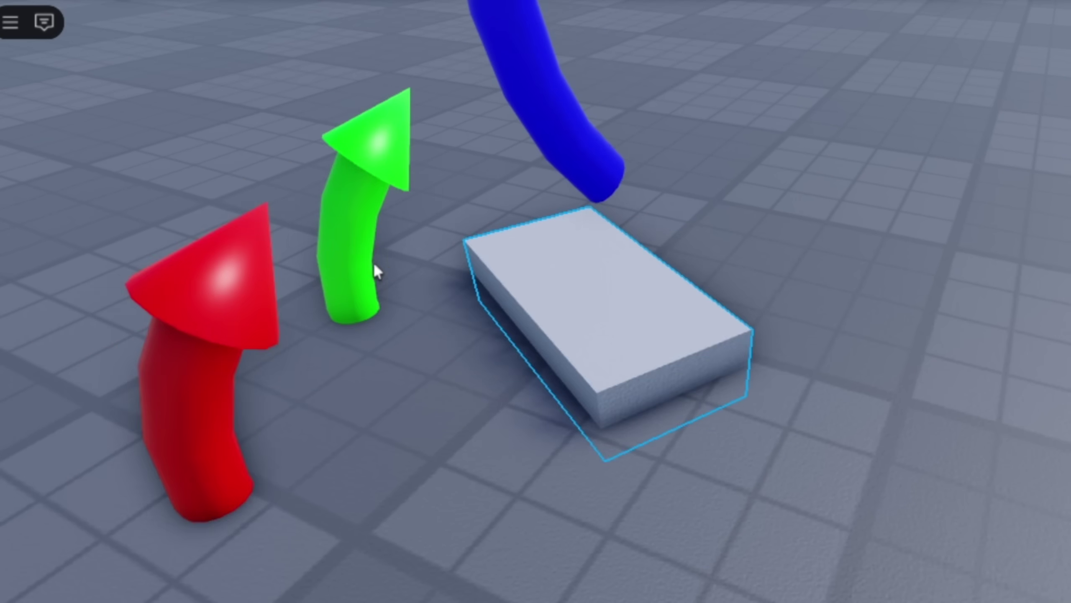
left_click_drag(373, 261, 359, 313)
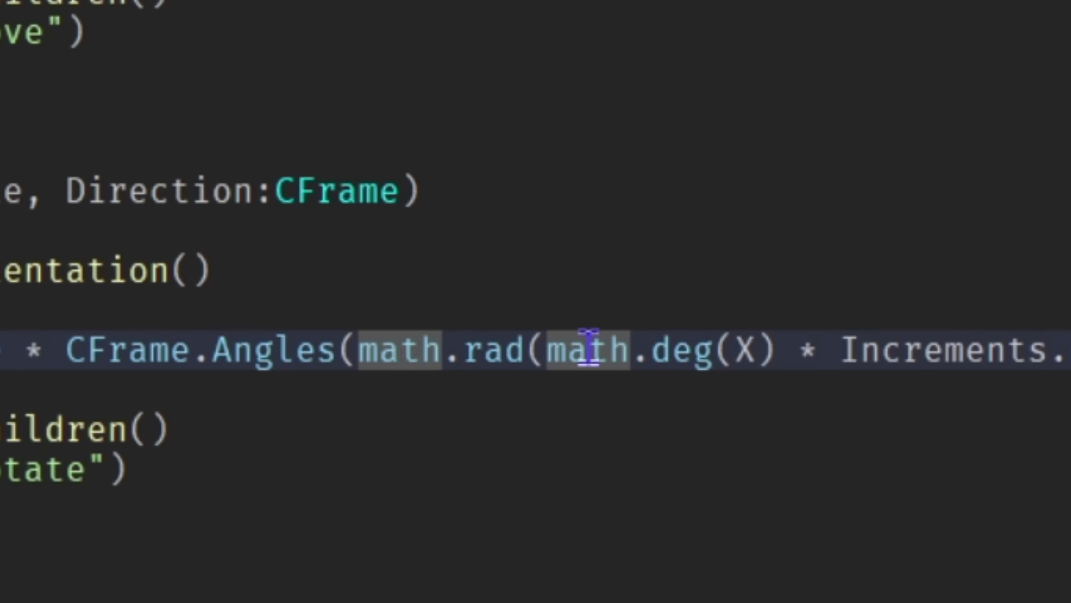
key("shift+Home")
key("Right")
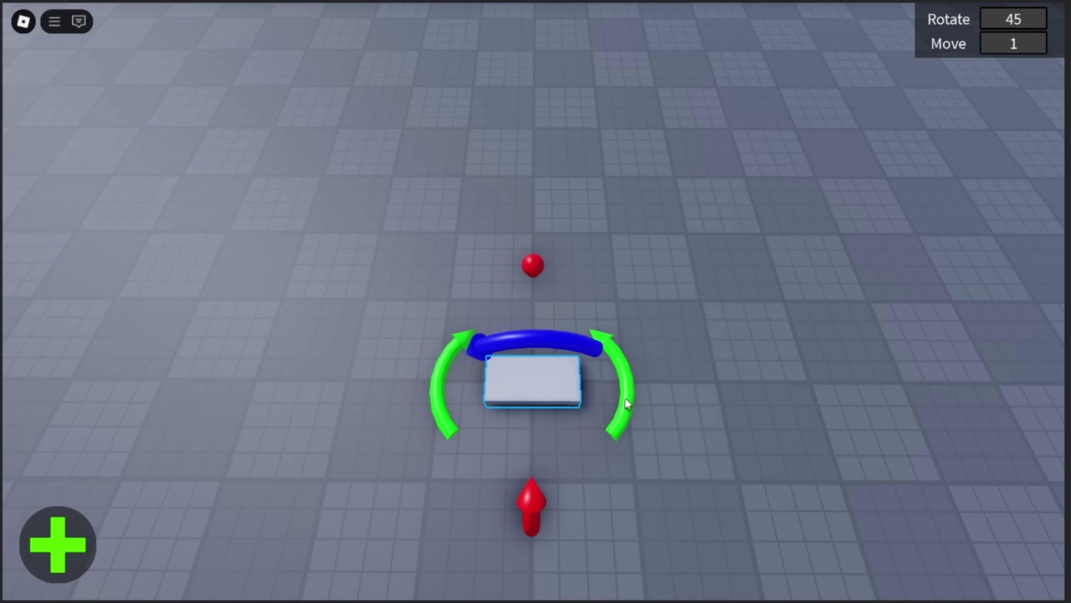
left_click_drag(630, 407, 533, 375)
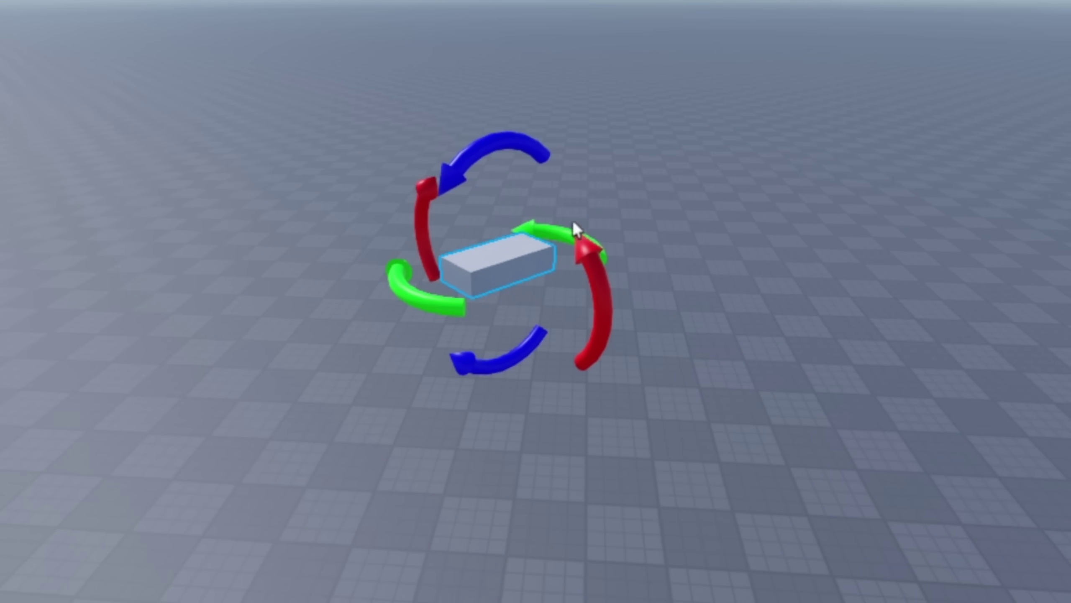
Select the cyan sphere and destroy it with the trash-can button, leaving the grey cube
left_click_drag(574, 224, 596, 264)
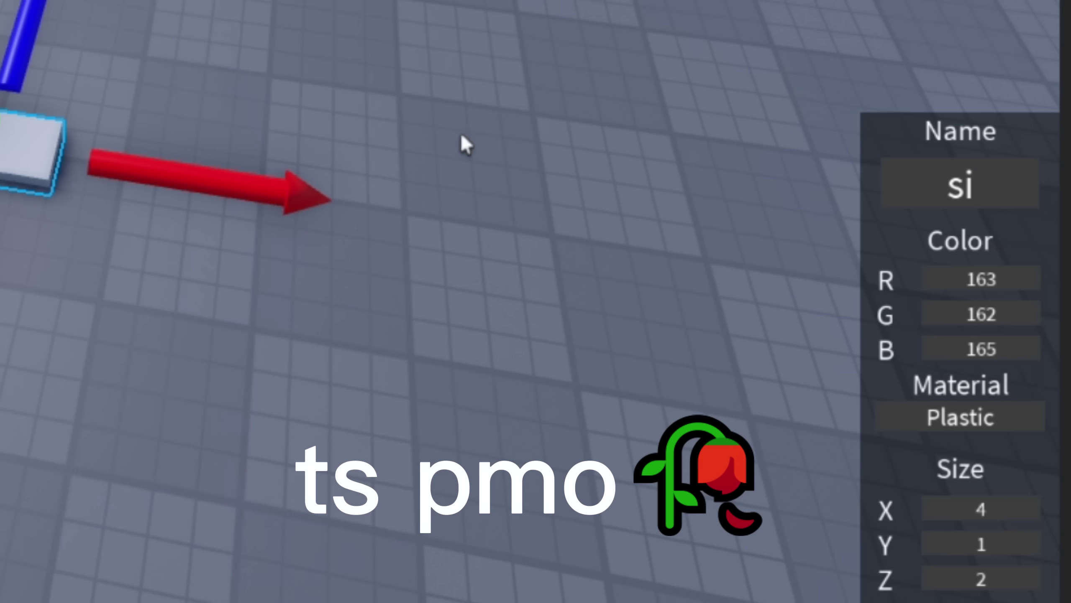
type("gma")
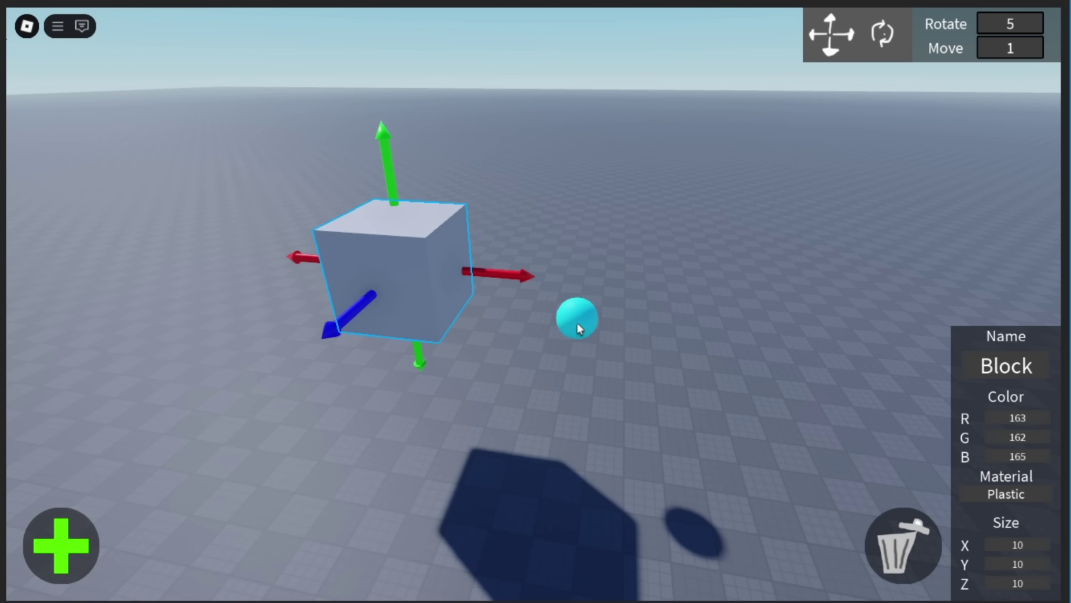
left_click(578, 328)
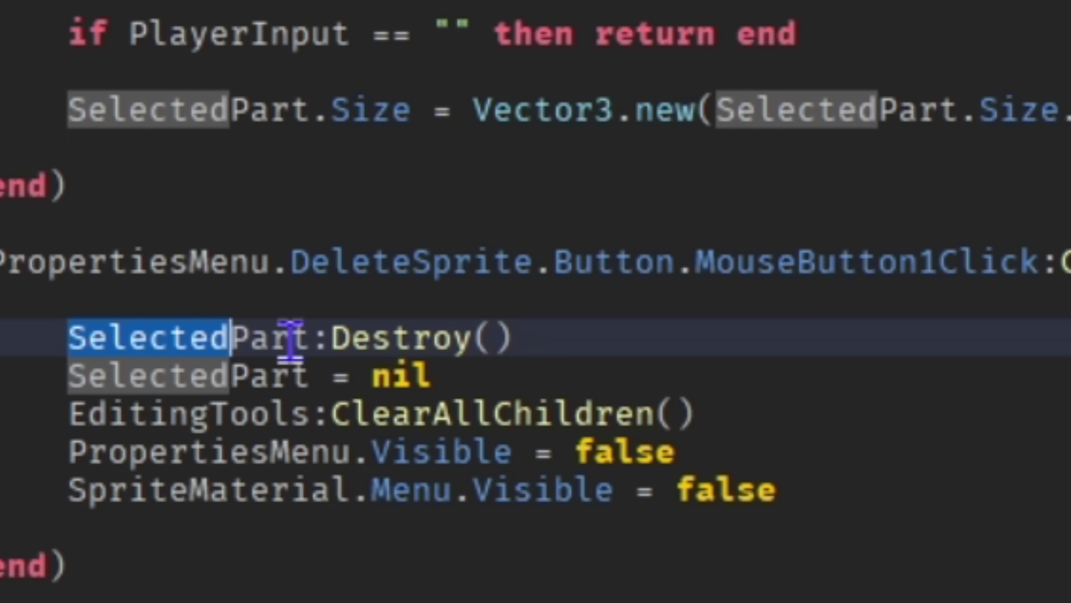
left_click_drag(290, 341, 470, 346)
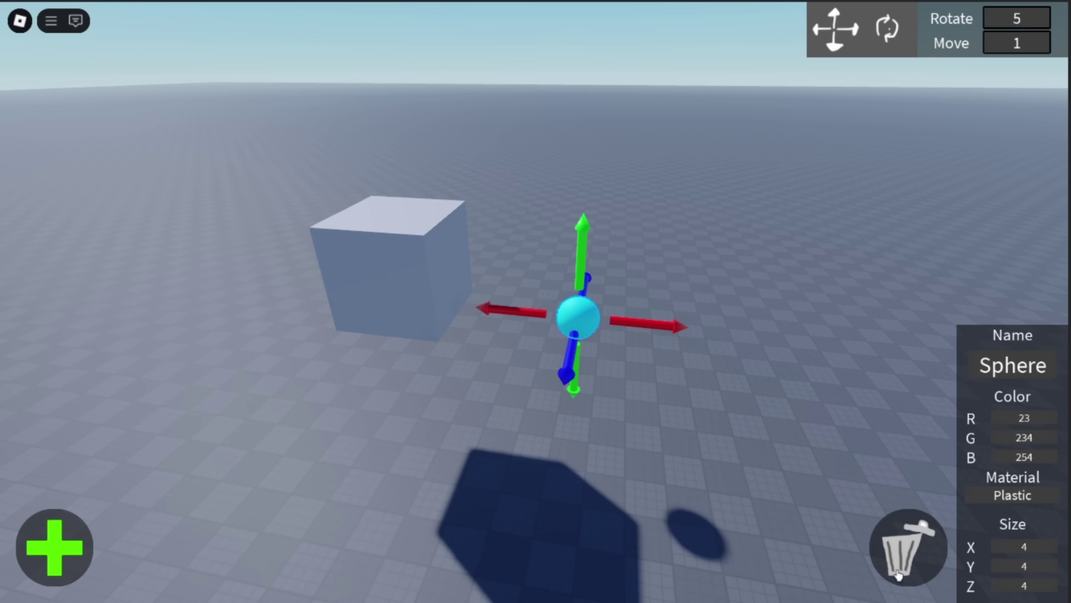
left_click(921, 566)
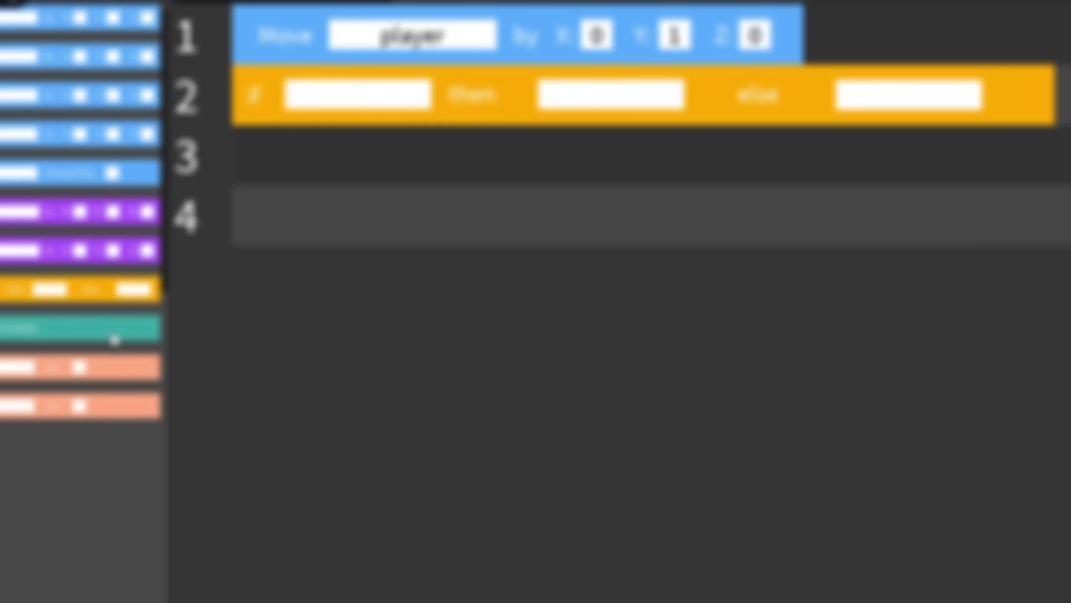
Add empty rows beneath line 1 in the in-game editor until rows 1 through 9 exist
left_click_drag(114, 340, 382, 108)
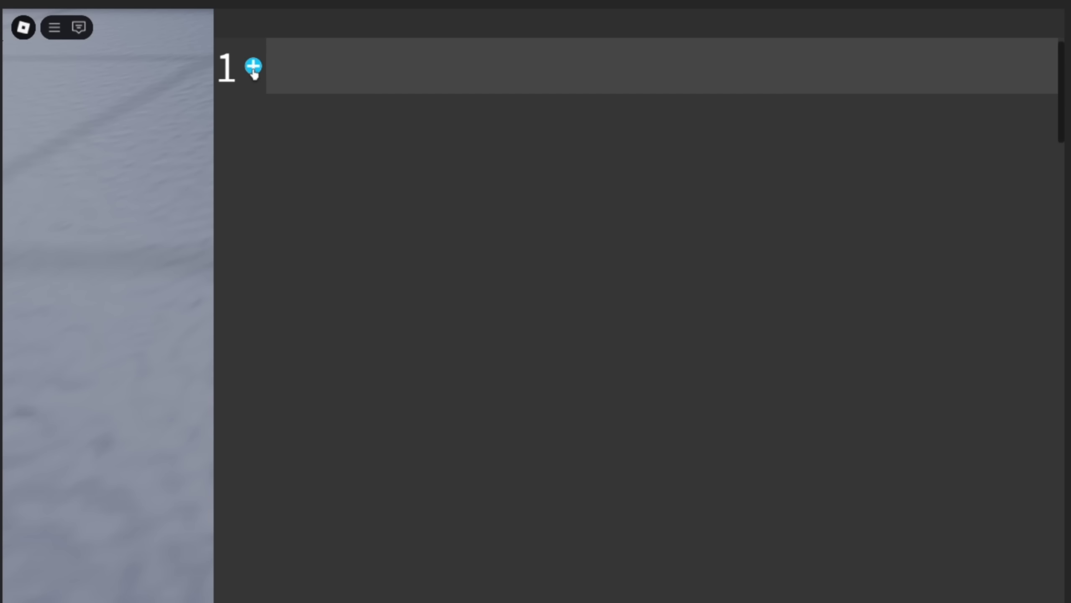
key("Return")
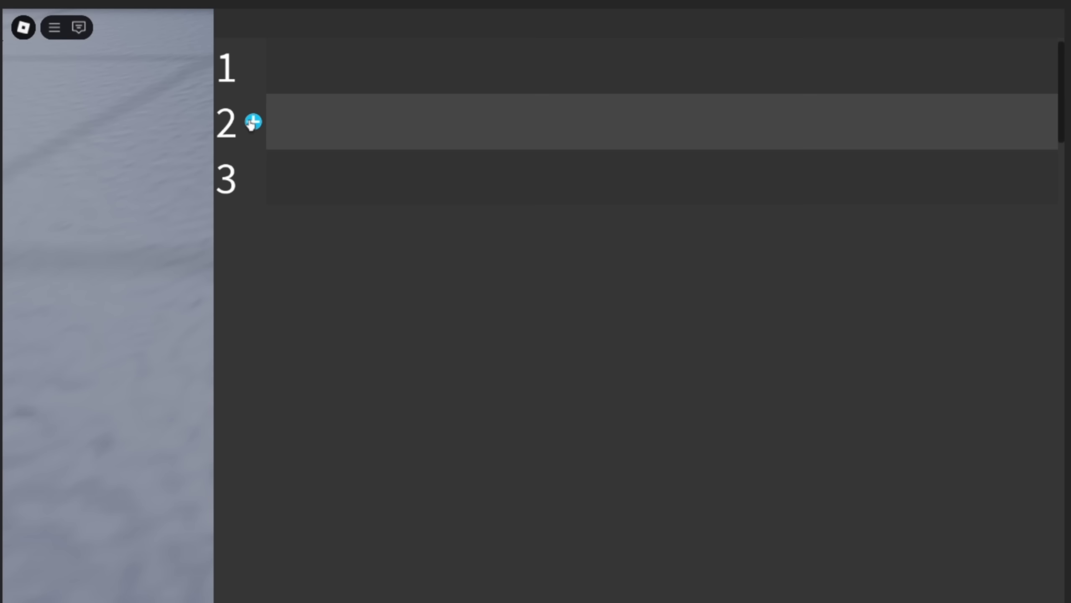
left_click(253, 116)
left_click(253, 66)
left_click(254, 66)
left_click(253, 66)
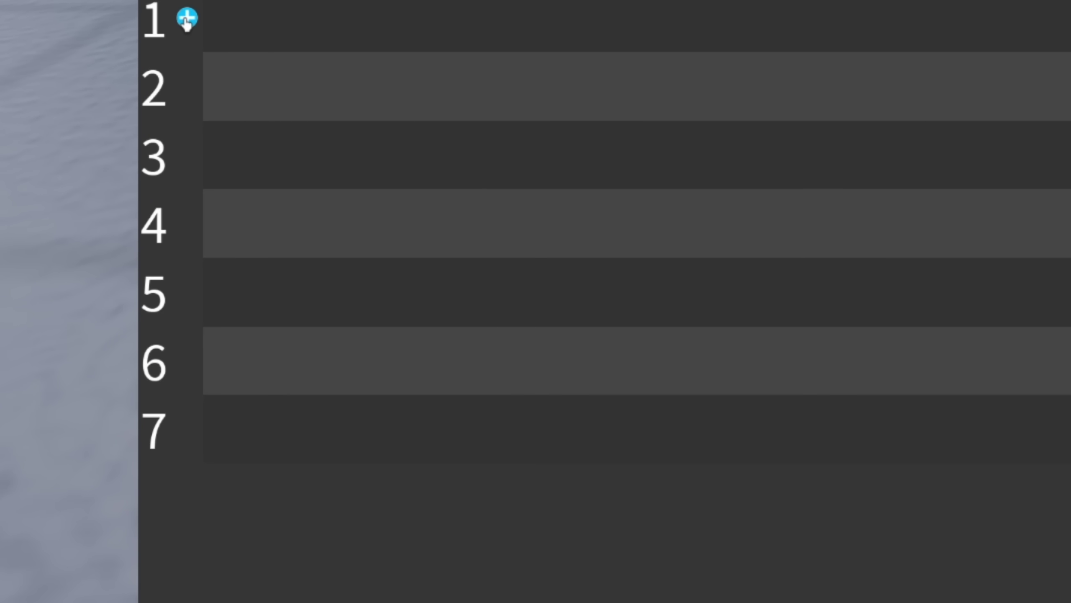
left_click(253, 66)
left_click(253, 66)
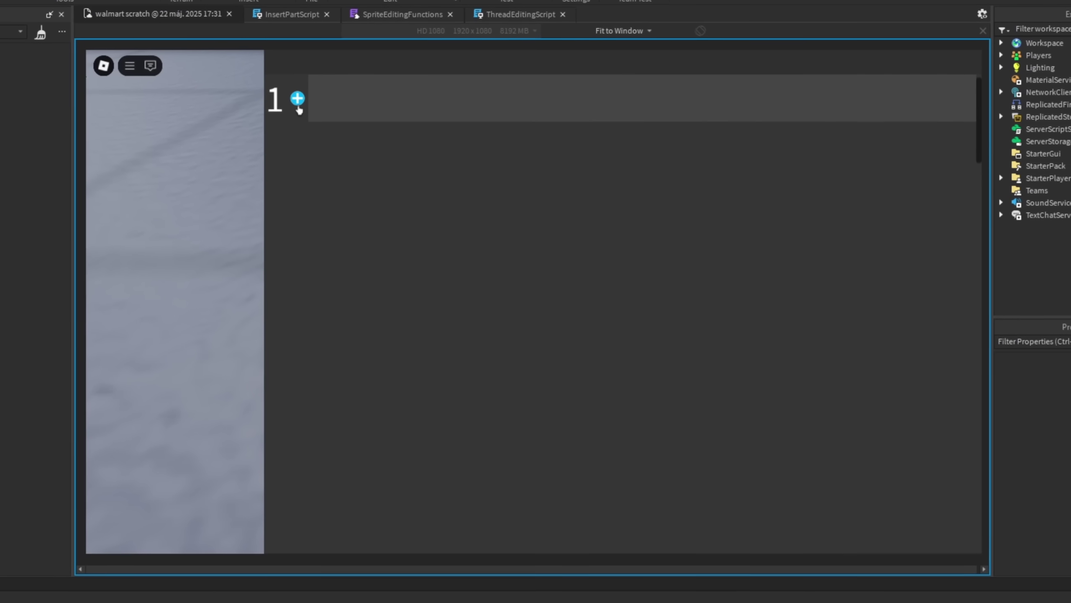
left_click(297, 98)
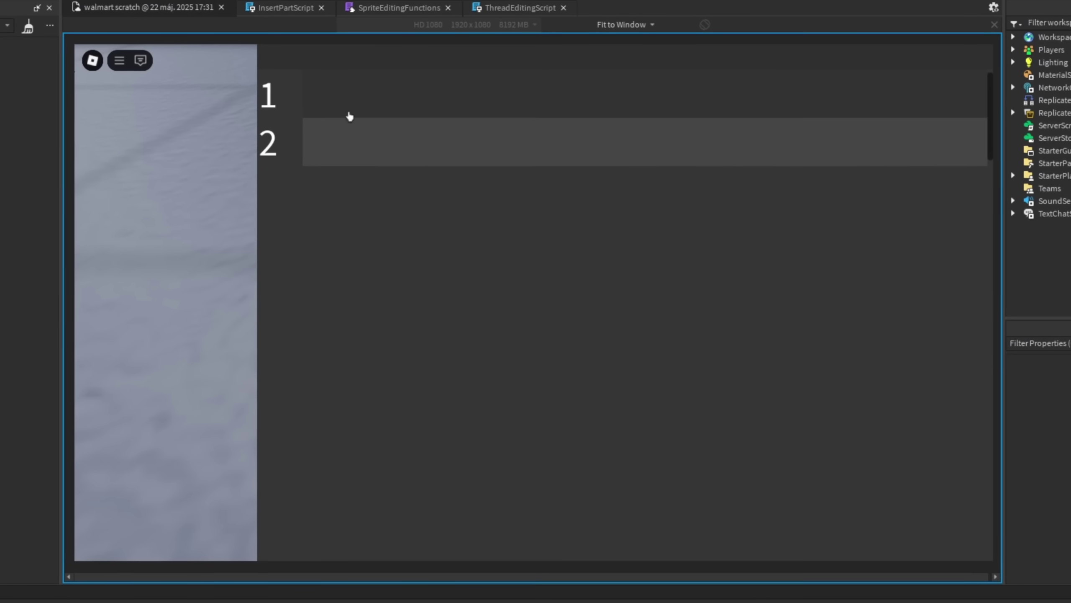
left_click(285, 139)
left_click(285, 139)
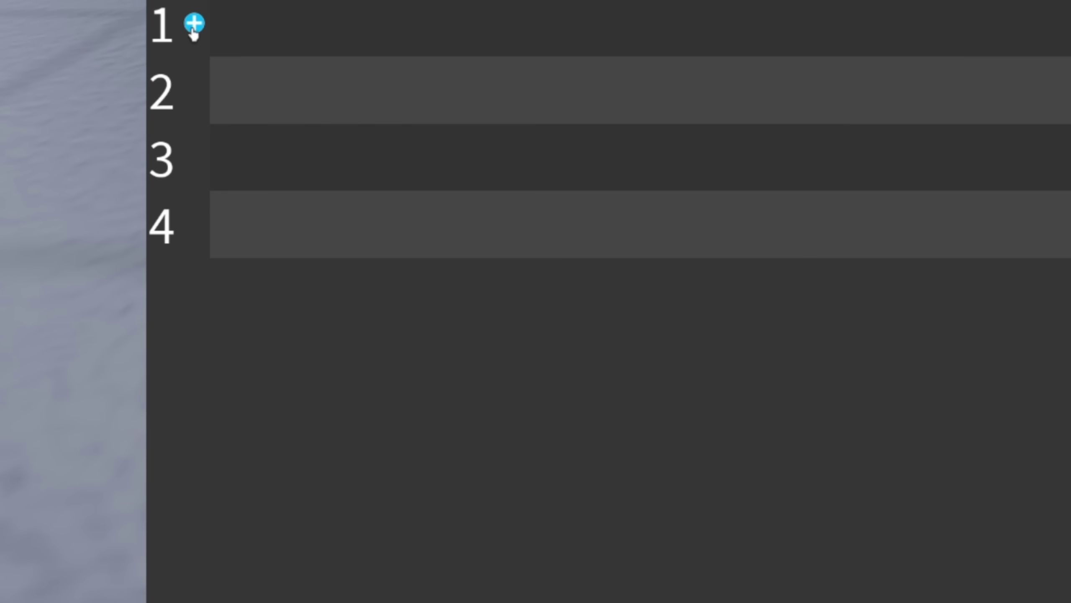
left_click(285, 91)
left_click(285, 92)
left_click(194, 23)
left_click(195, 23)
left_click(194, 23)
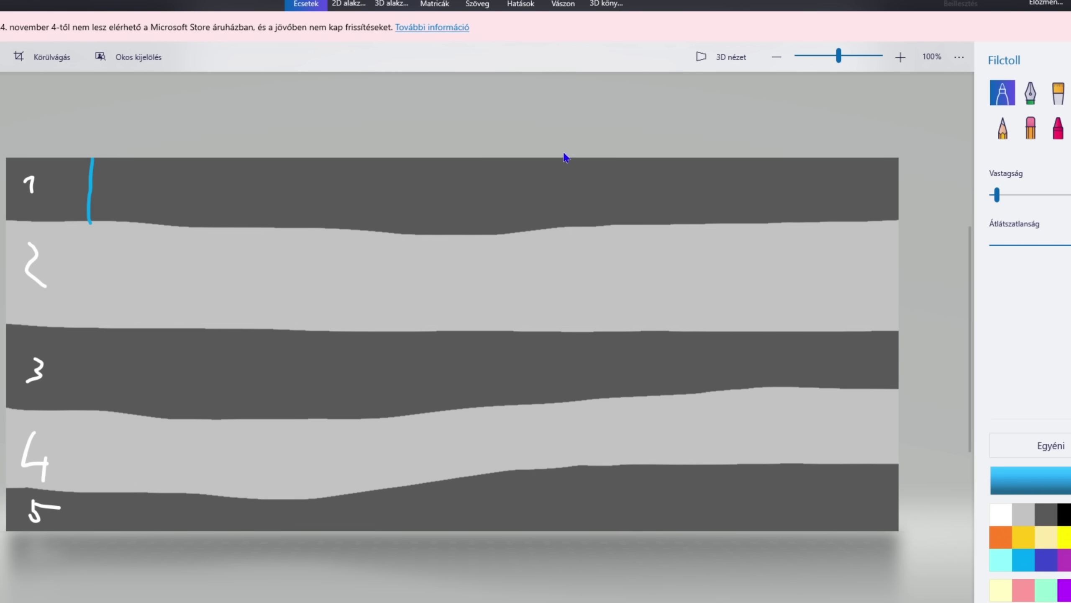
Fill the section of stripe 1 between the blue lines solid blue, then pick white
left_click(386, 192)
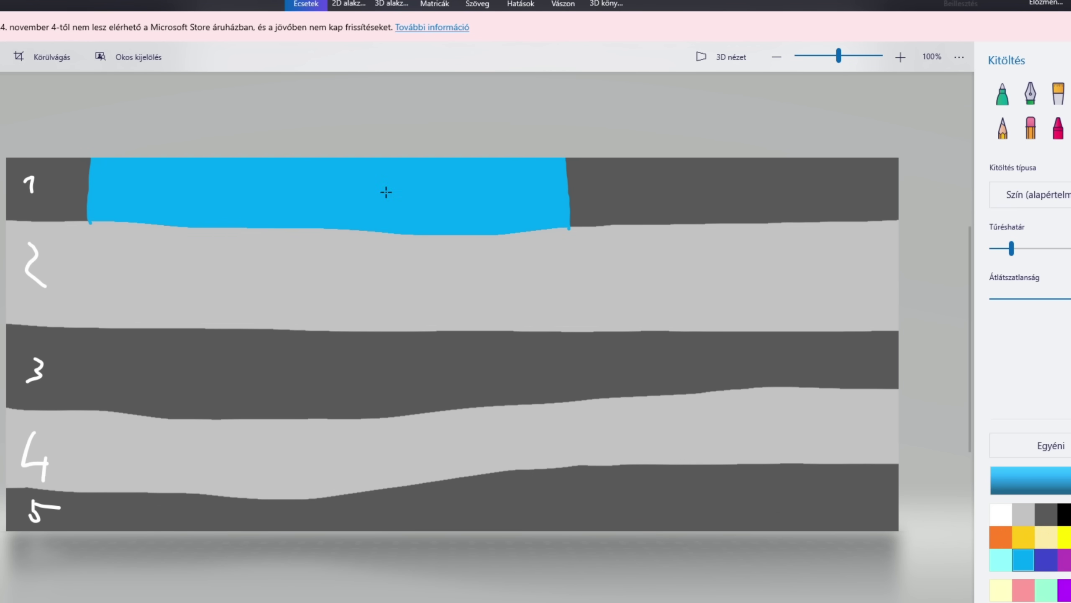
left_click(1001, 515)
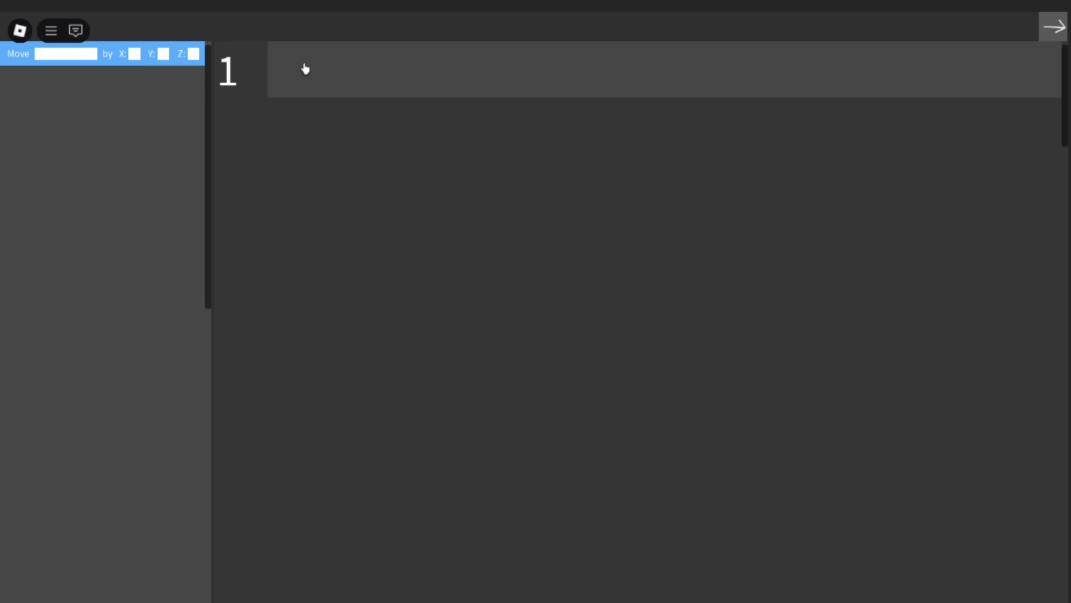
Insert a Move block on line 1 and begin entering its X amount
left_click(305, 69)
left_click(135, 61)
left_click(378, 82)
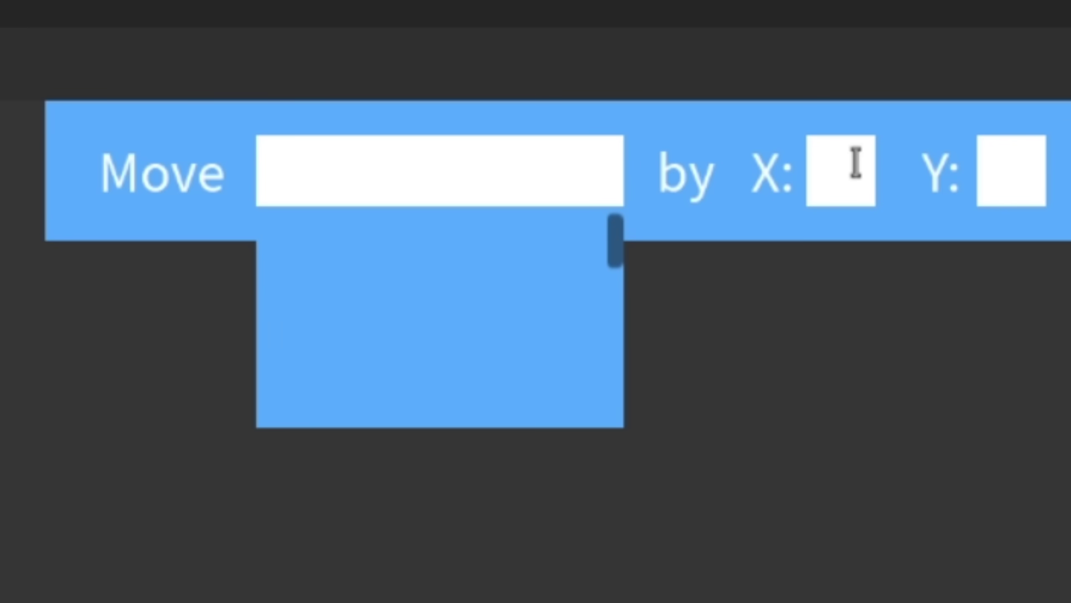
left_click(855, 164)
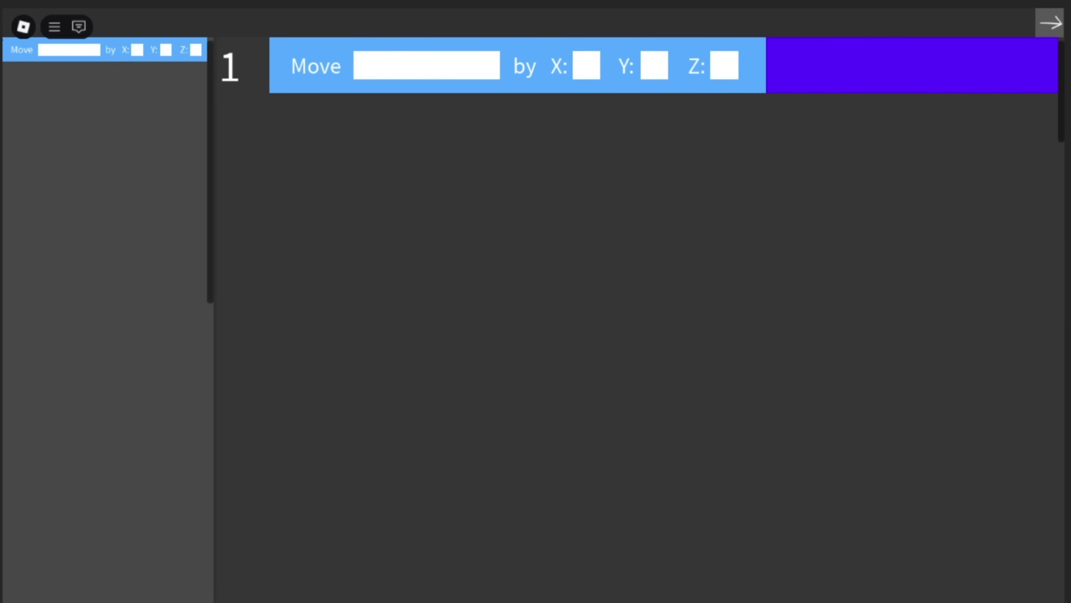
Add a sphere to the world and confirm Sphere appears among the Move block's targets
left_click(1050, 24)
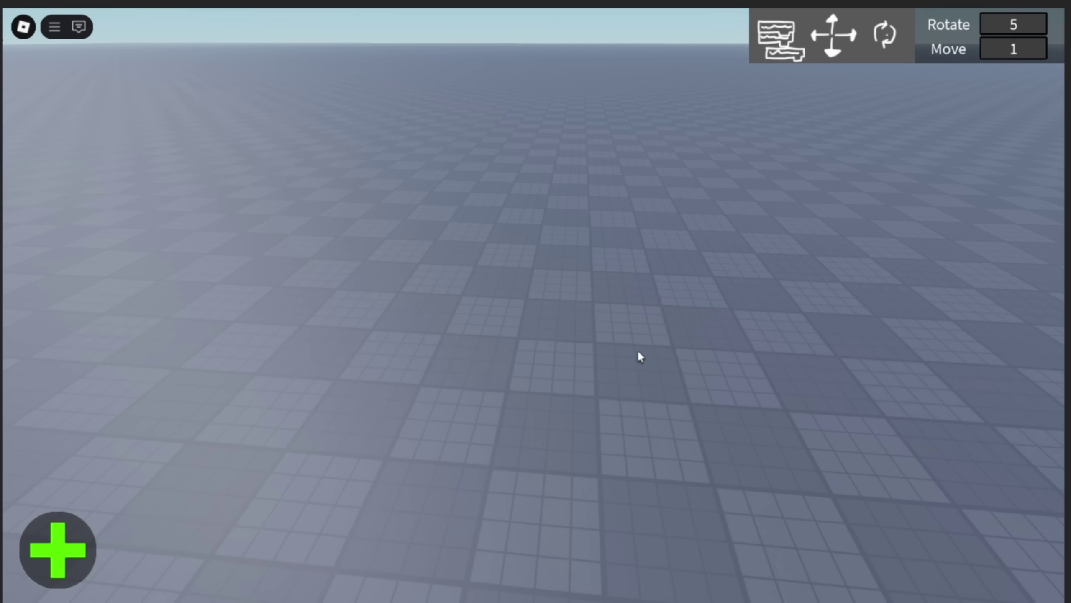
left_click(78, 565)
left_click(185, 556)
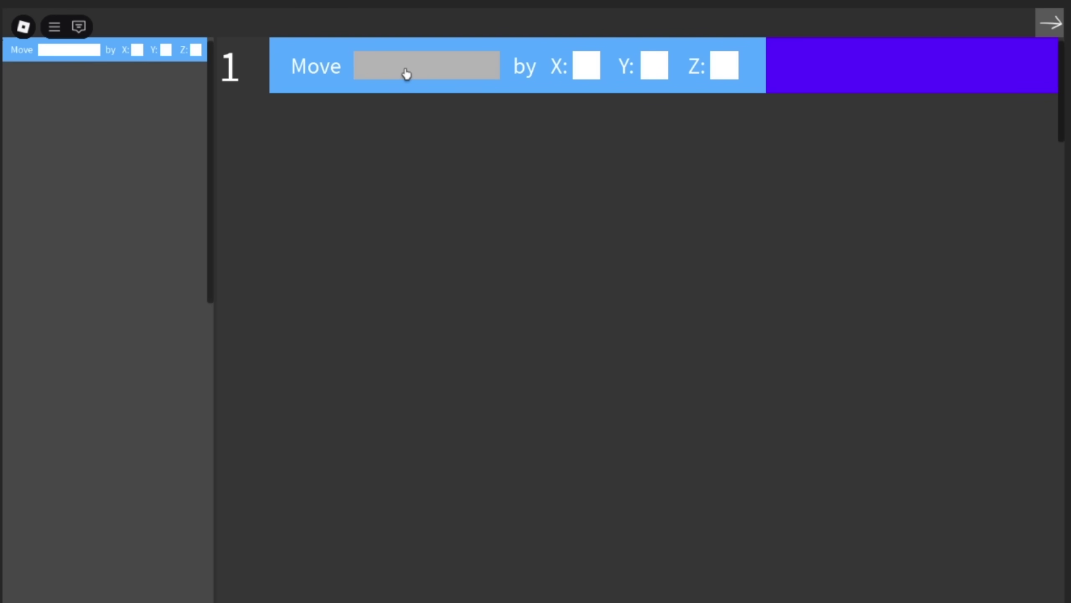
left_click(406, 71)
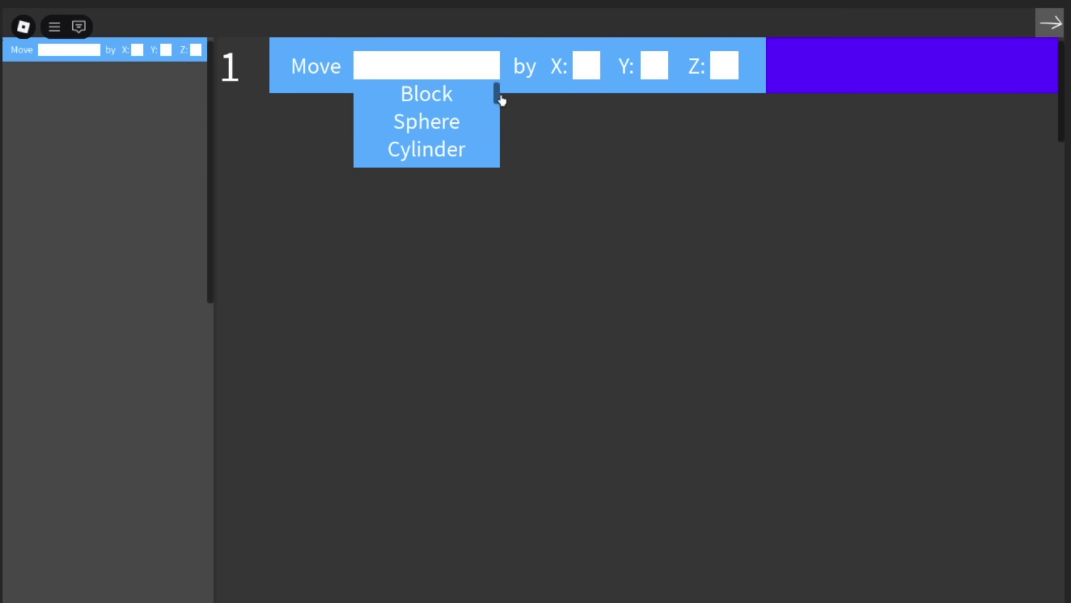
Create a Thread1 folder under Threads containing a child folder named 1
left_click(505, 152)
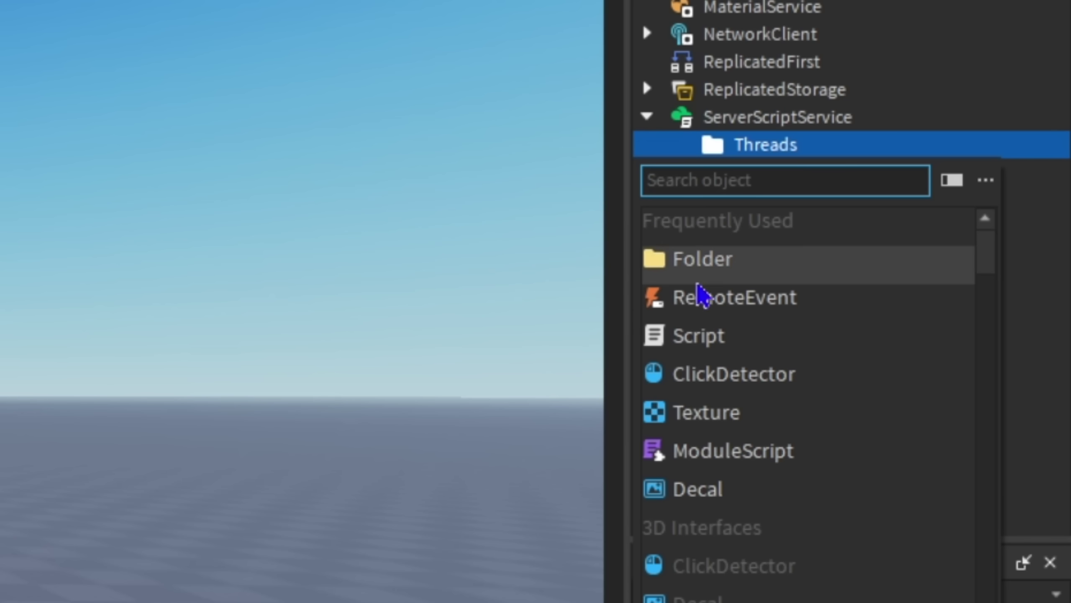
left_click(697, 280)
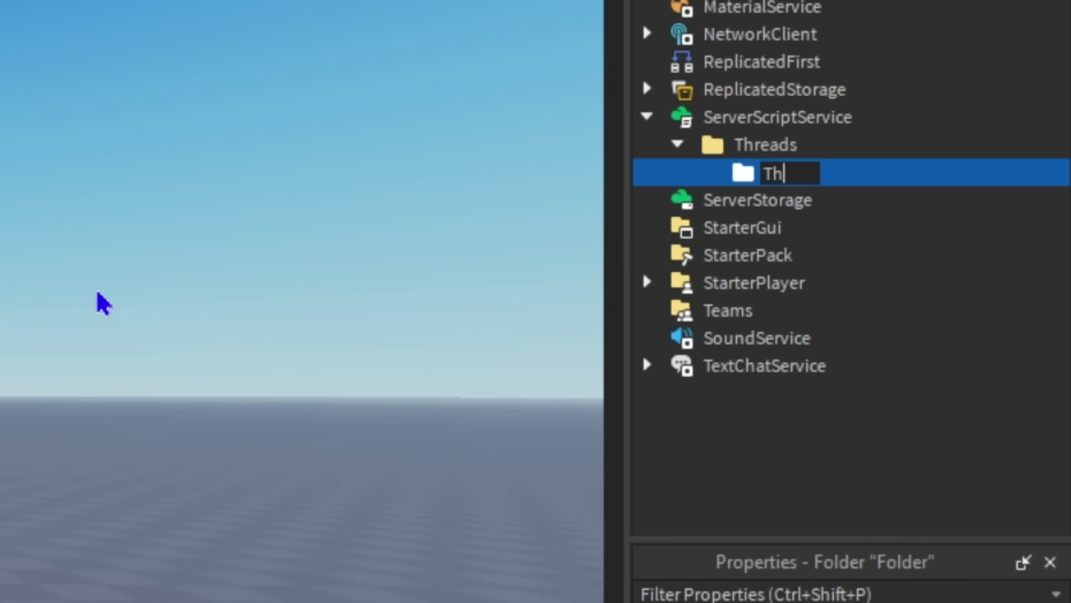
type("Thread1")
key("Return")
left_click(849, 170)
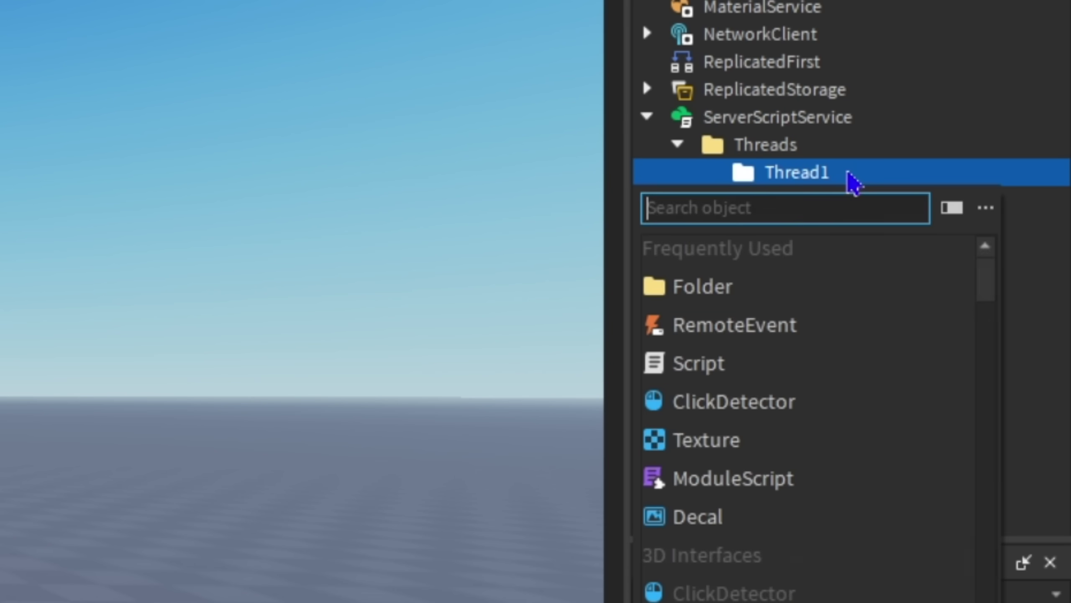
left_click(750, 285)
type("1")
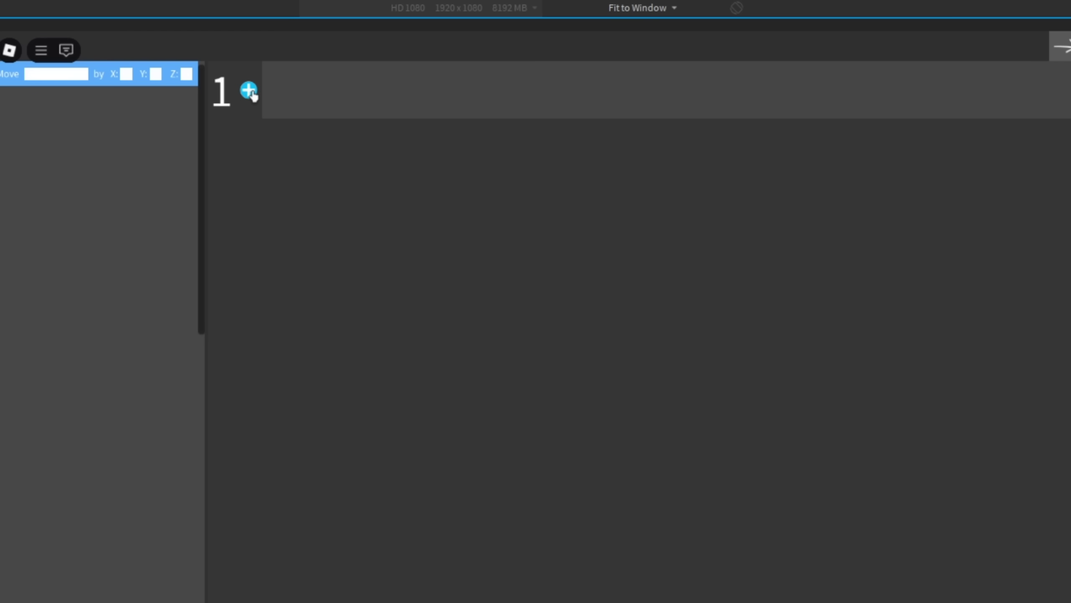
key("Return")
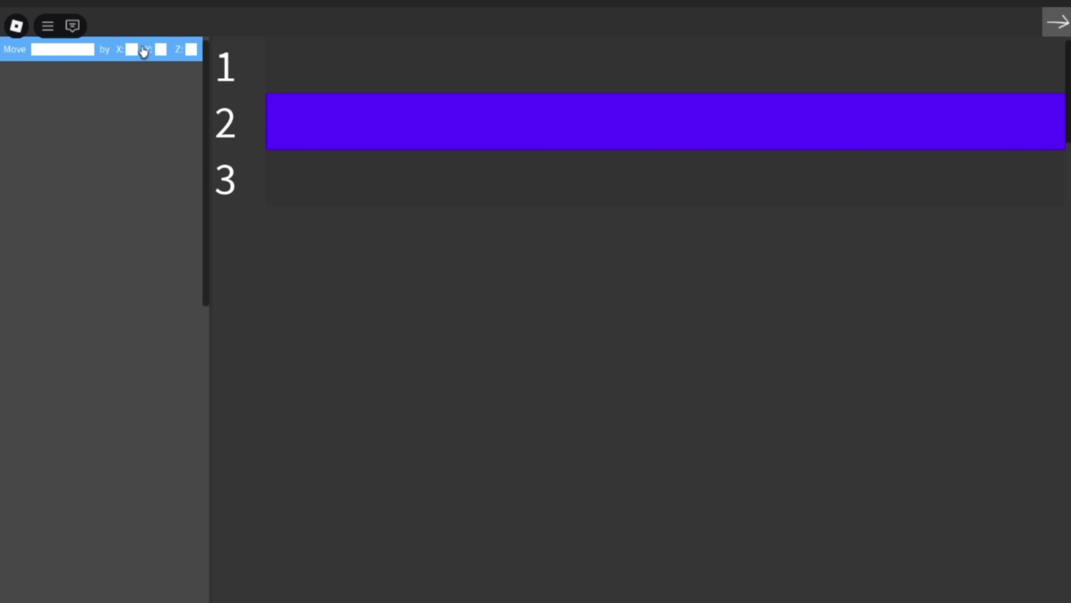
Place a Move block on row 2 and inspect the ThreadPoint values inside folder 2
left_click(360, 122)
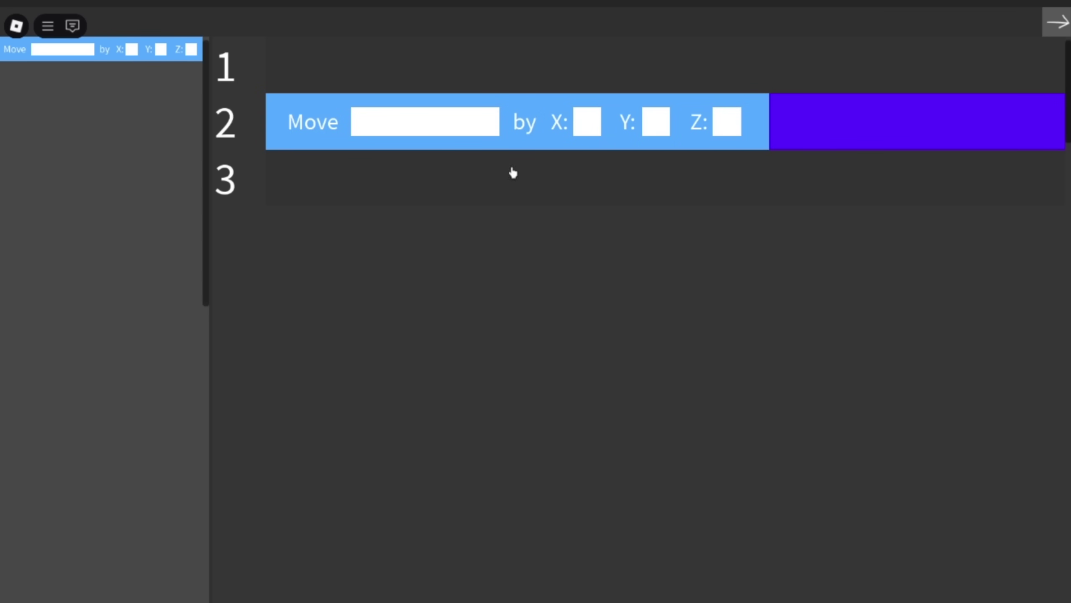
left_click(941, 232)
left_click(812, 321)
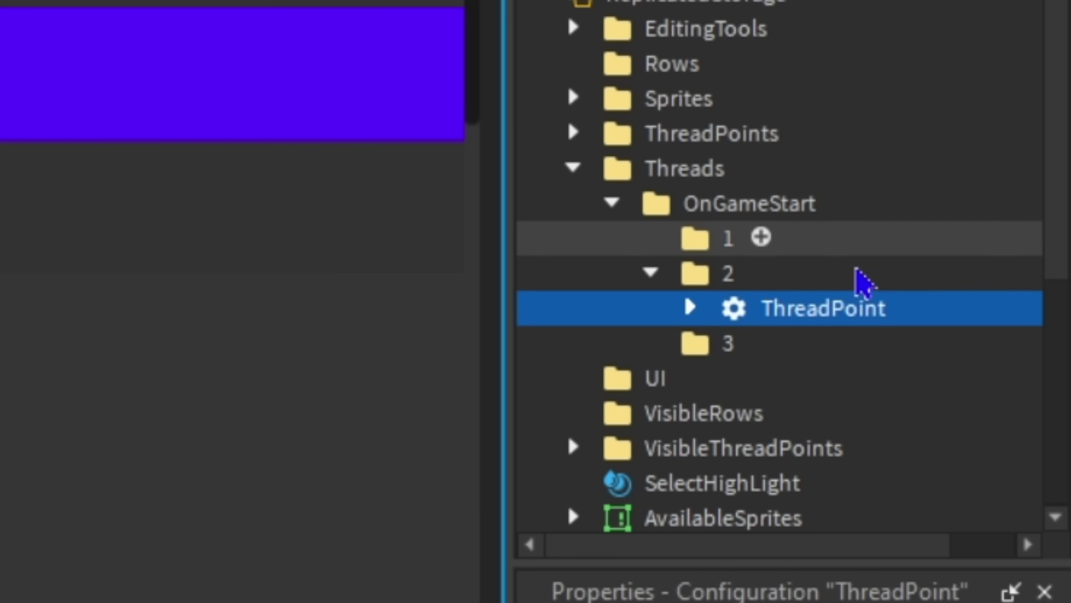
left_click(692, 308)
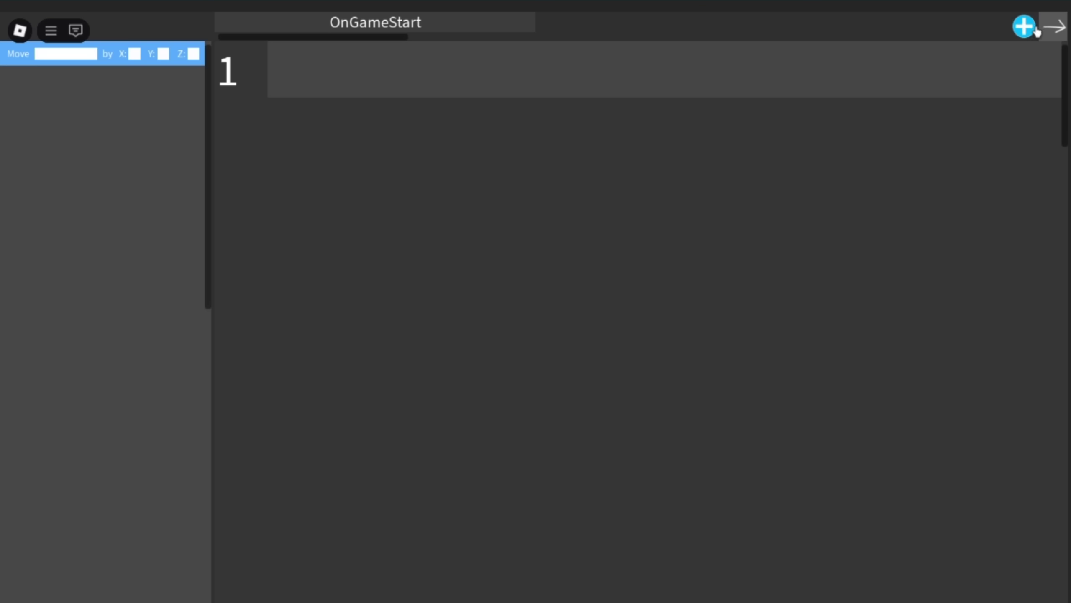
Add an OnNewFrame thread and review the LoadThread code
left_click(1036, 32)
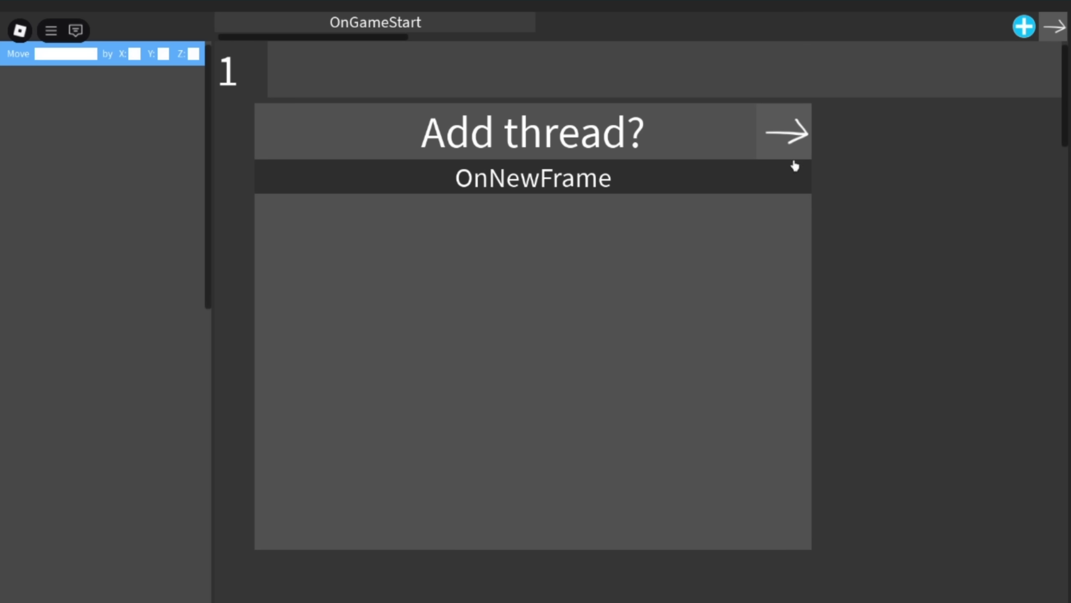
left_click(516, 179)
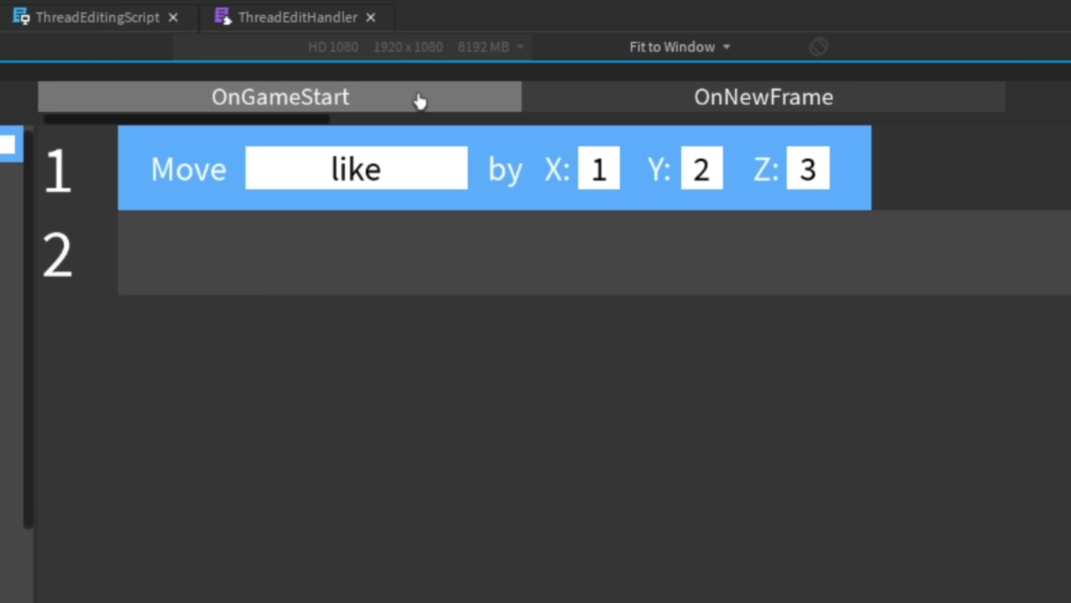
left_click(583, 101)
left_click_drag(26, 26, 195, 523)
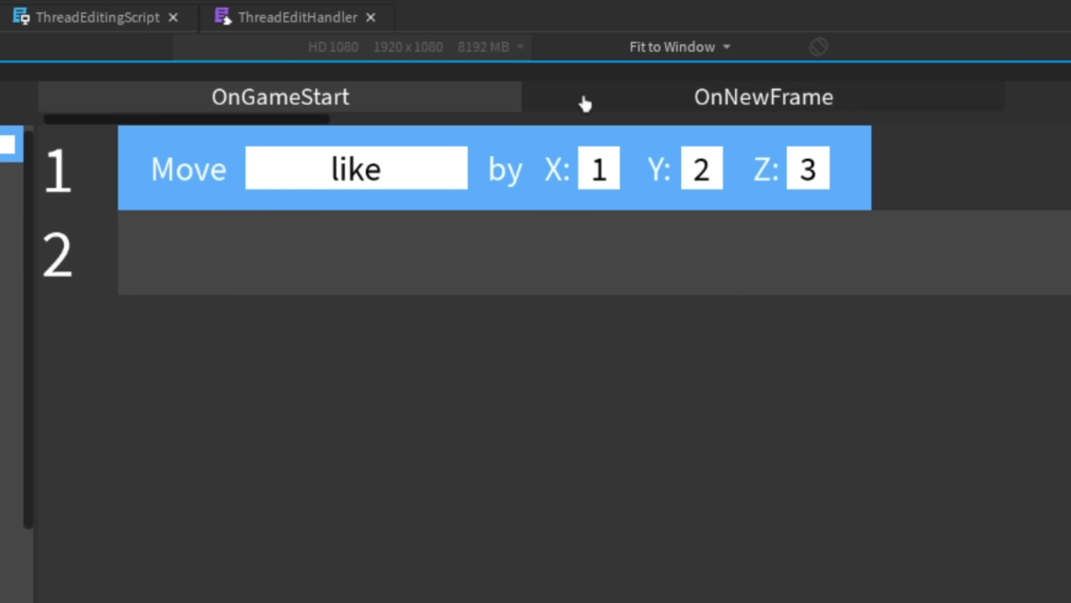
Compare the OnGameStart and OnNewFrame threads, whose Move rows read 'like' and 'sub'
left_click(584, 103)
left_click(411, 103)
left_click(554, 100)
left_click(487, 100)
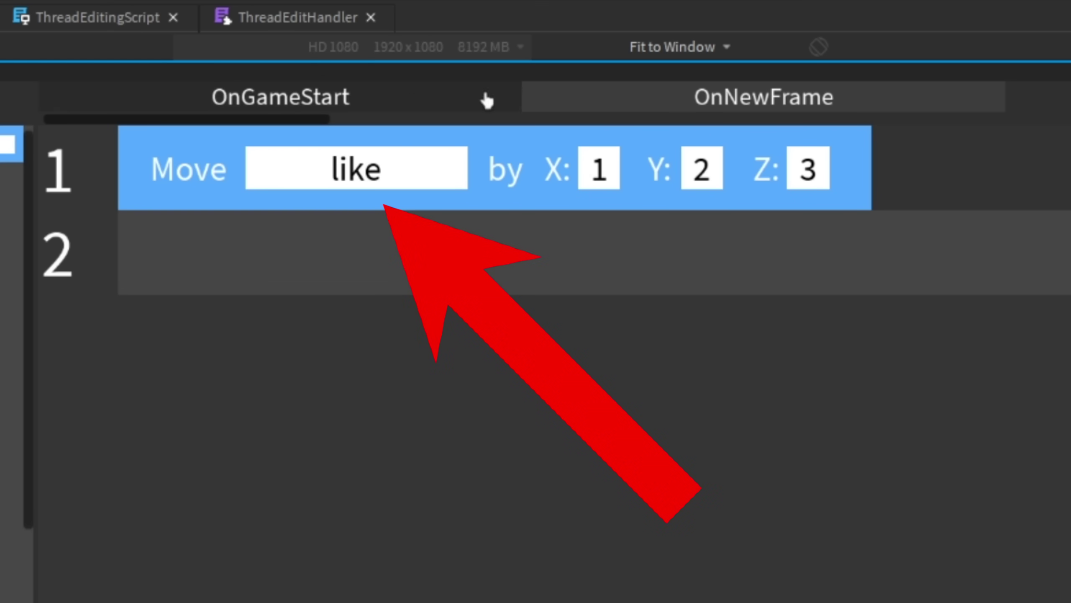
left_click(548, 100)
left_click(505, 101)
left_click(549, 102)
left_click(434, 105)
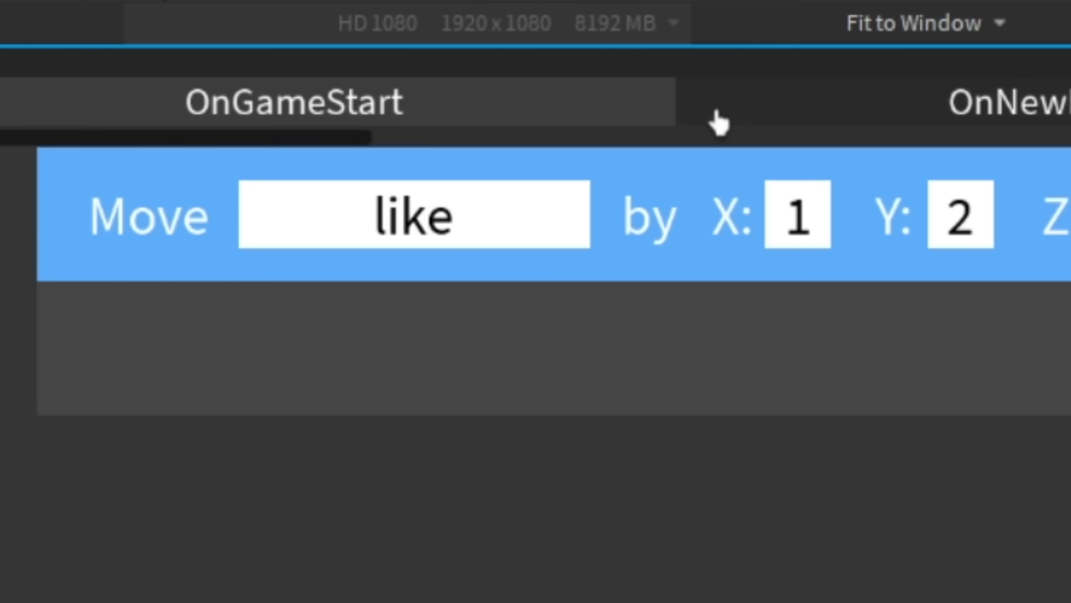
left_click(719, 113)
left_click(479, 103)
left_click(732, 105)
left_click(670, 105)
left_click(554, 106)
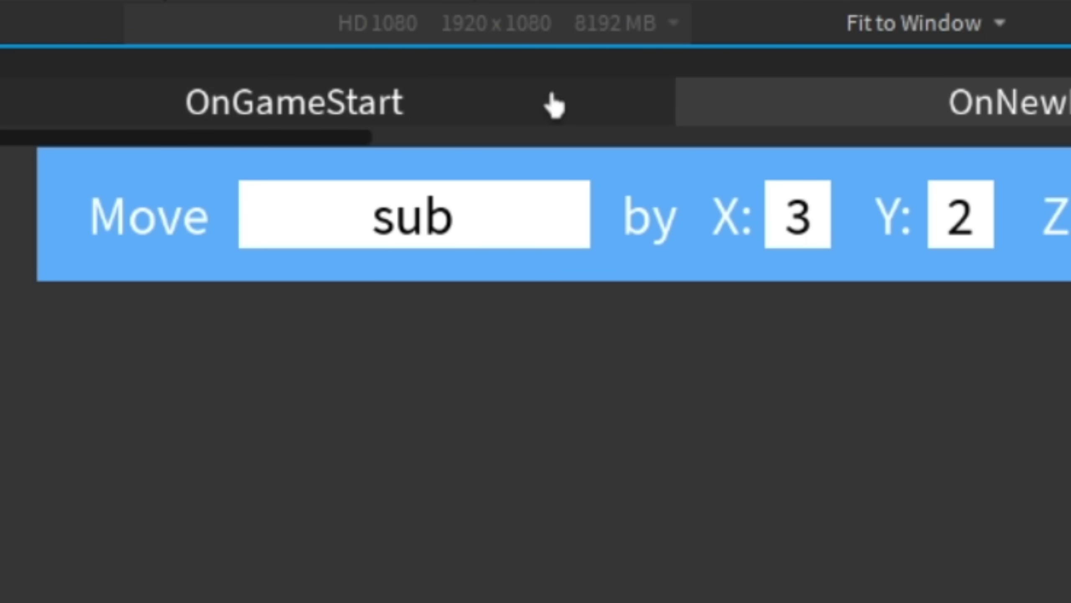
left_click(713, 102)
left_click(552, 100)
left_click(767, 100)
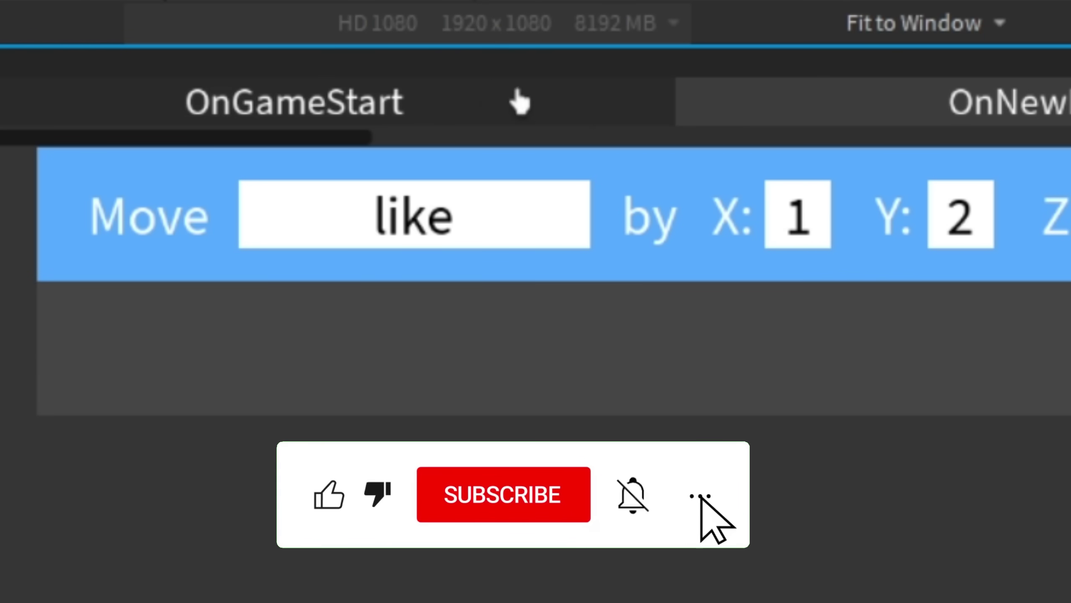
left_click(584, 106)
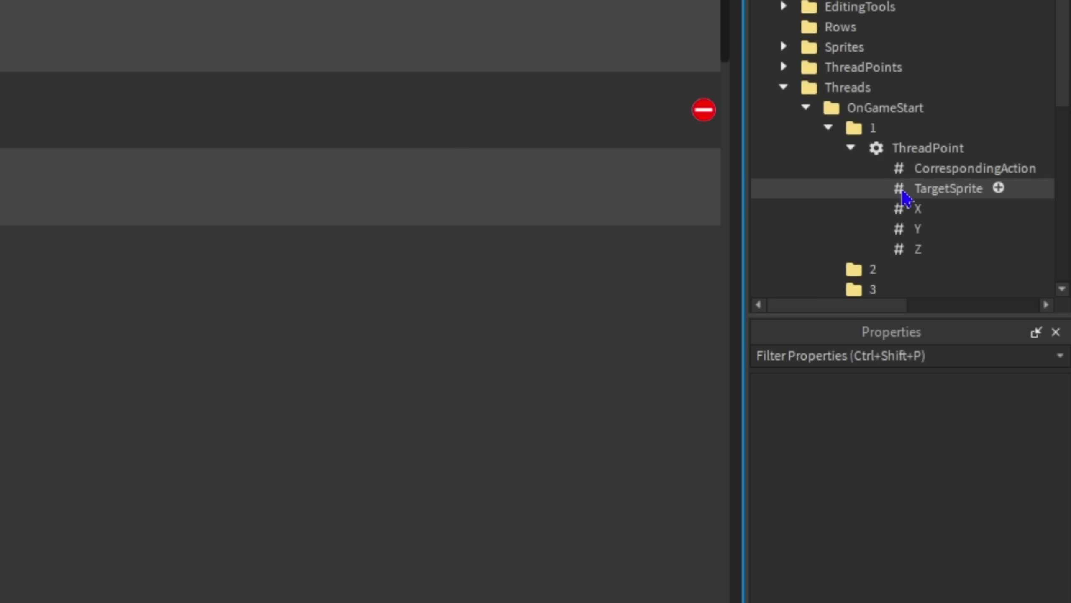
Confirm ThreadPoint's TargetSprite is Sphere and X is 0, then return to the game view
left_click(909, 195)
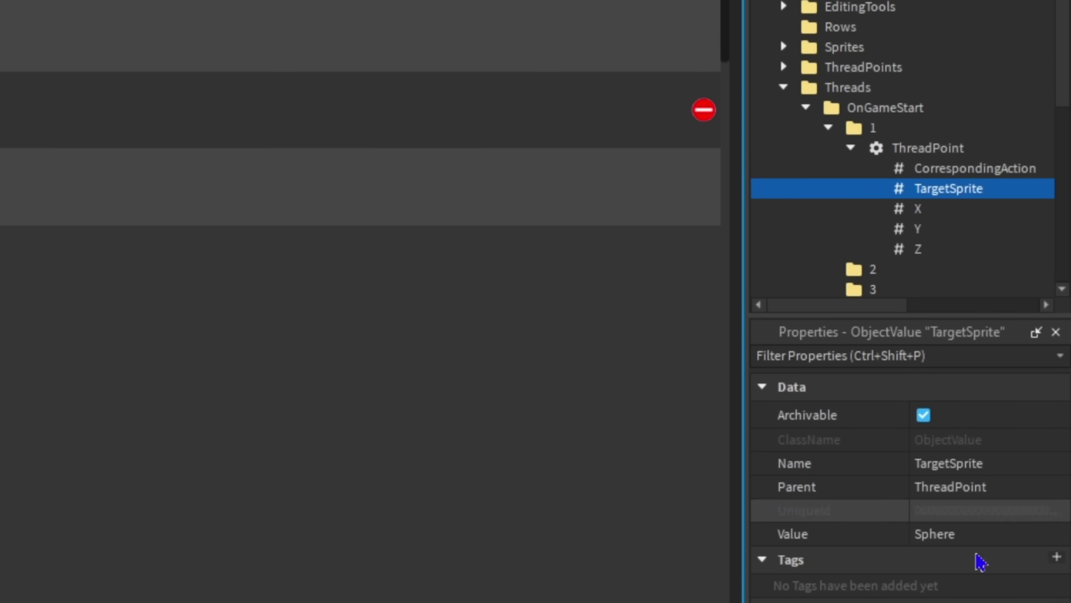
left_click(913, 211)
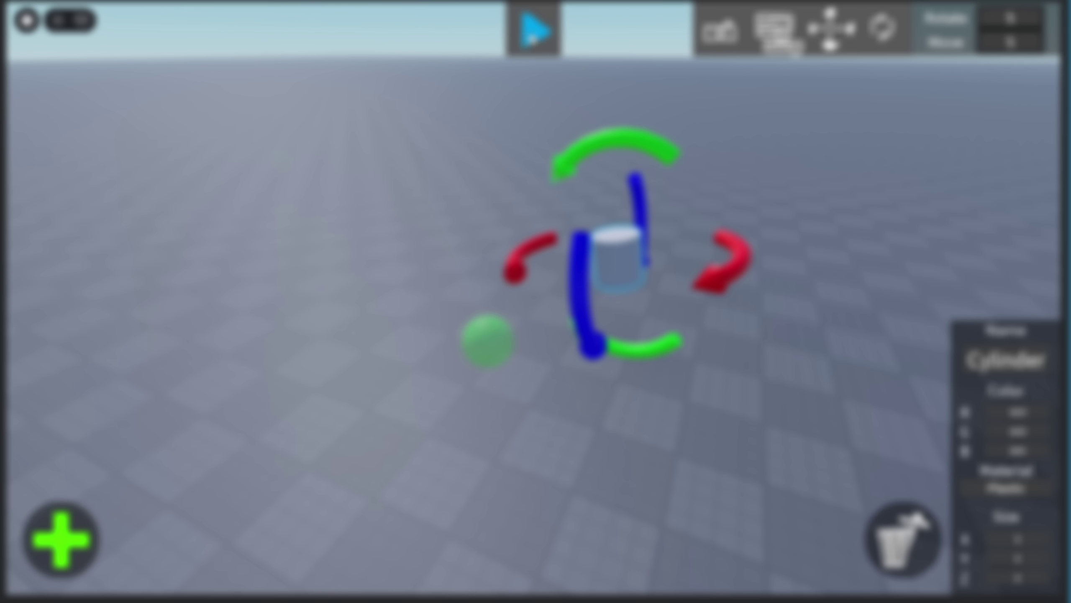
left_click(535, 40)
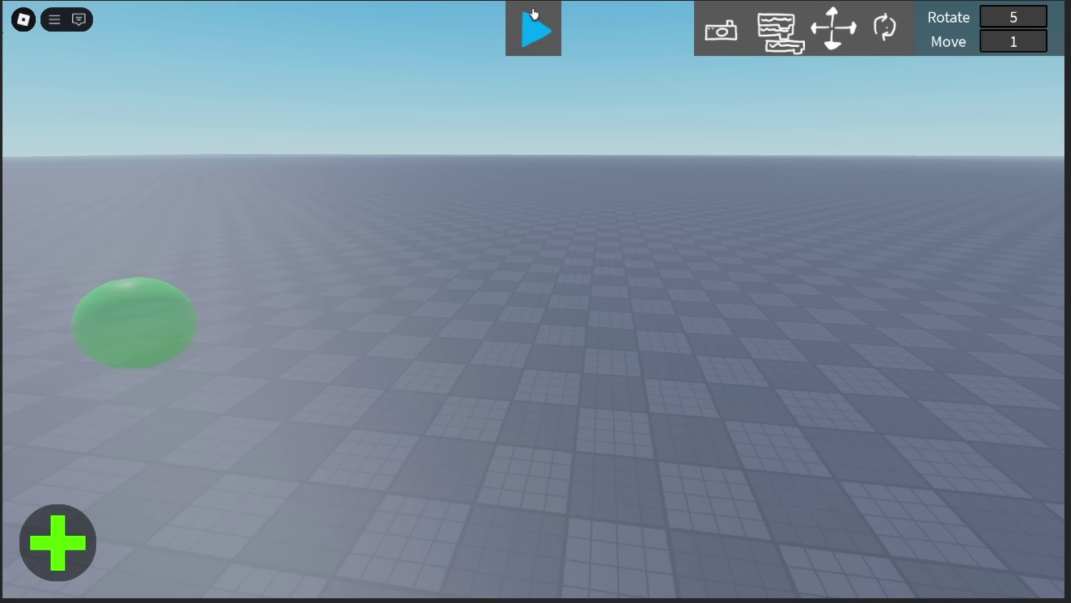
Start a test run and set the Move block's object to Sphere
left_click(533, 16)
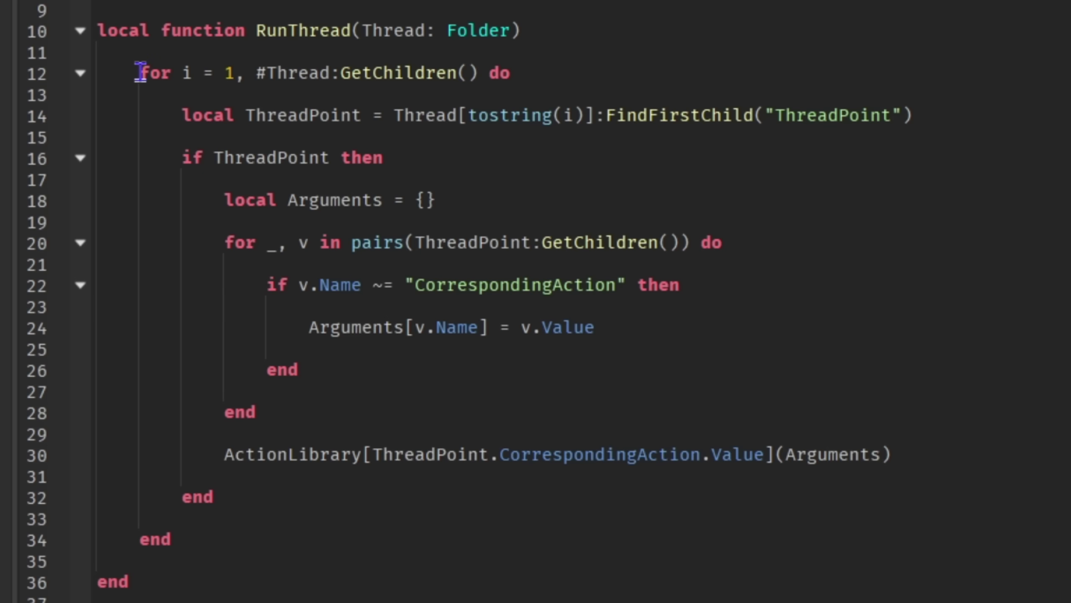
left_click_drag(140, 71, 344, 83)
left_click(221, 455)
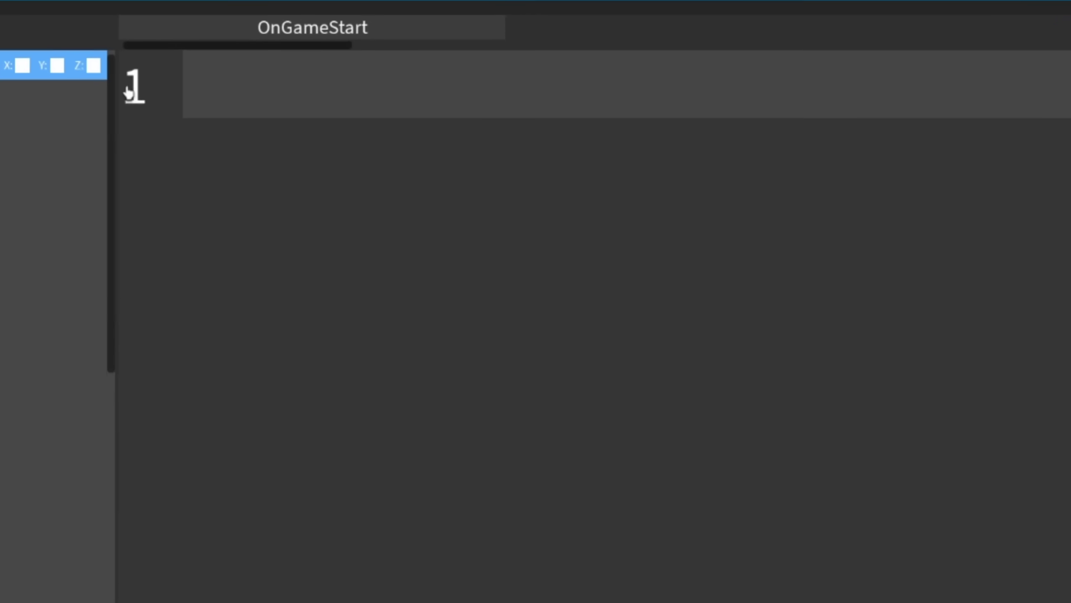
left_click(289, 113)
left_click(323, 139)
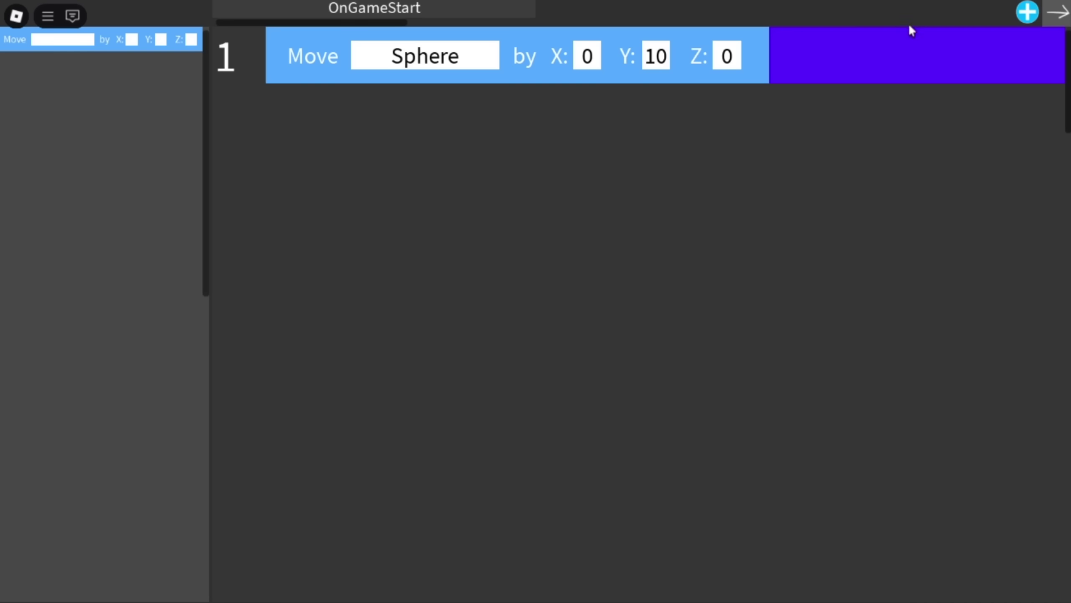
left_click(1059, 13)
Play and stop the game again, then review the stop branch's object-reset code
left_click(533, 27)
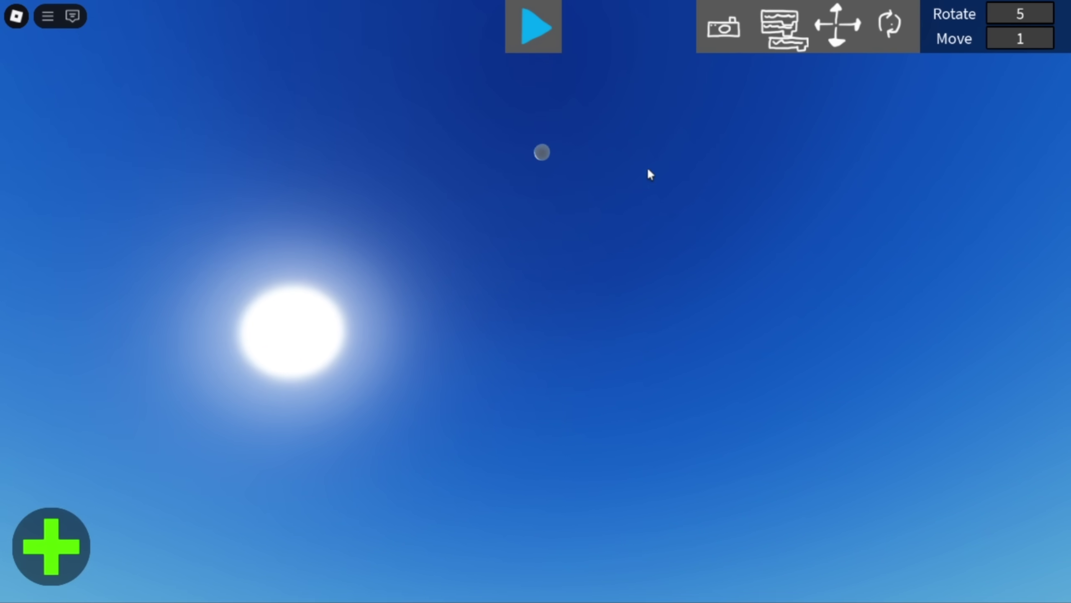
right_click_drag(583, 192, 586, 192)
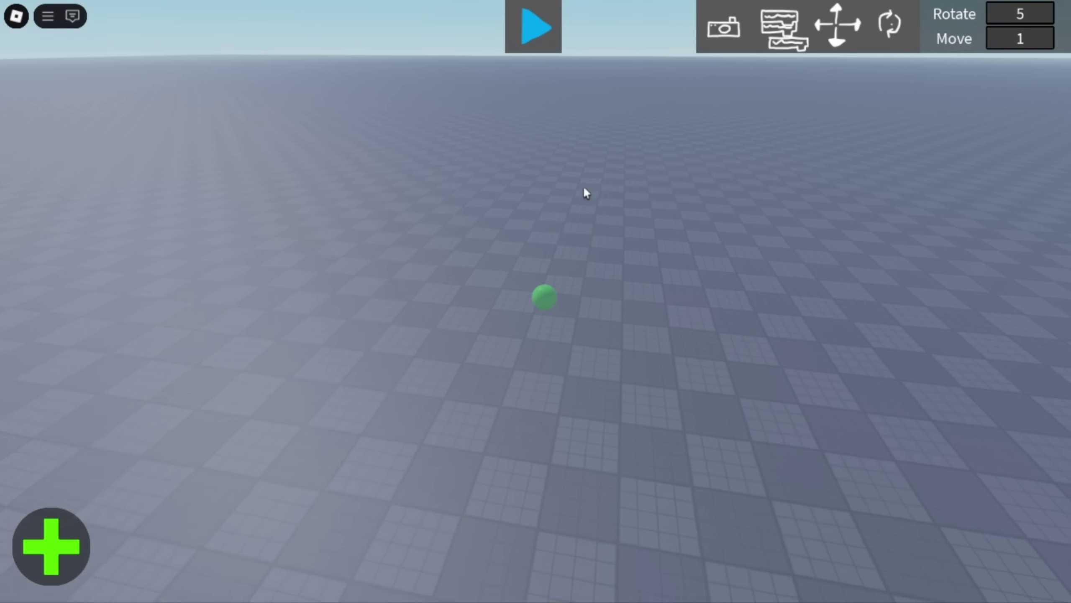
left_click(534, 26)
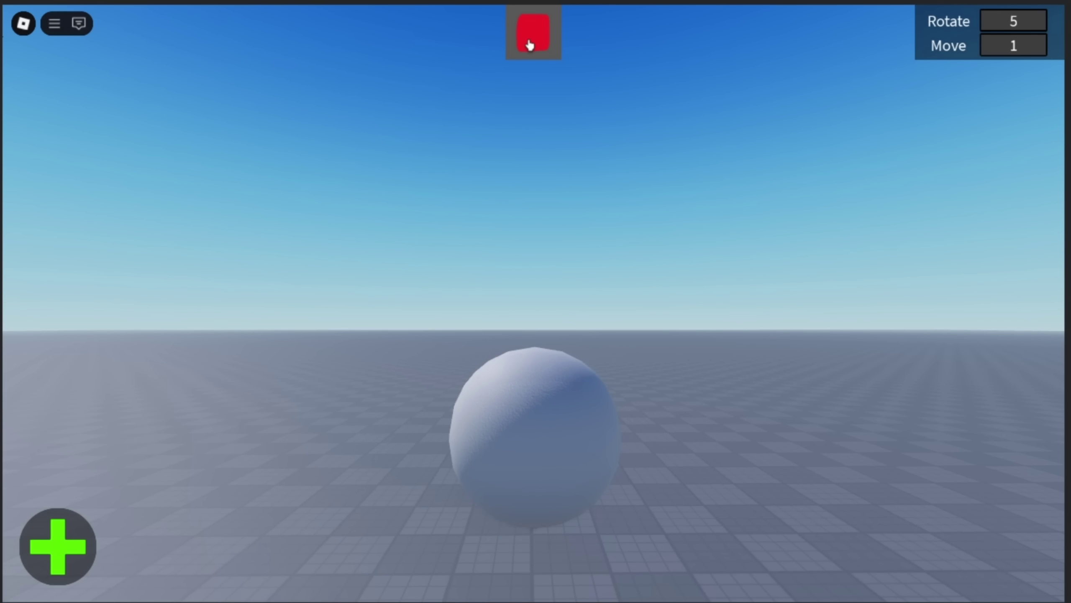
left_click(532, 34)
left_click(536, 33)
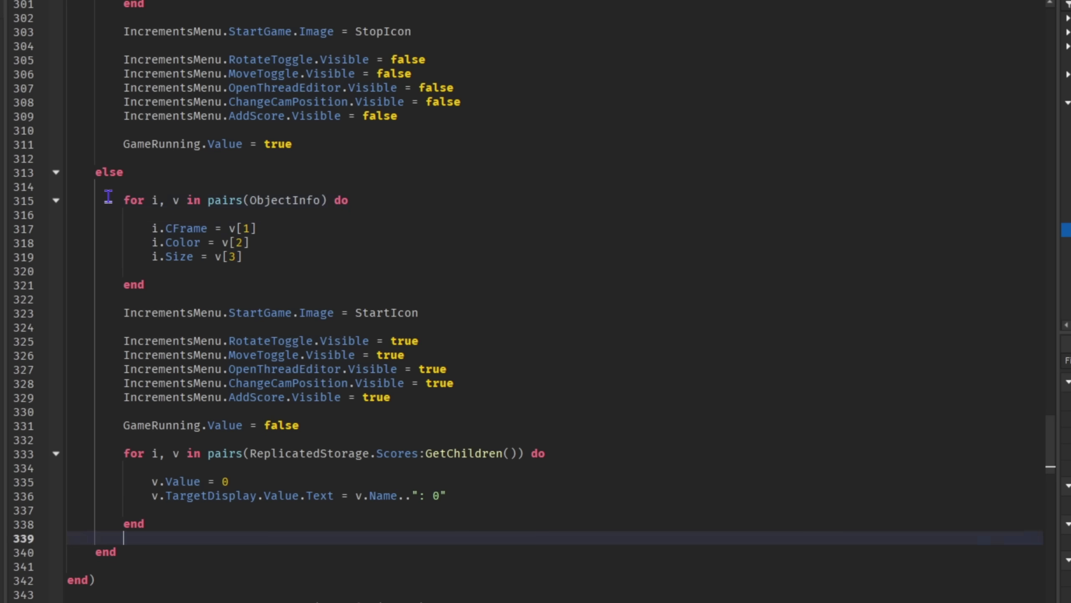
left_click_drag(95, 200, 349, 555)
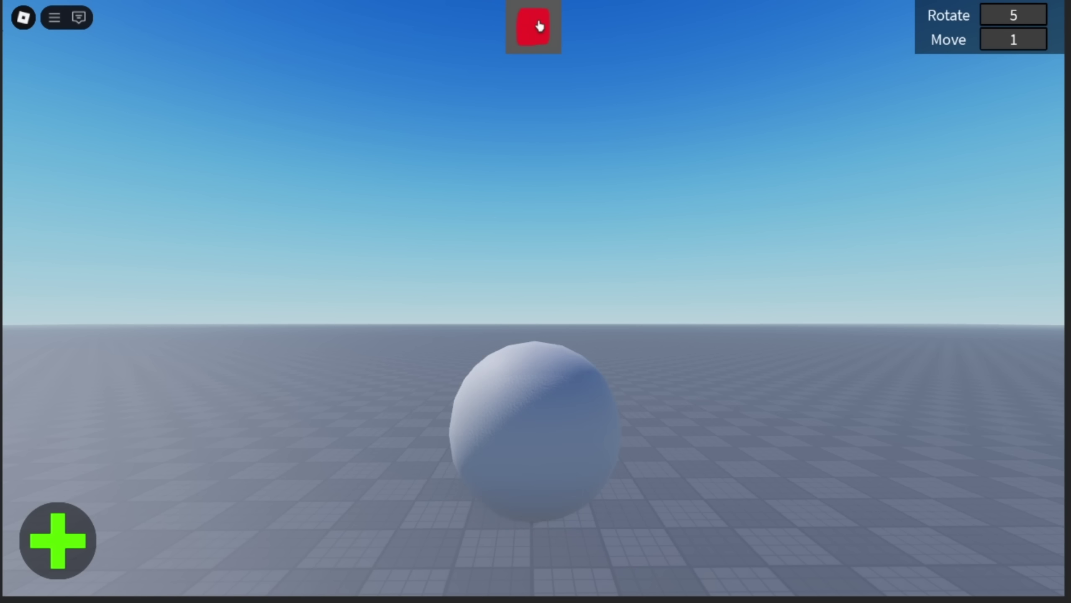
Toggle the game on and off, then put a Rotate block targeting Block on line 1
left_click(540, 27)
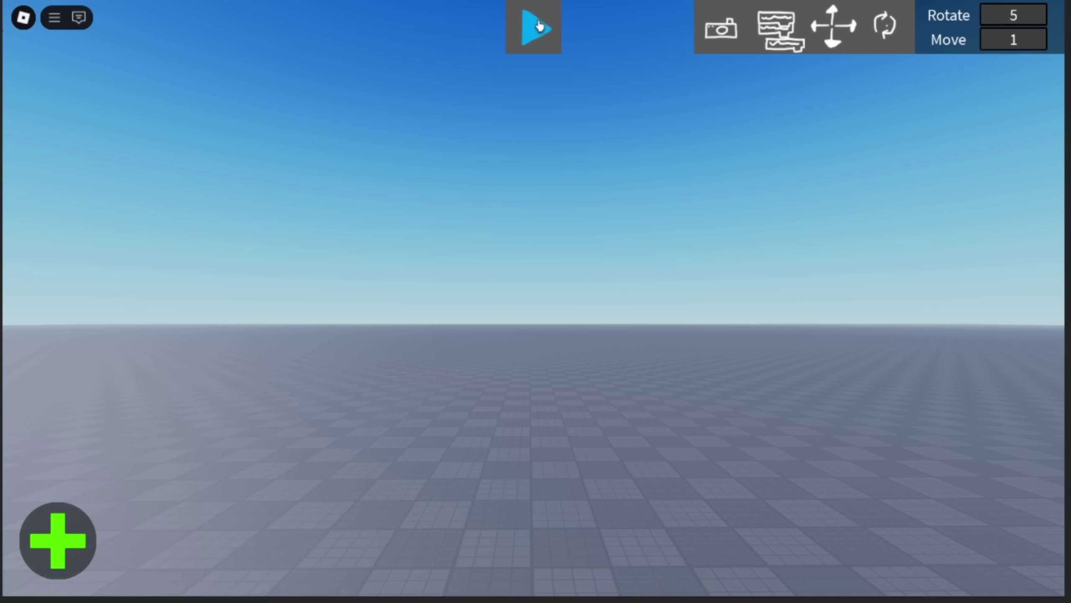
left_click(540, 27)
left_click(540, 26)
left_click(540, 26)
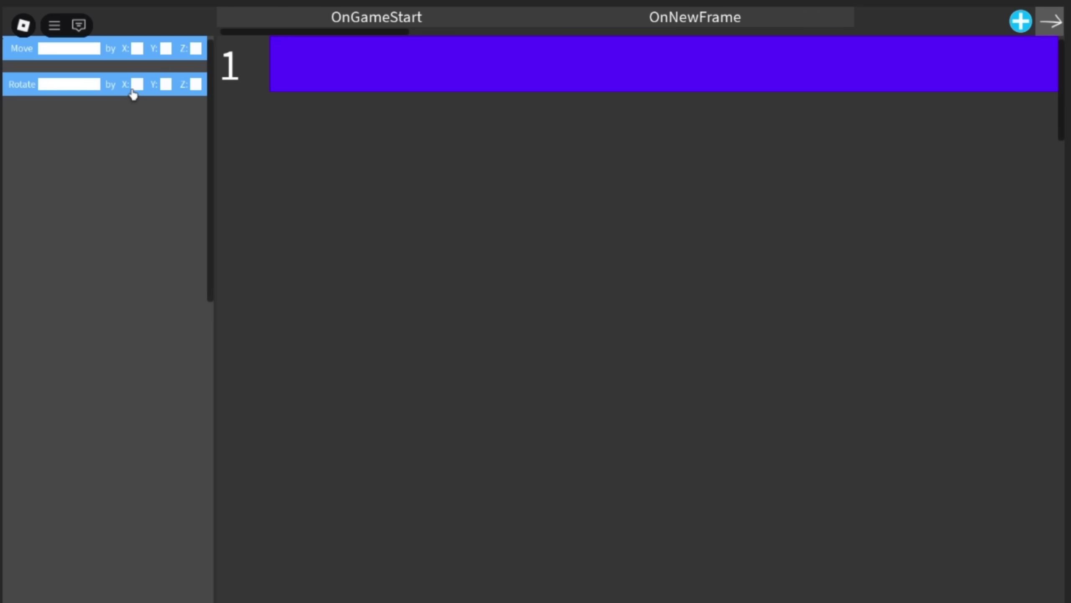
left_click(133, 93)
left_click(436, 79)
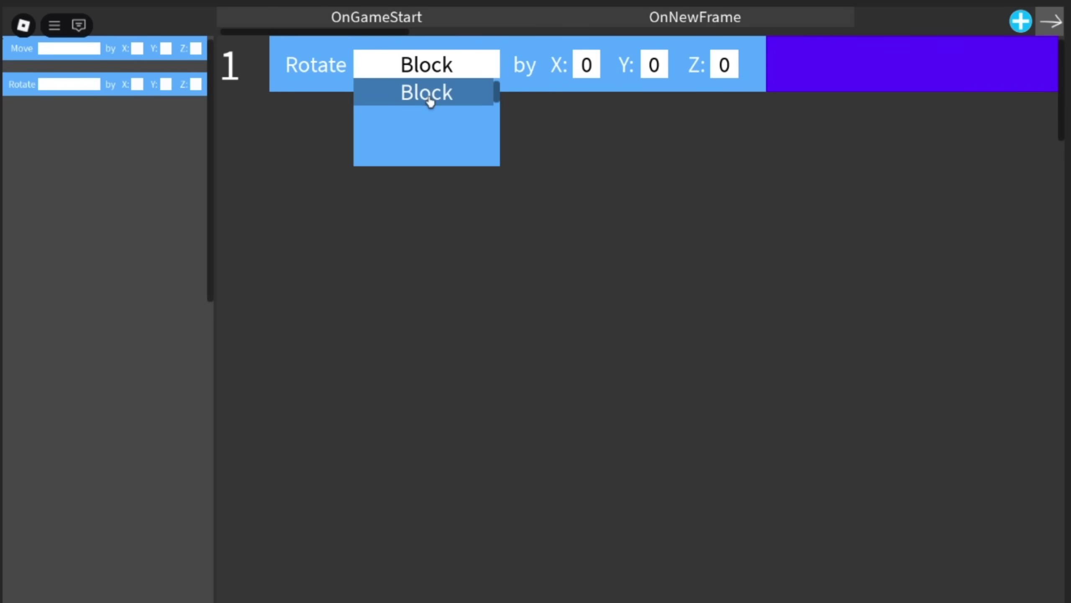
left_click(430, 101)
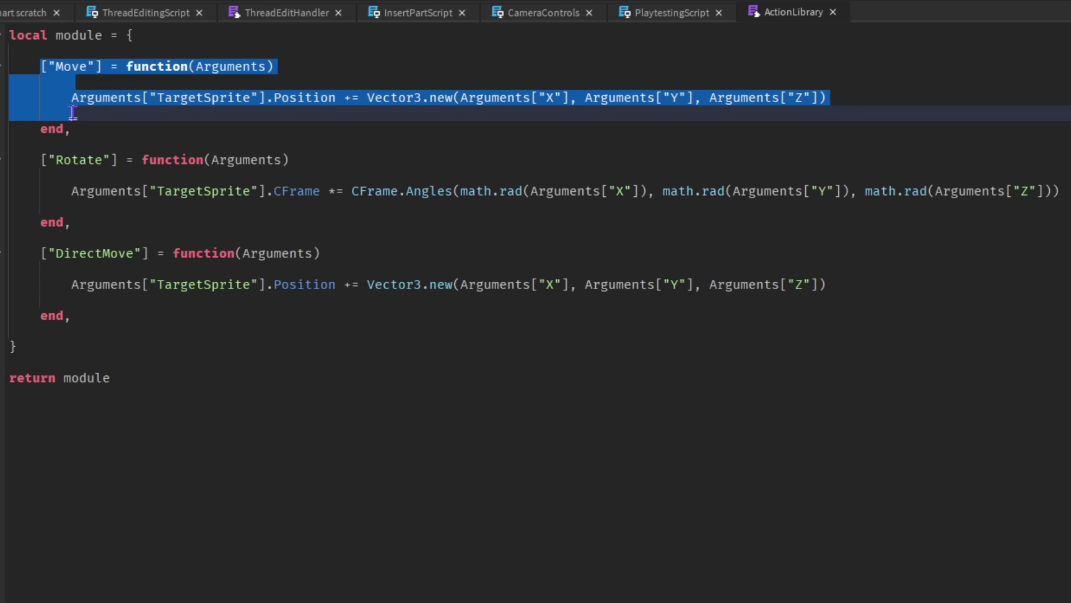
Review the Move function code and test-run the block moving and rotating by 90
left_click_drag(72, 113, 70, 129)
left_click(351, 284)
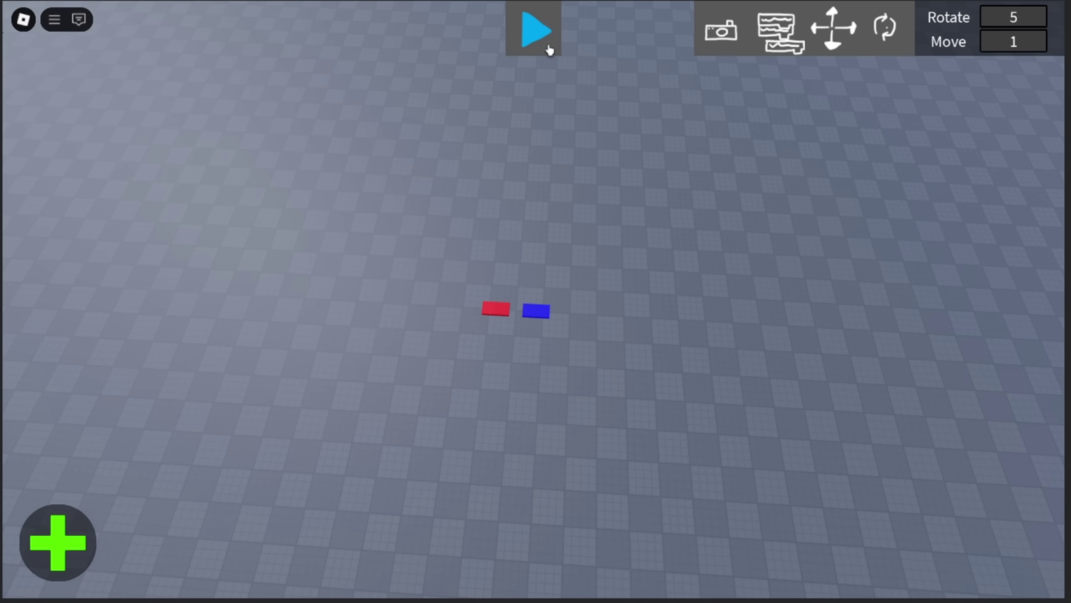
left_click(542, 36)
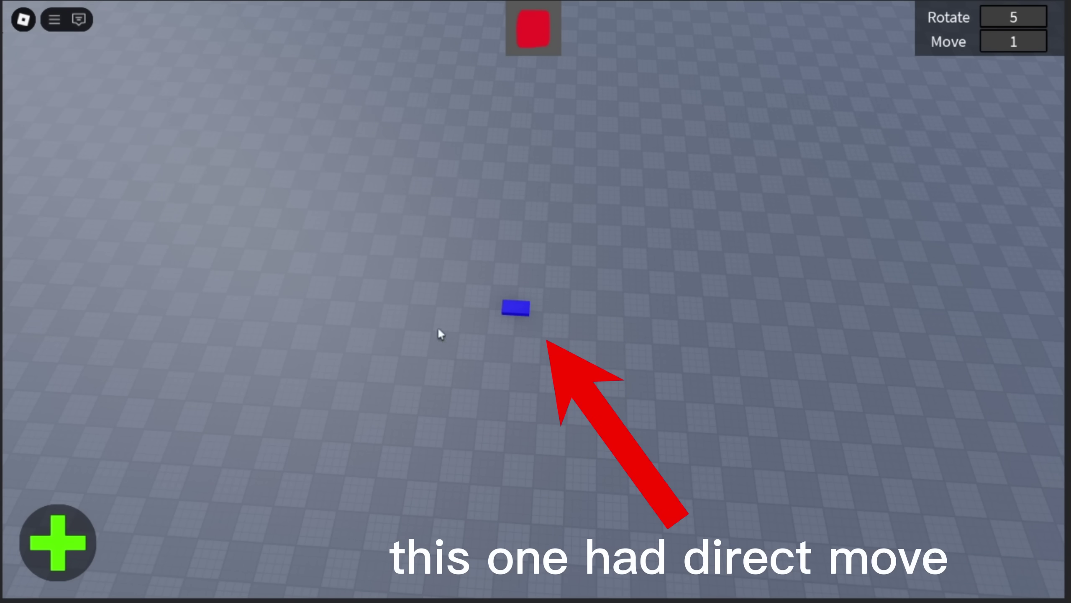
left_click(547, 38)
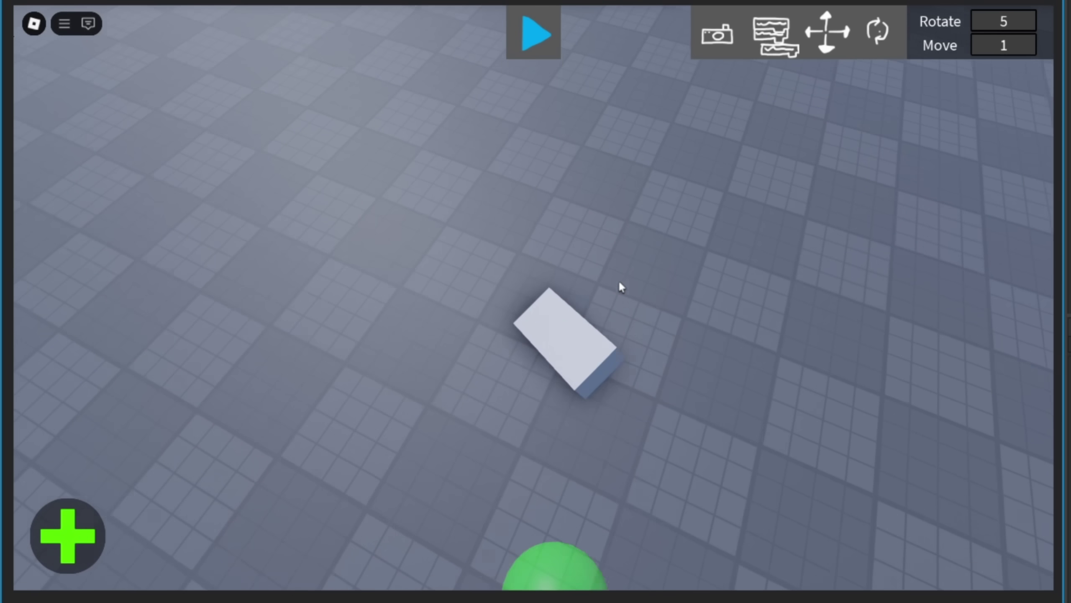
left_click(550, 36)
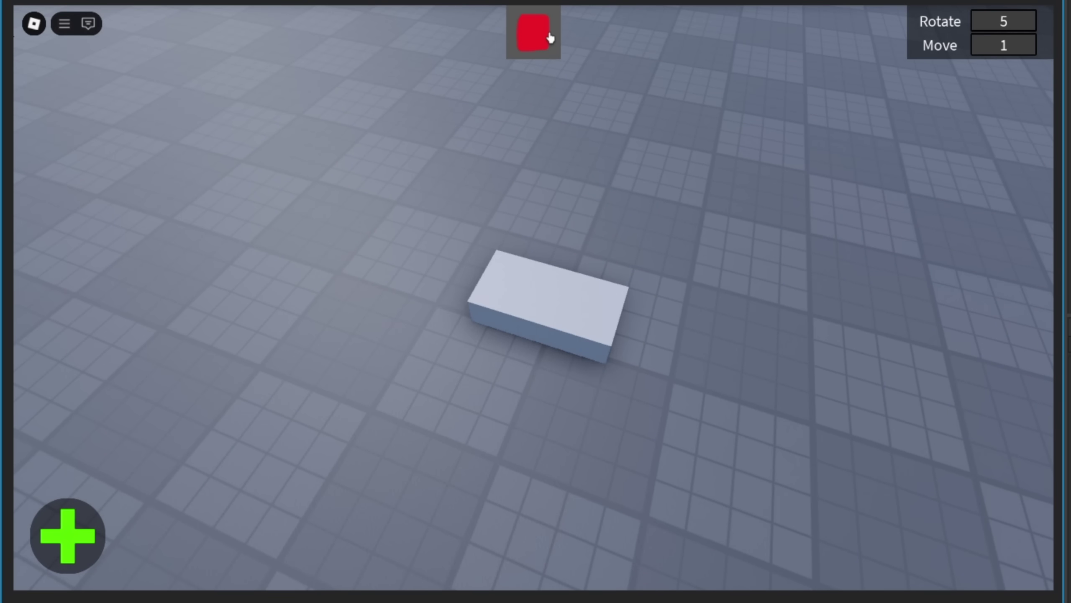
left_click(550, 37)
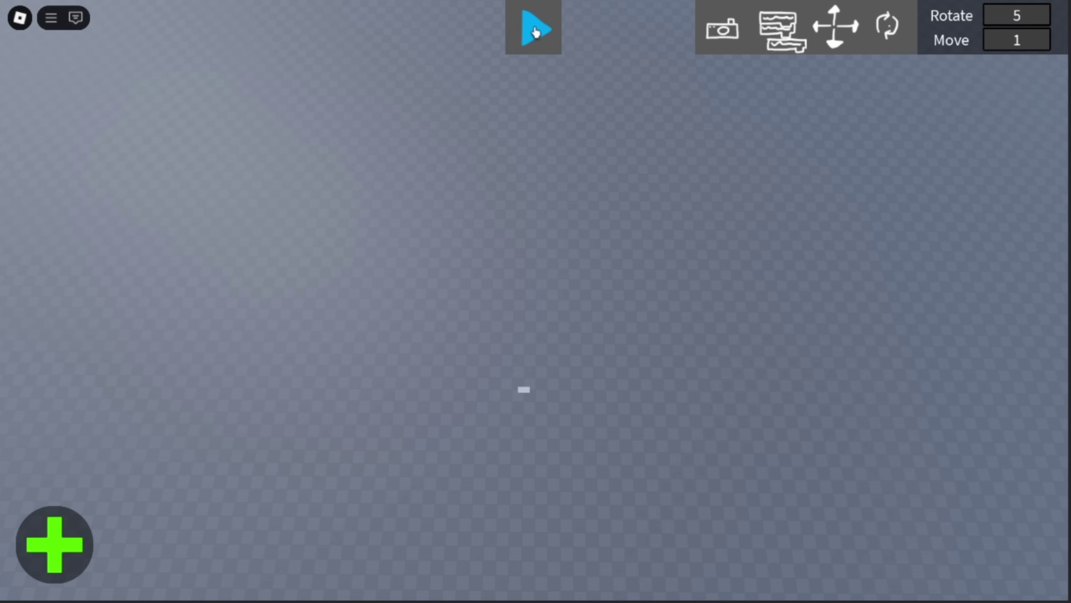
left_click(544, 437)
left_click(641, 454)
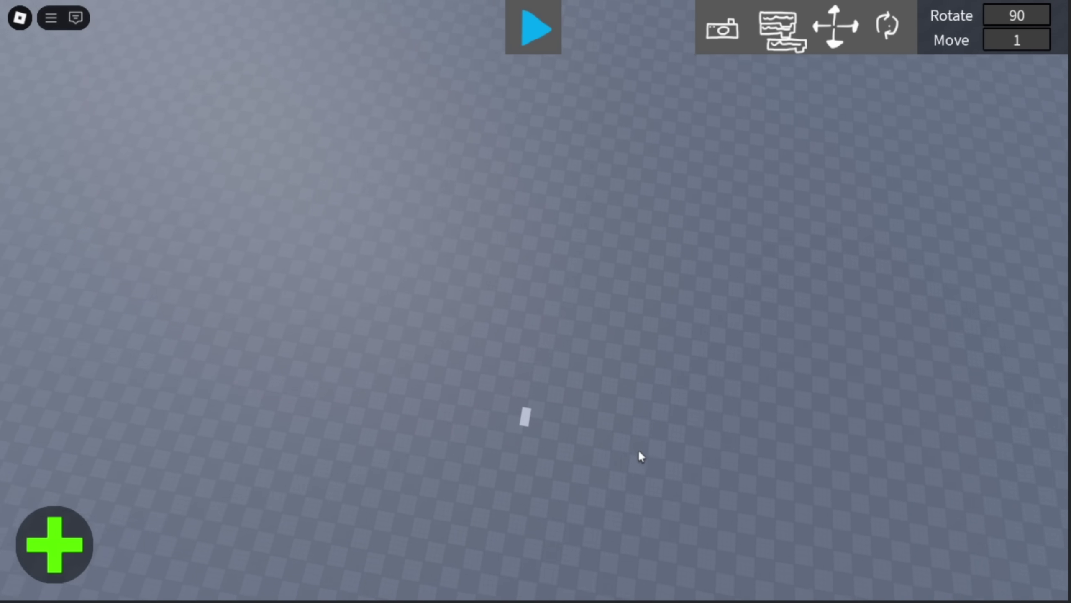
left_click(536, 46)
left_click(535, 29)
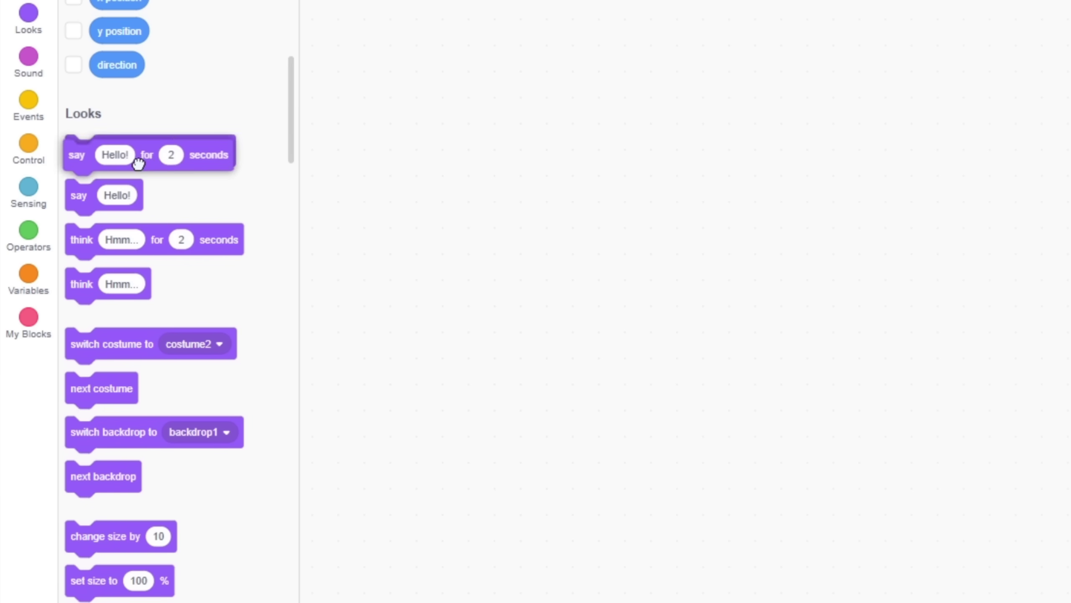
Try the 'say Hello! for 2 seconds' block, then drag out 'when space key pressed' from Events
left_click(139, 159)
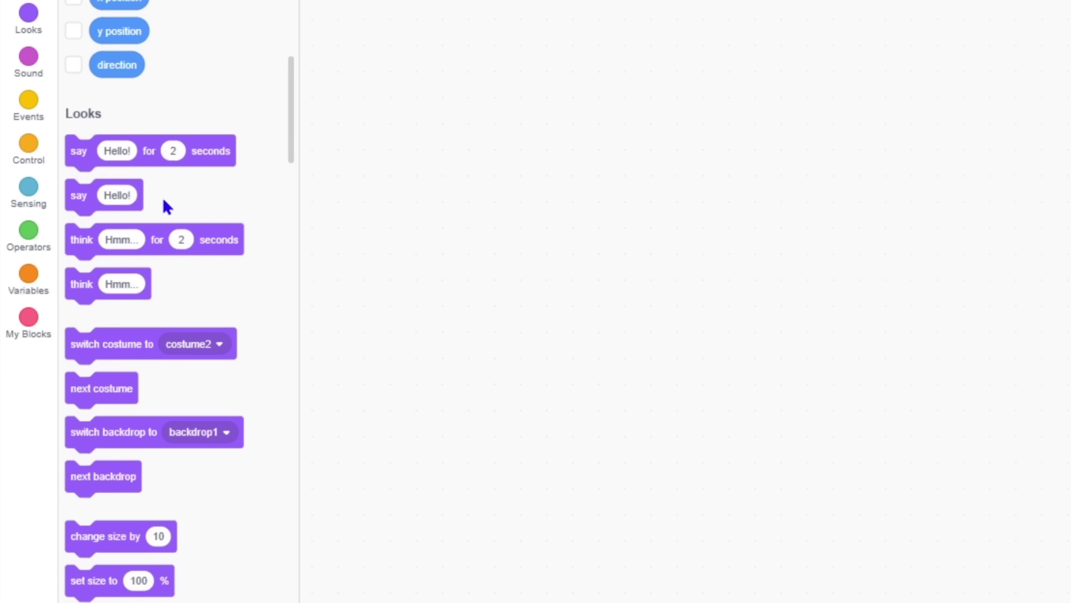
scroll(179, 196, "down", 2)
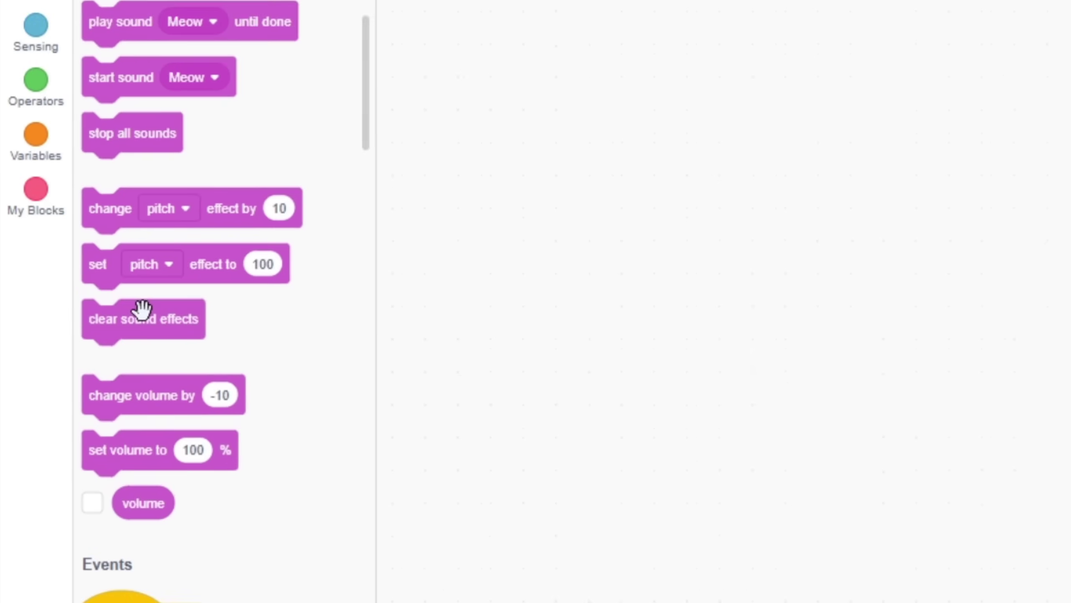
scroll(144, 305, "down", 5)
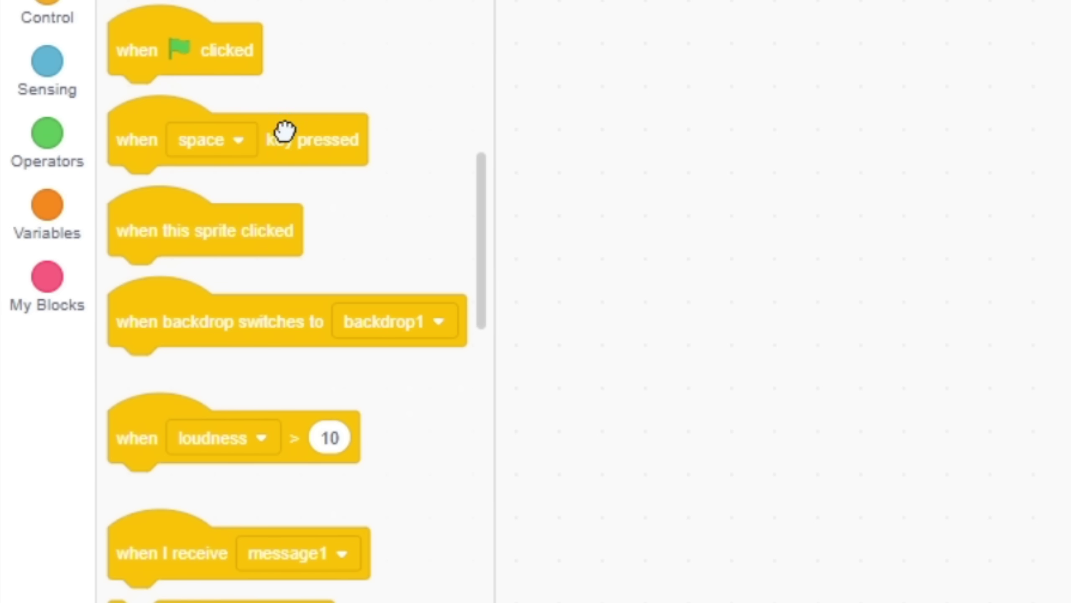
left_click_drag(285, 132, 329, 154)
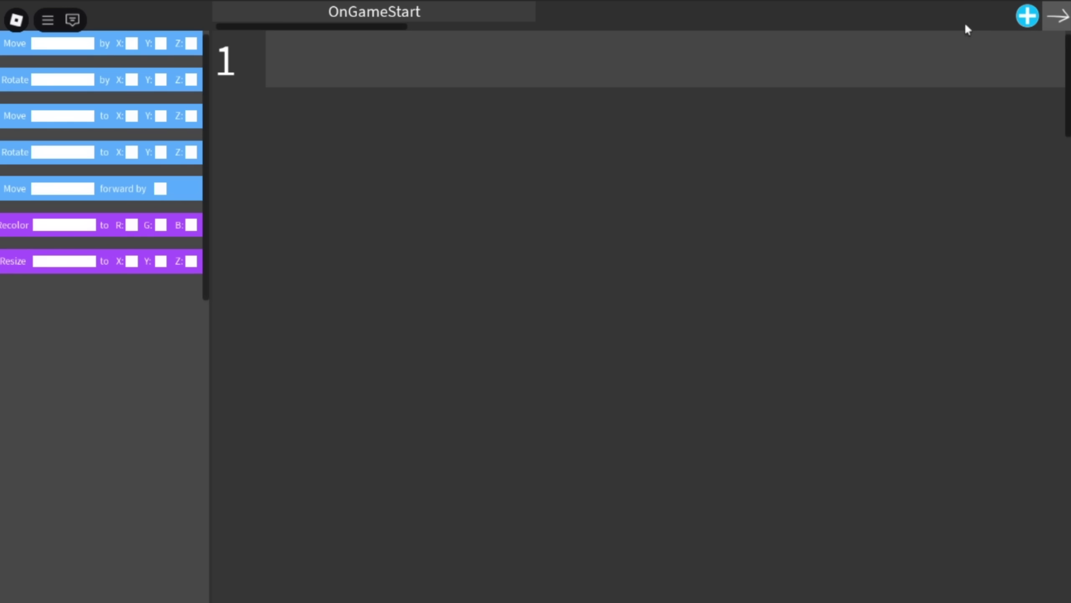
Add an OnButtonPress thread for Space and an OnSpriteTouch thread triggered by player
left_click(1027, 17)
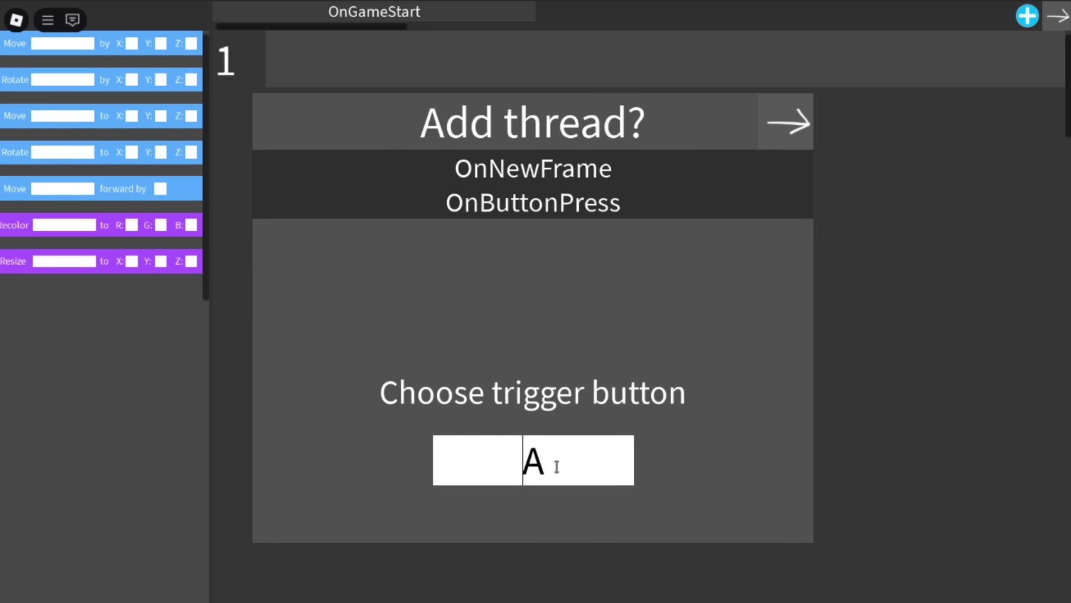
left_click(633, 202)
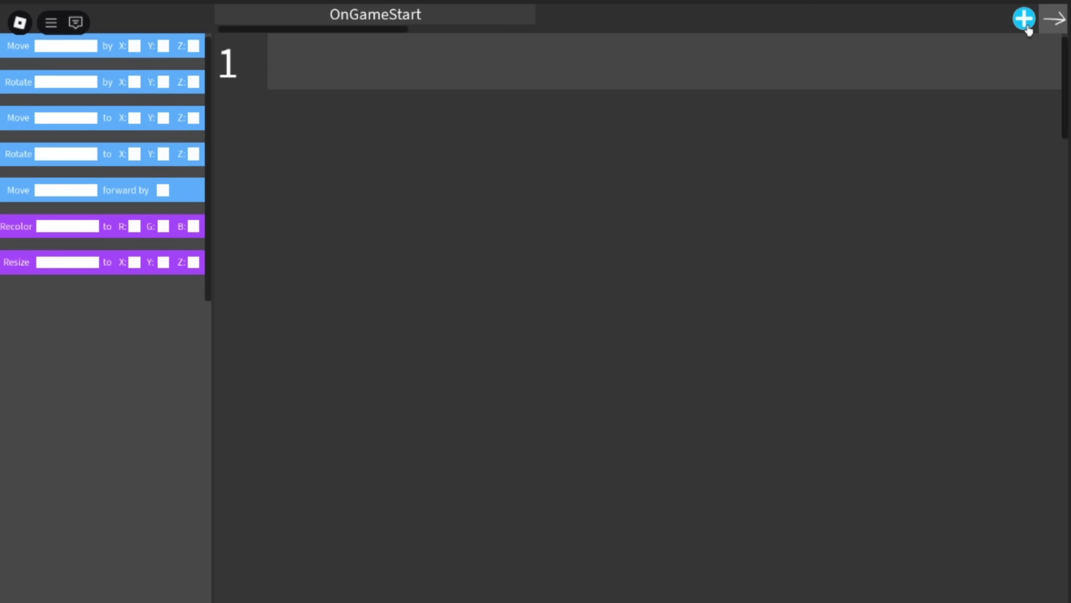
left_click(1024, 19)
left_click(567, 490)
left_click(499, 533)
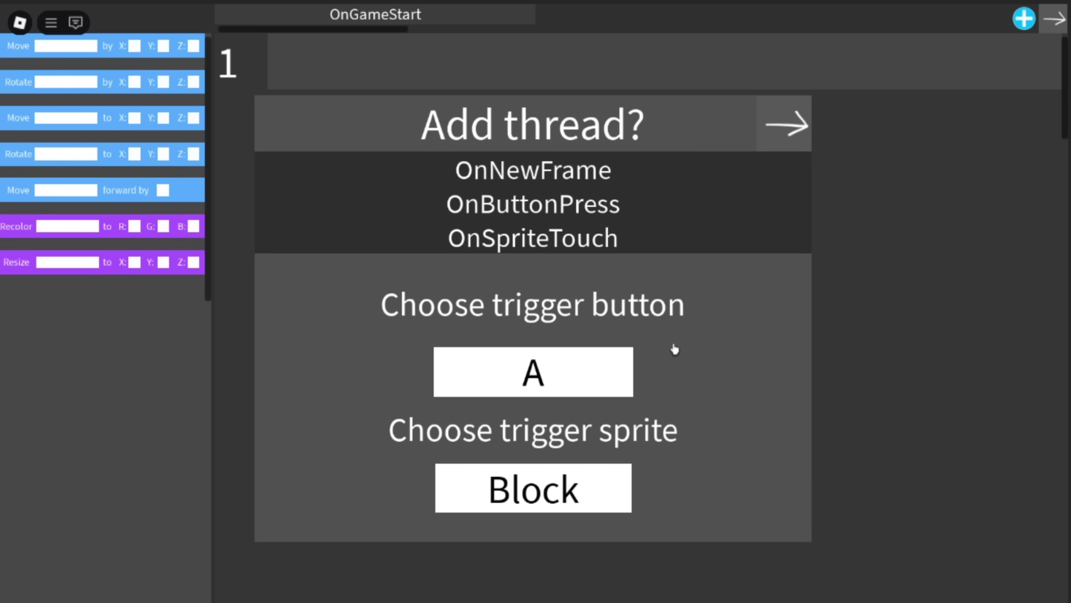
left_click(658, 234)
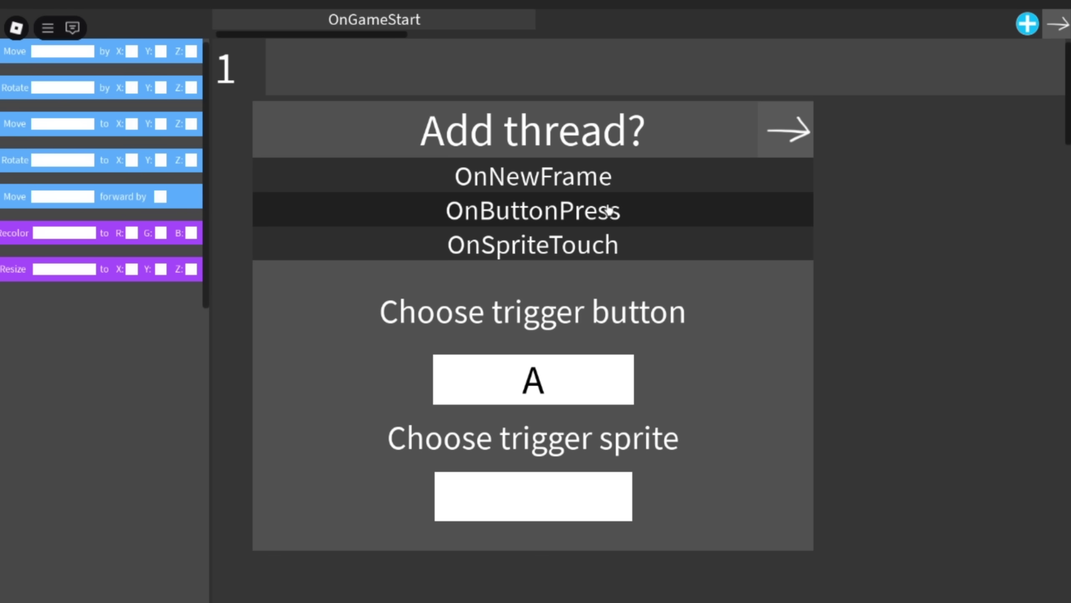
left_click(605, 205)
left_click(582, 490)
left_click(583, 542)
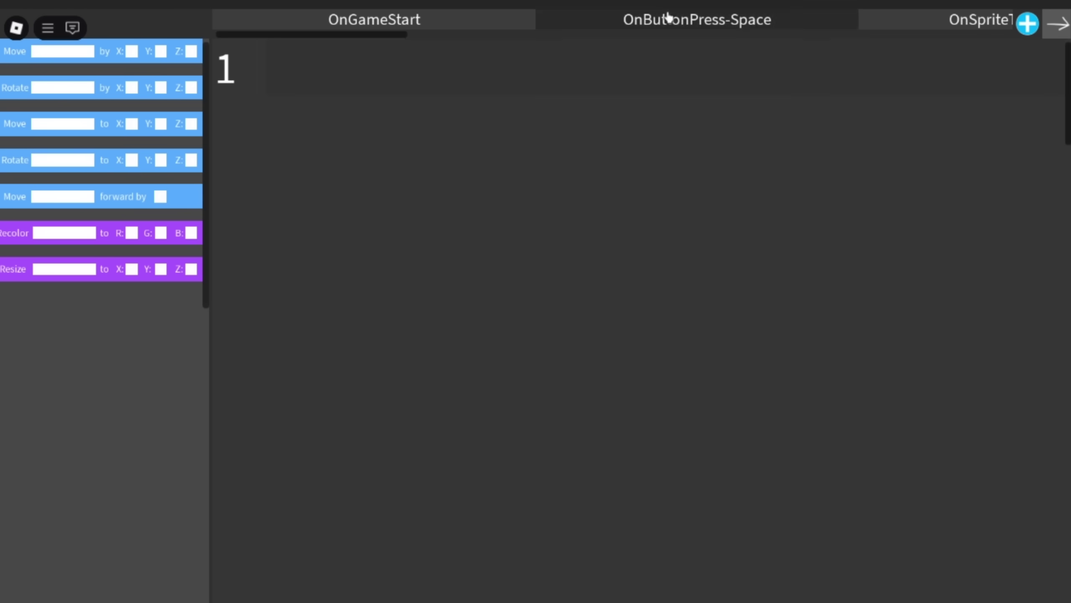
left_click(667, 18)
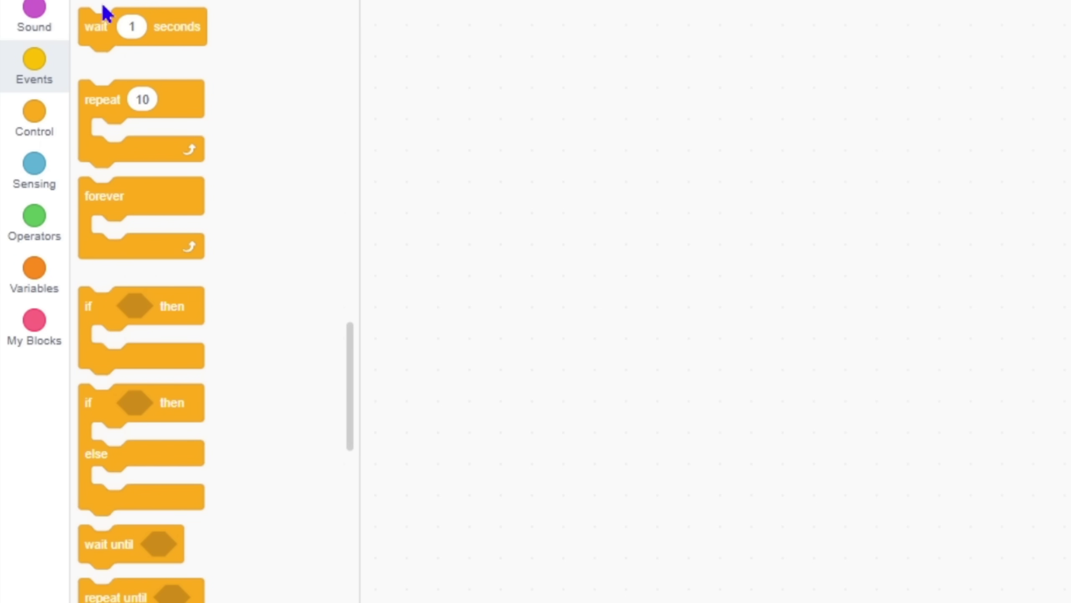
Drag the if-then-else block from Control into the Scratch workspace
left_click_drag(110, 408, 157, 422)
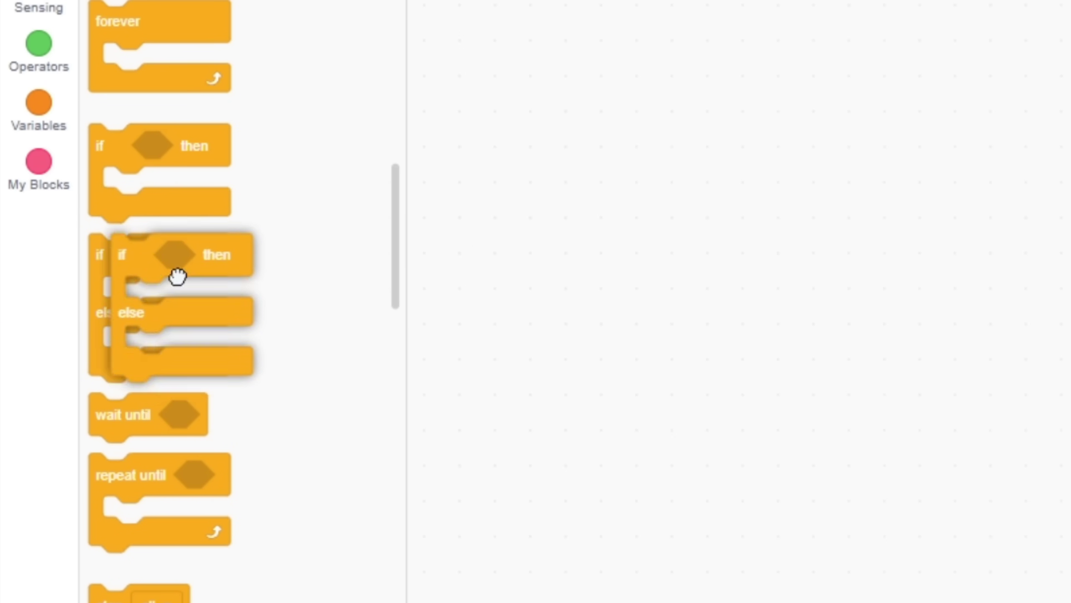
left_click_drag(177, 277, 145, 297)
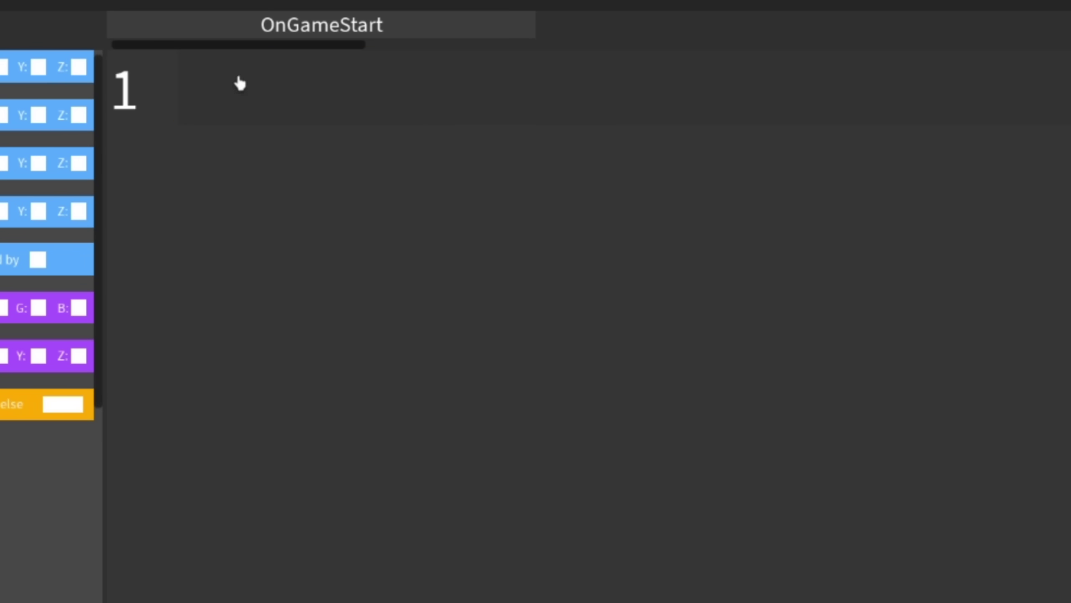
Add a second line to the OnGameStart thread and fill it with a Move forward by block
left_click(253, 62)
left_click(312, 177)
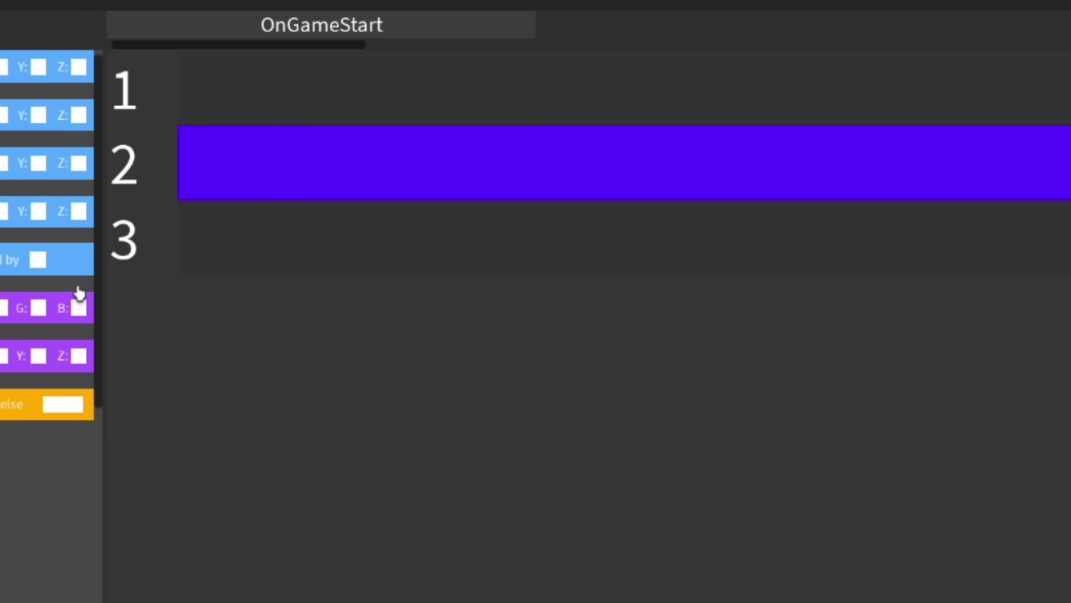
left_click(38, 256)
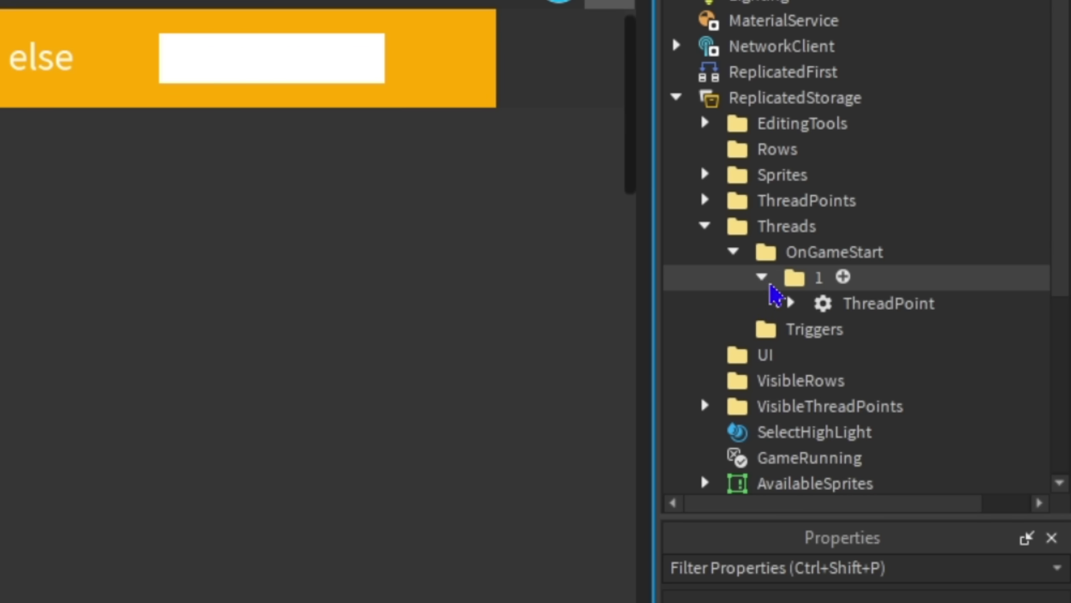
Expand ThreadPoint and CheckType under OnGameStart > 1 and view CheckType and CheckedKey properties
left_click(790, 302)
left_click(819, 380)
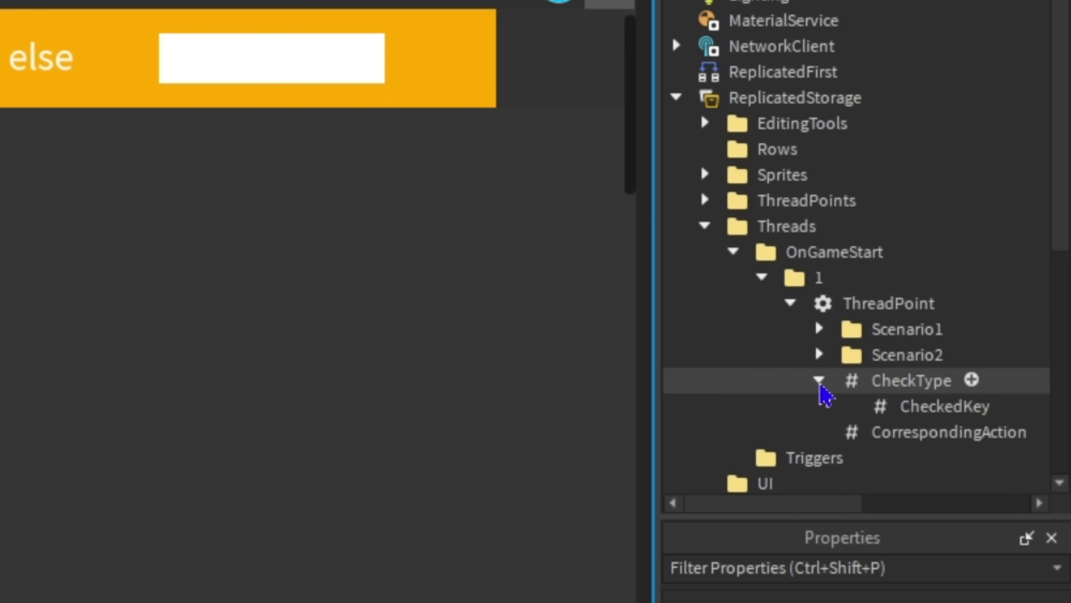
left_click(822, 387)
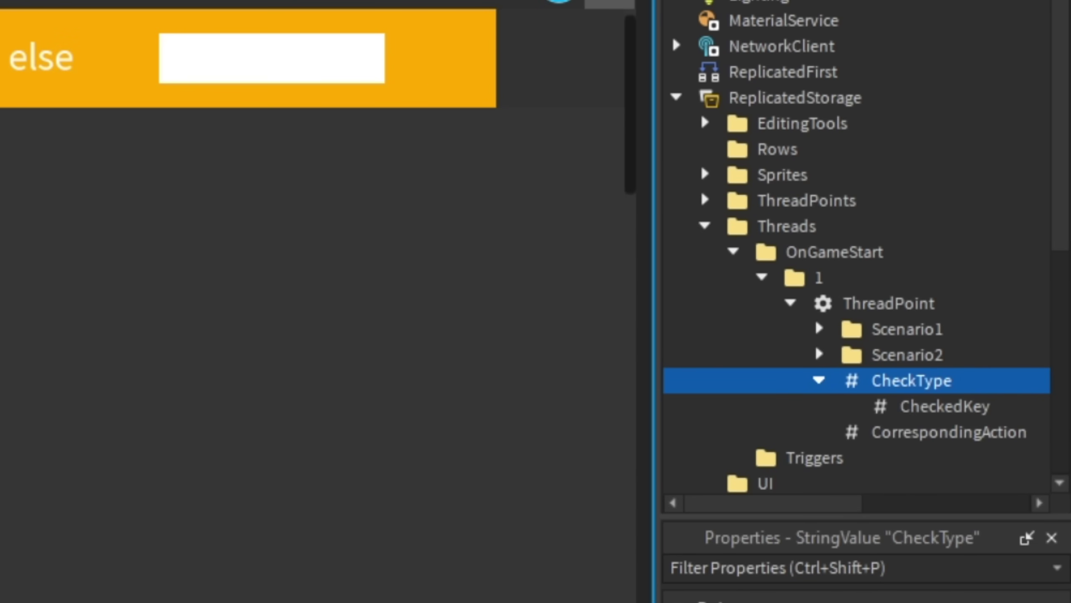
left_click(915, 409)
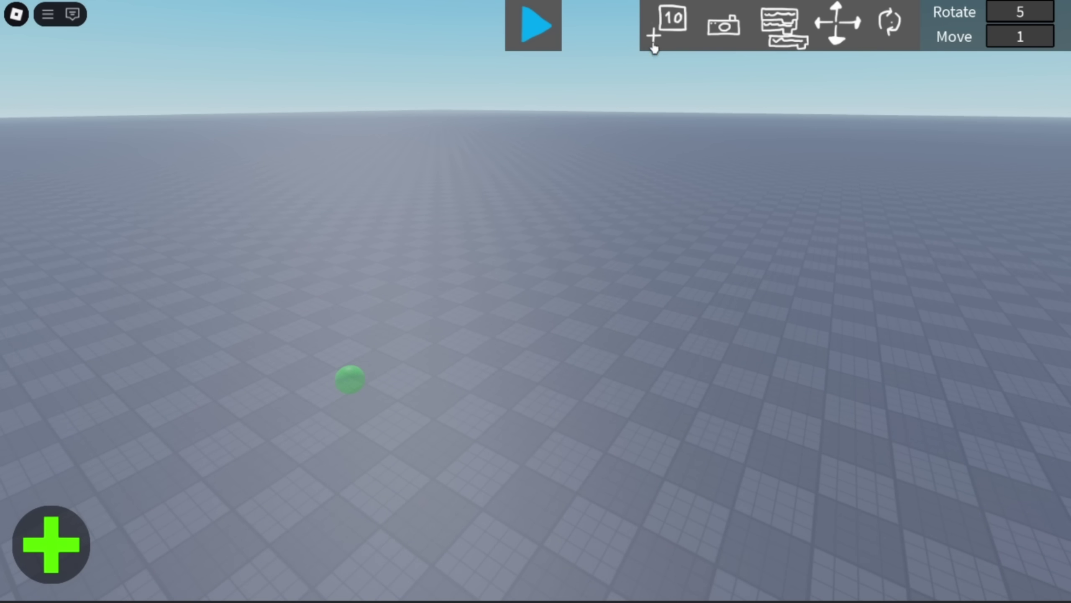
left_click(670, 37)
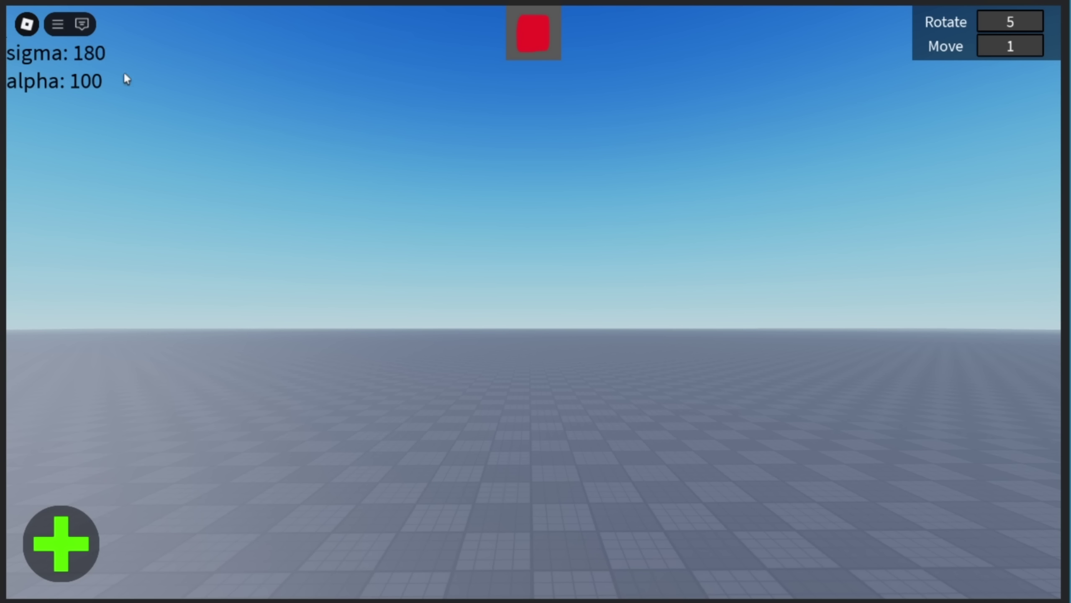
Stop the game and put a Move block targeting player on OnGameStart line 1
left_click(533, 39)
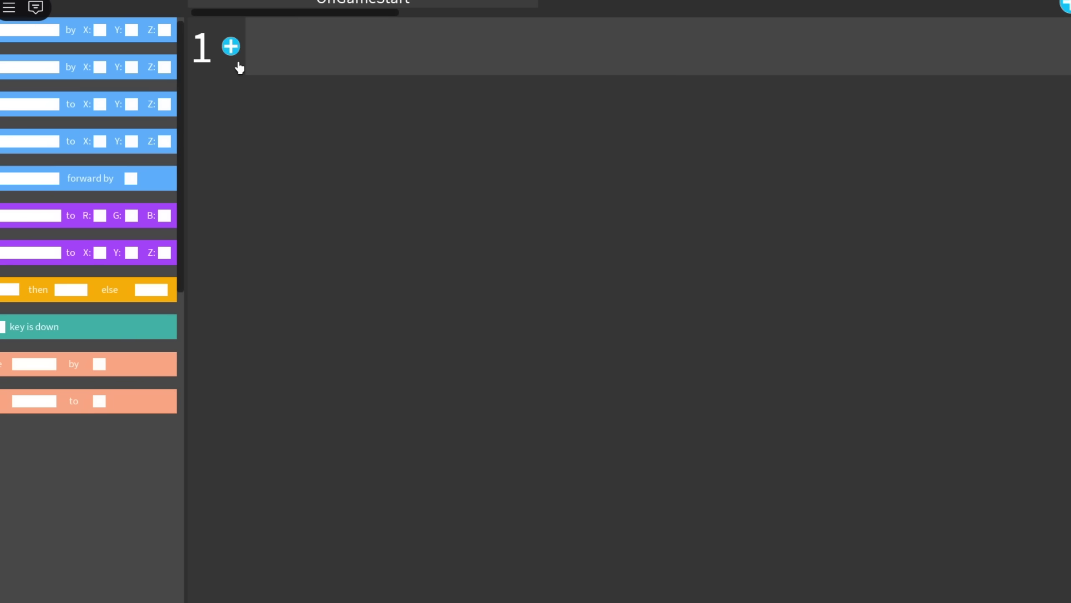
left_click(233, 49)
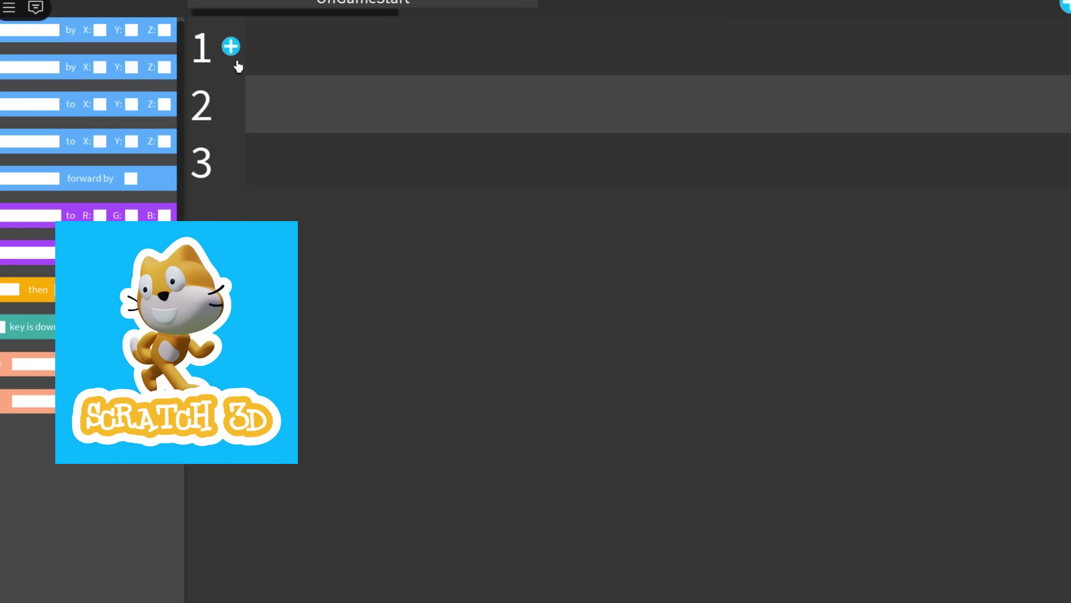
left_click(164, 42)
left_click(417, 46)
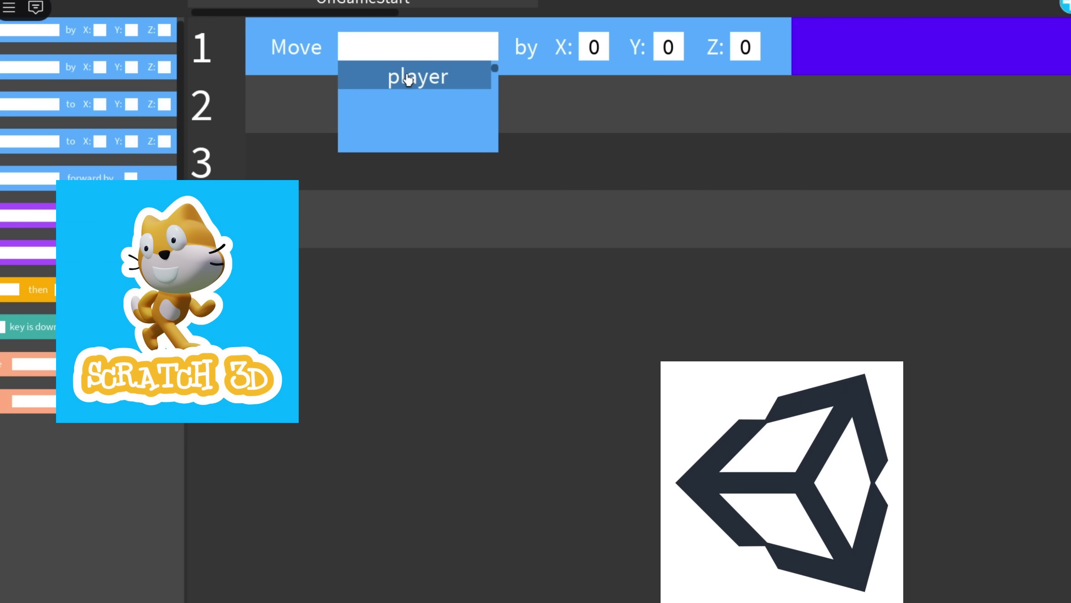
left_click(415, 76)
left_click(668, 46)
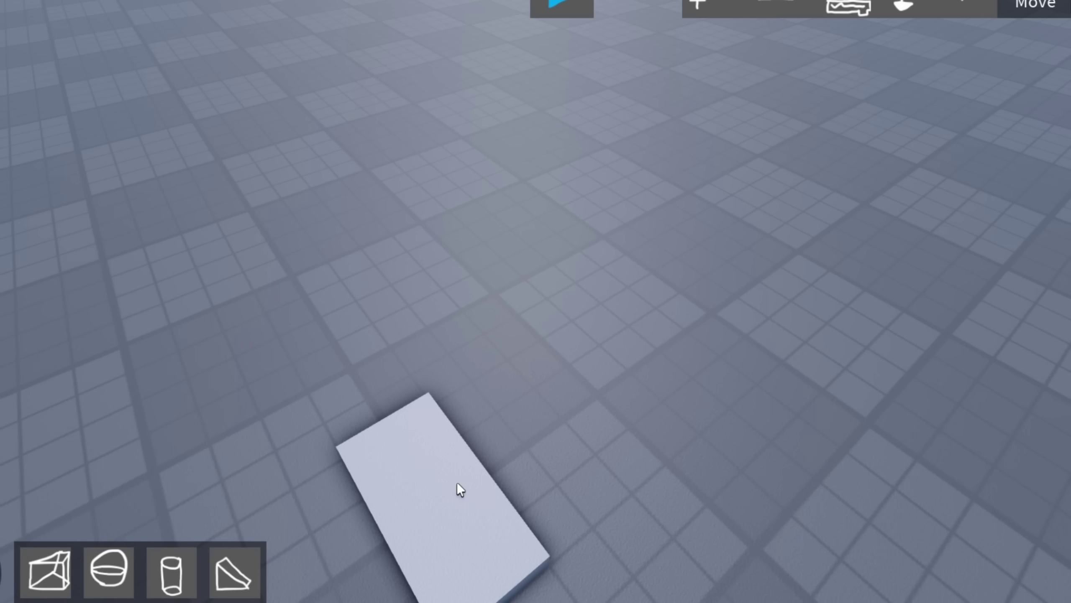
Delete the white block from the baseplate
scroll(460, 490, "down", 3)
left_click(464, 408)
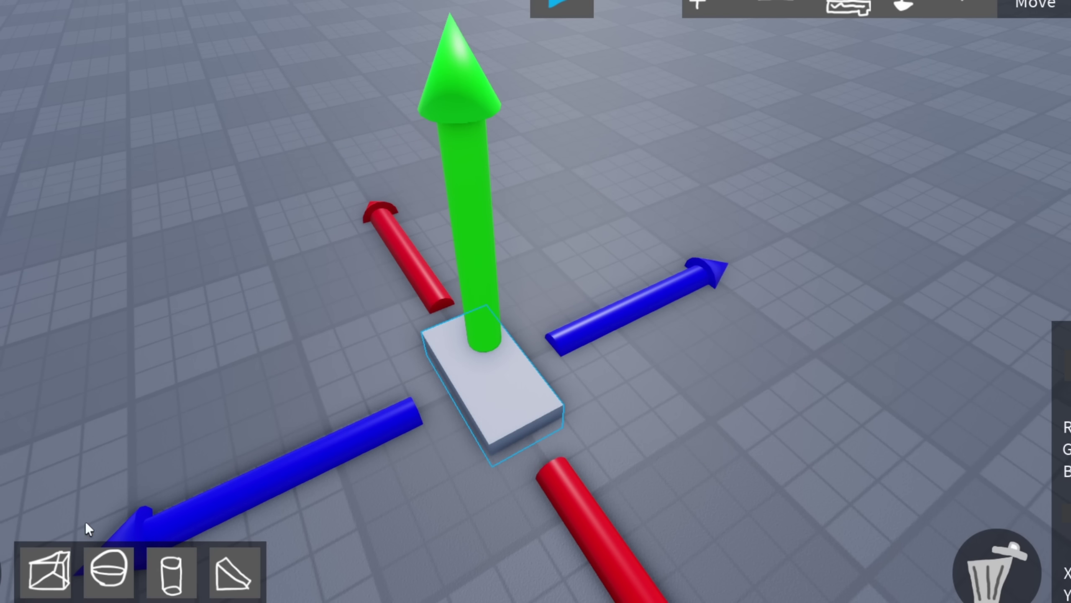
left_click(1006, 563)
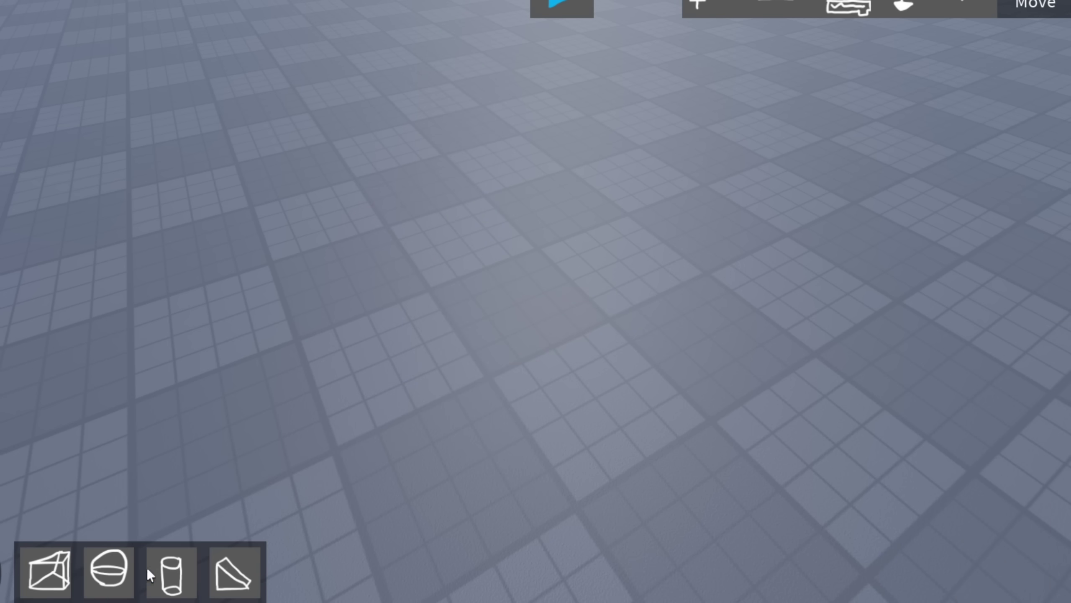
Add a wedge part to the baseplate and reselect it
left_click(228, 568)
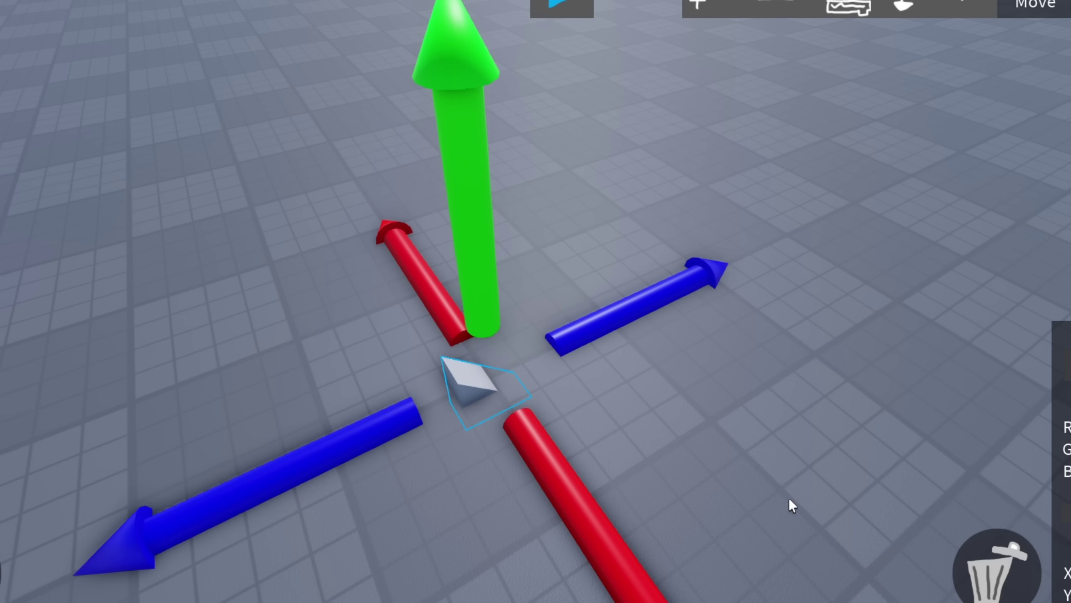
left_click(787, 494)
scroll(779, 489, "down", 10)
right_click_drag(770, 483, 684, 451)
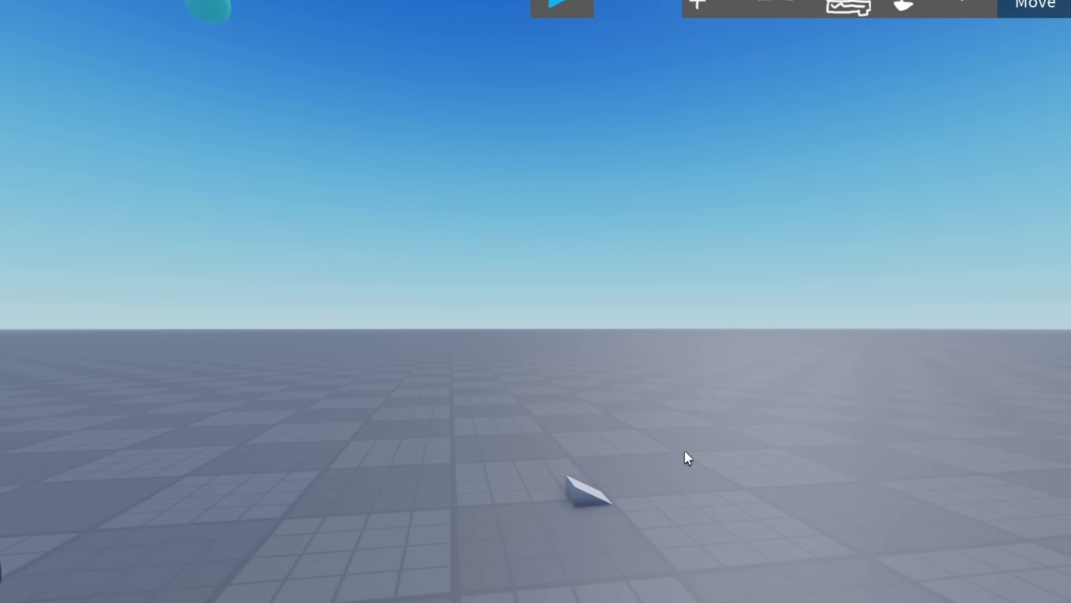
scroll(684, 451, "up", 2)
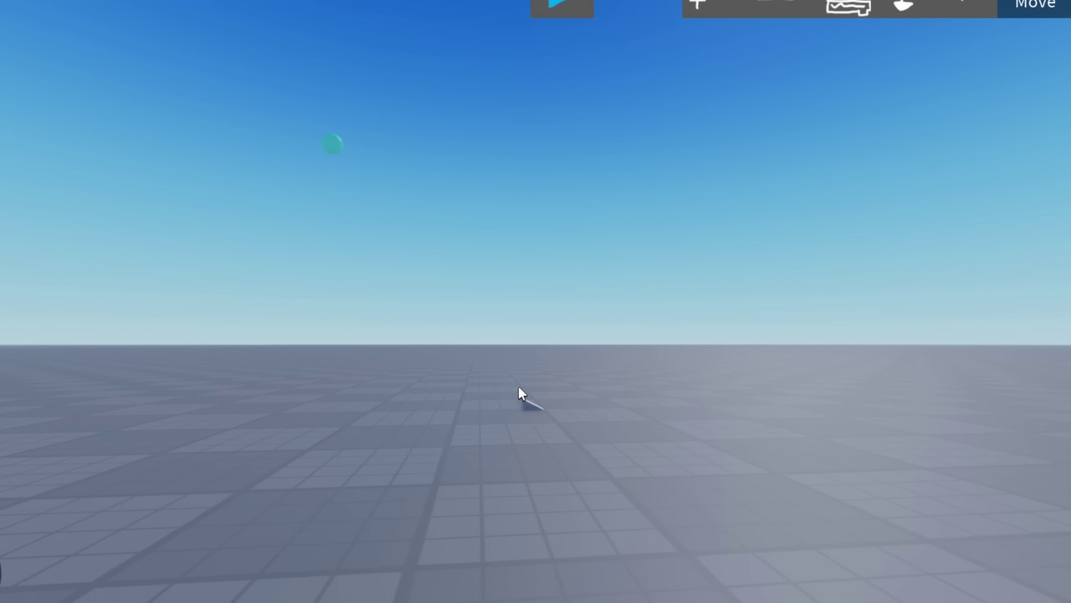
left_click(537, 405)
right_click_drag(695, 389, 679, 391)
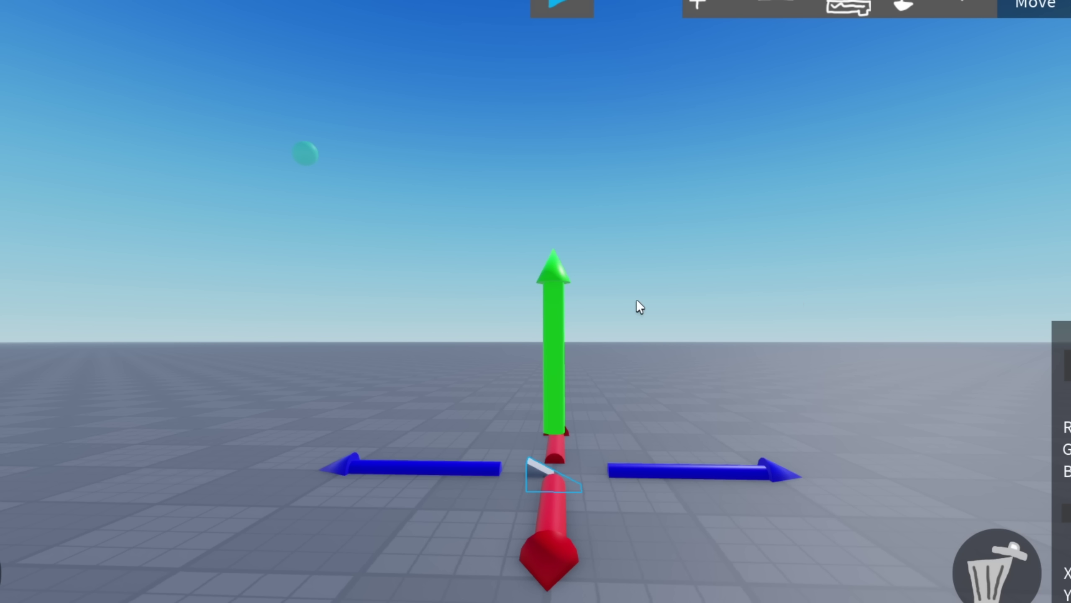
Colour the wedge pure green by setting G to 255 and B to 0
scroll(550, 279, "down", 3)
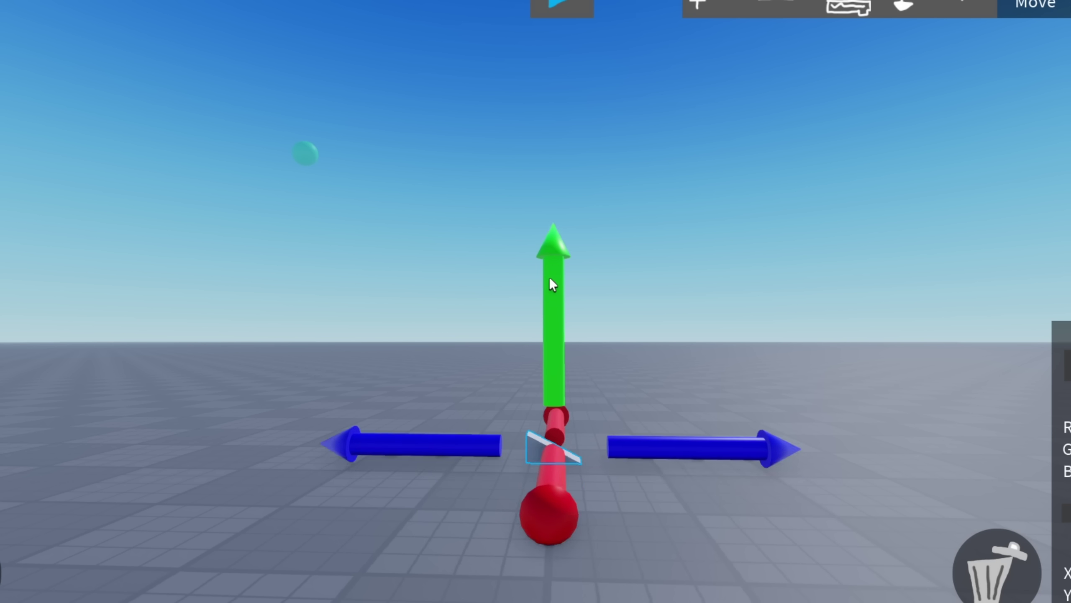
scroll(857, 328, "up", 4)
right_click_drag(856, 328, 856, 380)
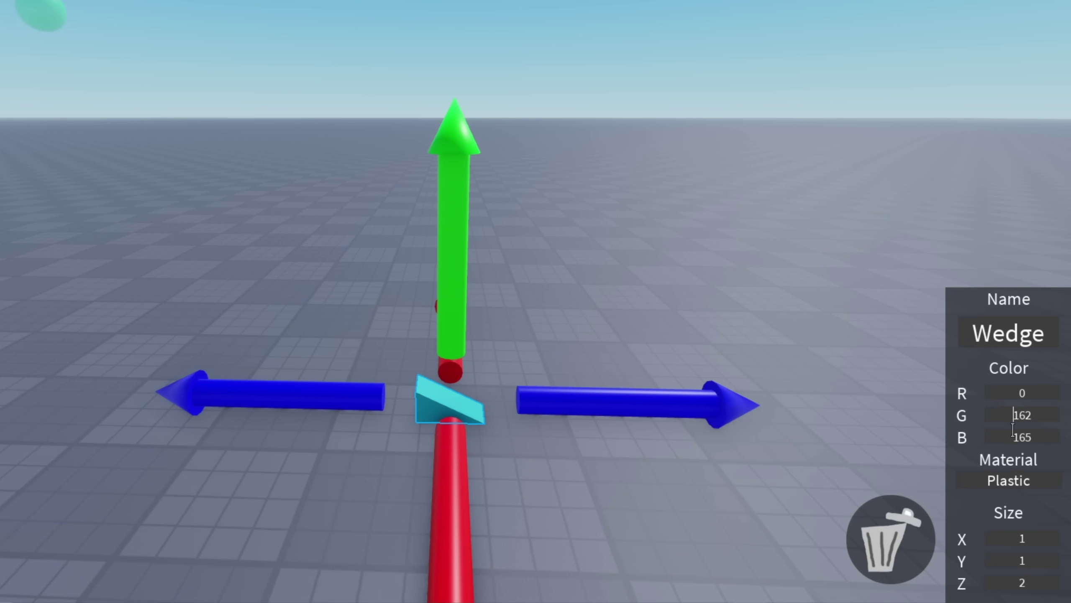
type("255")
left_click(1022, 438)
type("0")
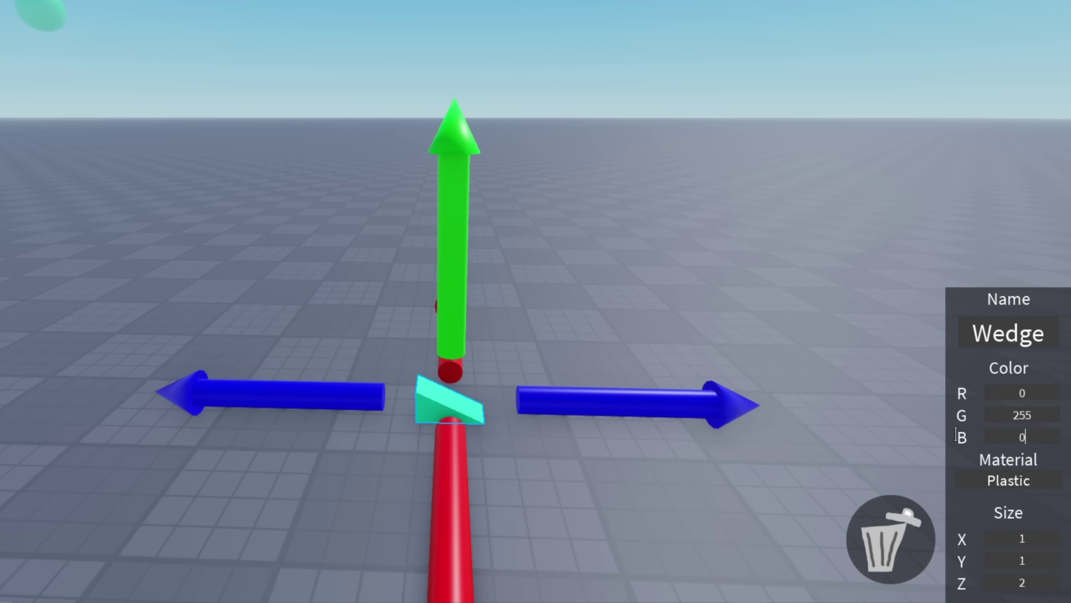
key("Return")
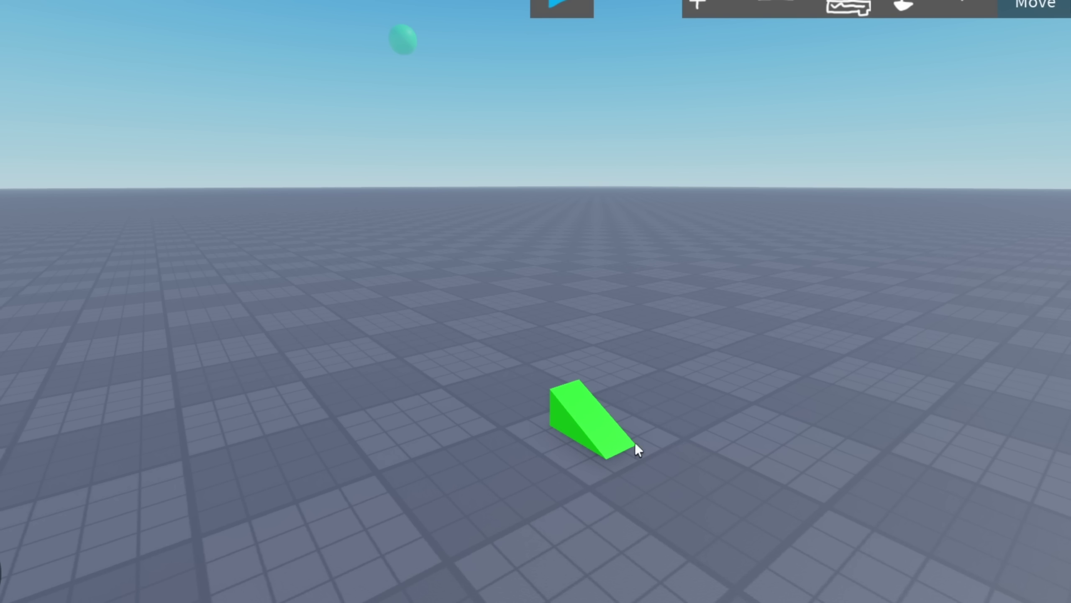
Add a new grey block part to the scene
left_click(635, 442)
right_click_drag(700, 444, 697, 439)
left_click(58, 575)
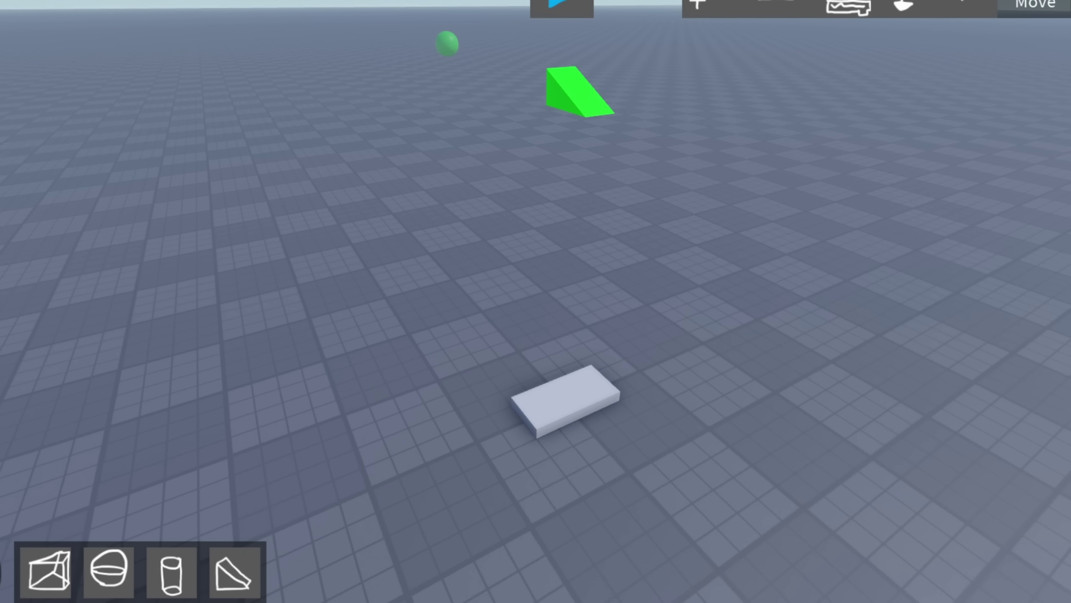
Move the grey block sideways and stretch it into a pillar
left_click(527, 420)
left_click_drag(673, 375, 698, 377)
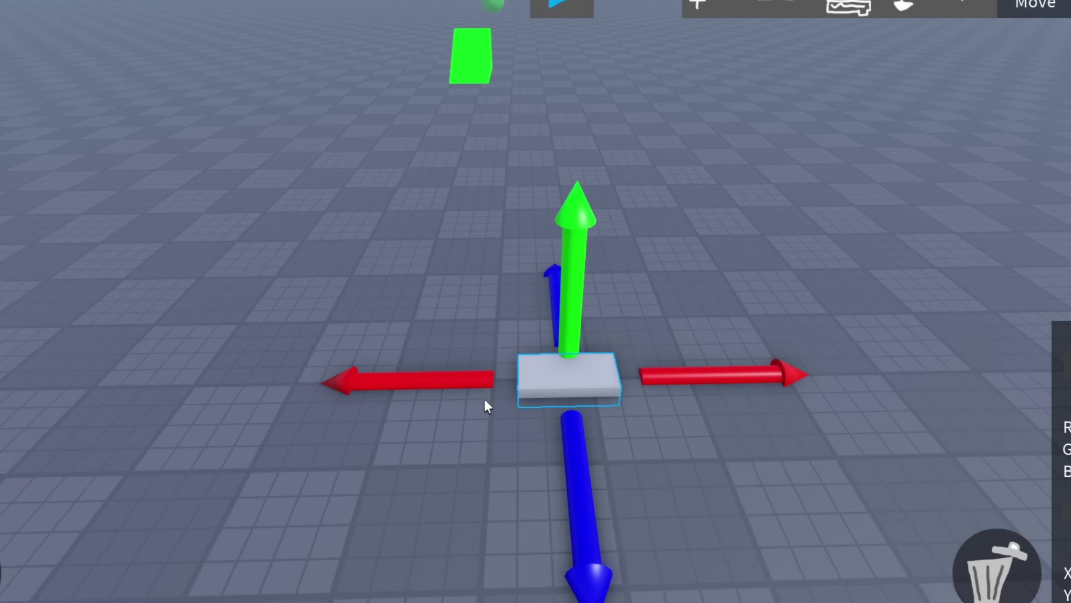
right_click_drag(717, 402, 716, 402)
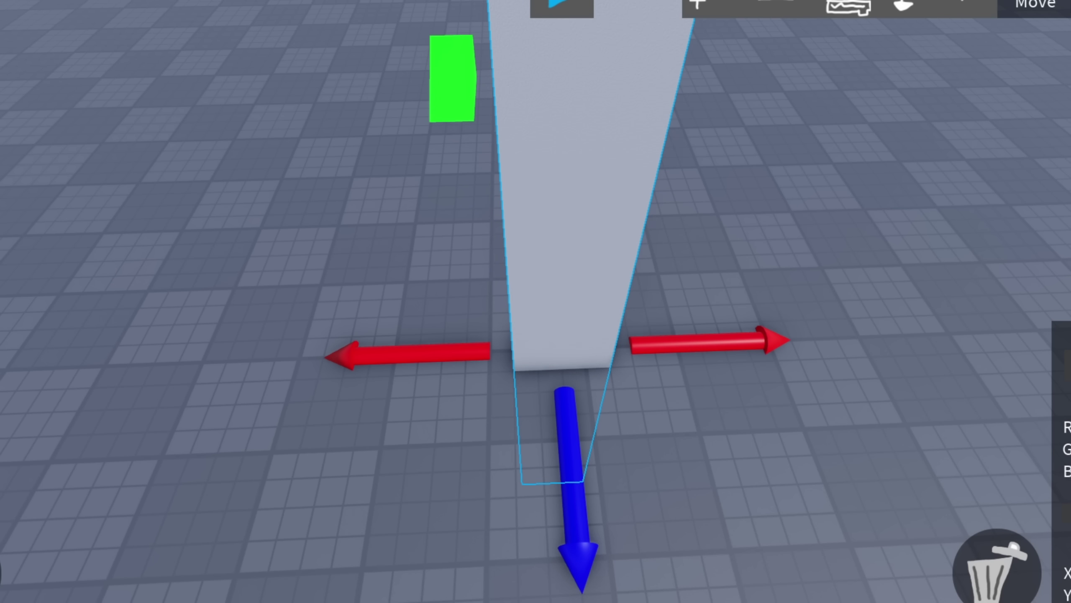
key("ctrl+z")
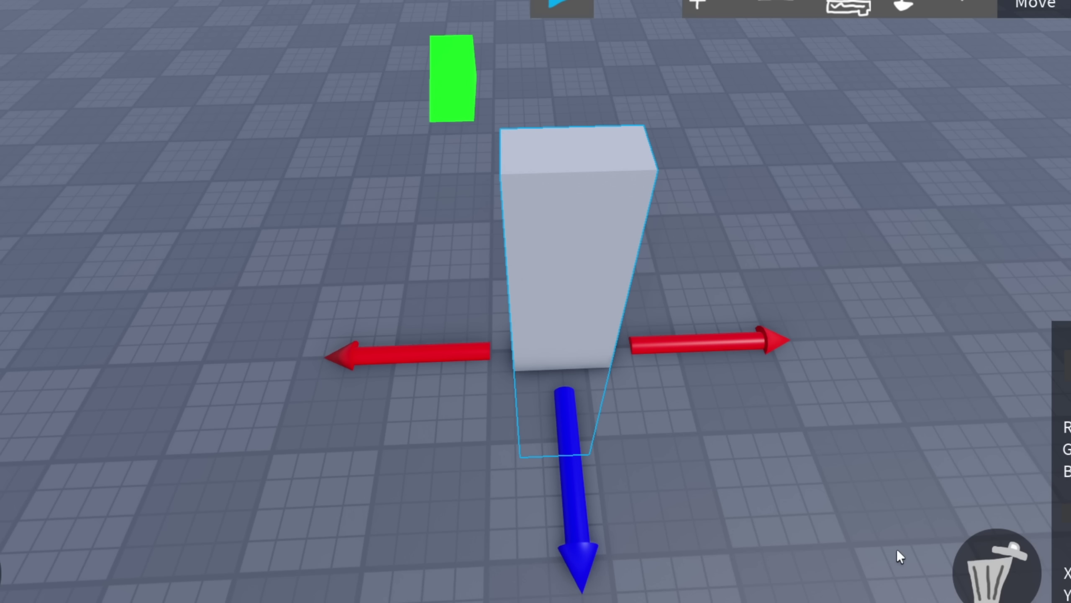
key("ctrl+y")
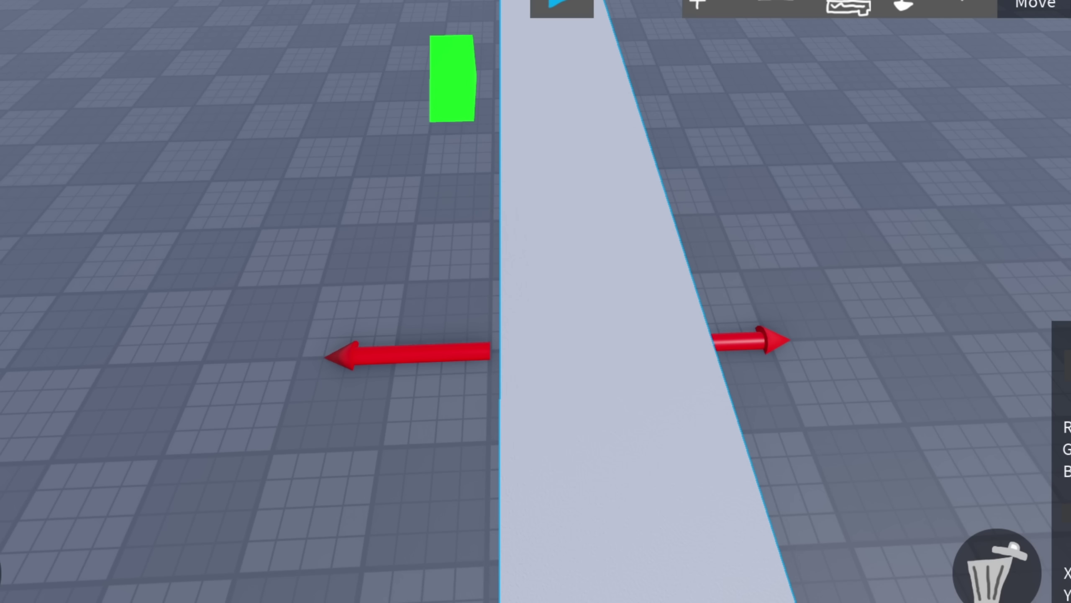
Rotate the block edge-on into a taller thin wall, then start a playtest
key("r")
right_click_drag(686, 516, 680, 510)
right_click_drag(738, 176, 650, 164)
left_click_drag(652, 168, 650, 158)
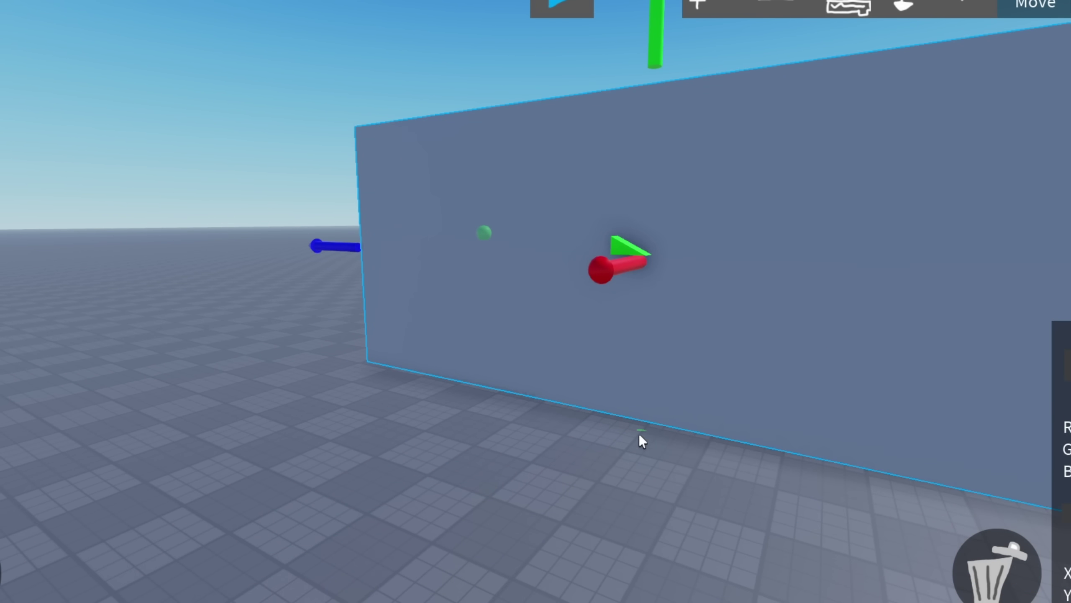
right_click_drag(640, 434, 599, 288)
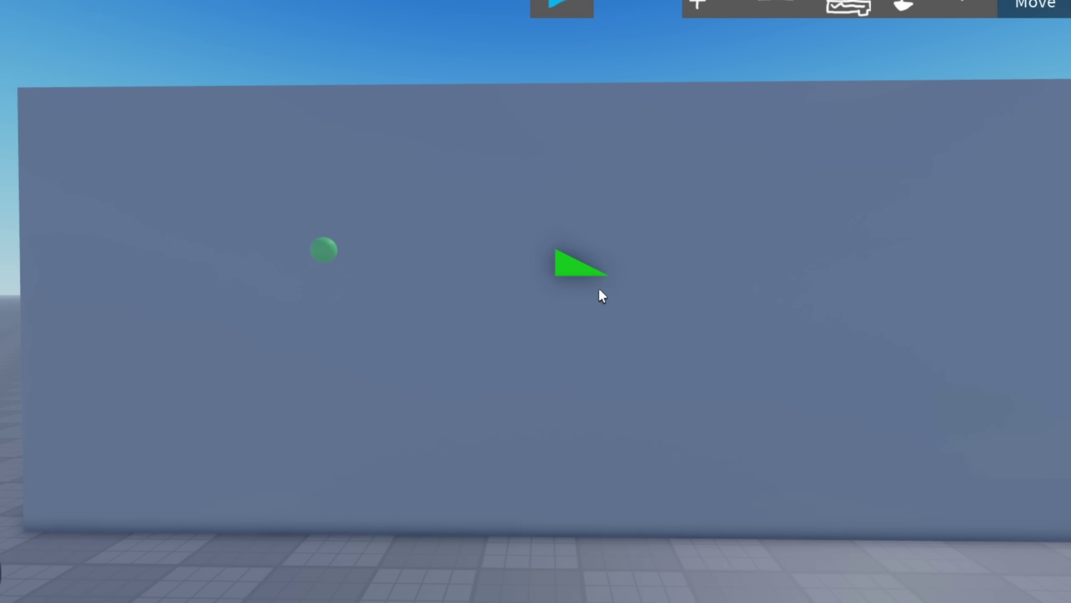
scroll(721, 386, "up", 3)
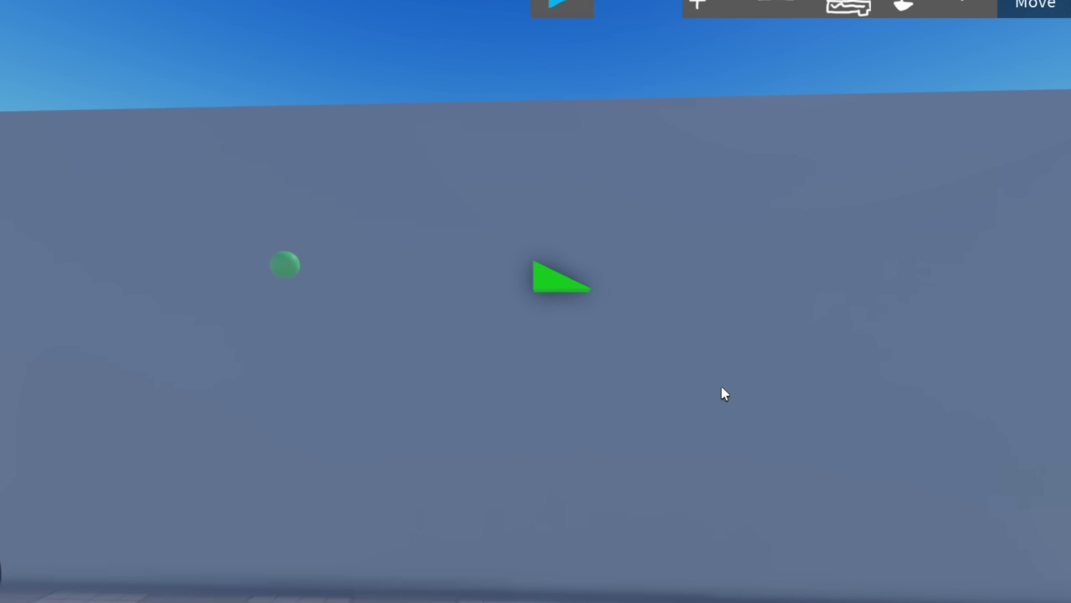
key("F5")
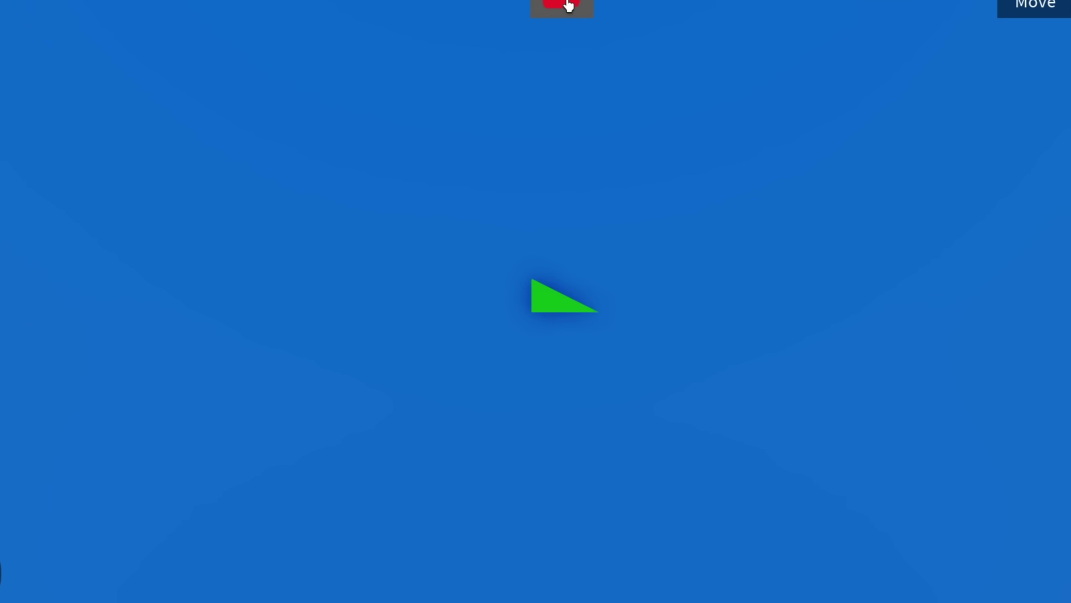
Stop the playtest and add a new part to the scene
left_click(566, 5)
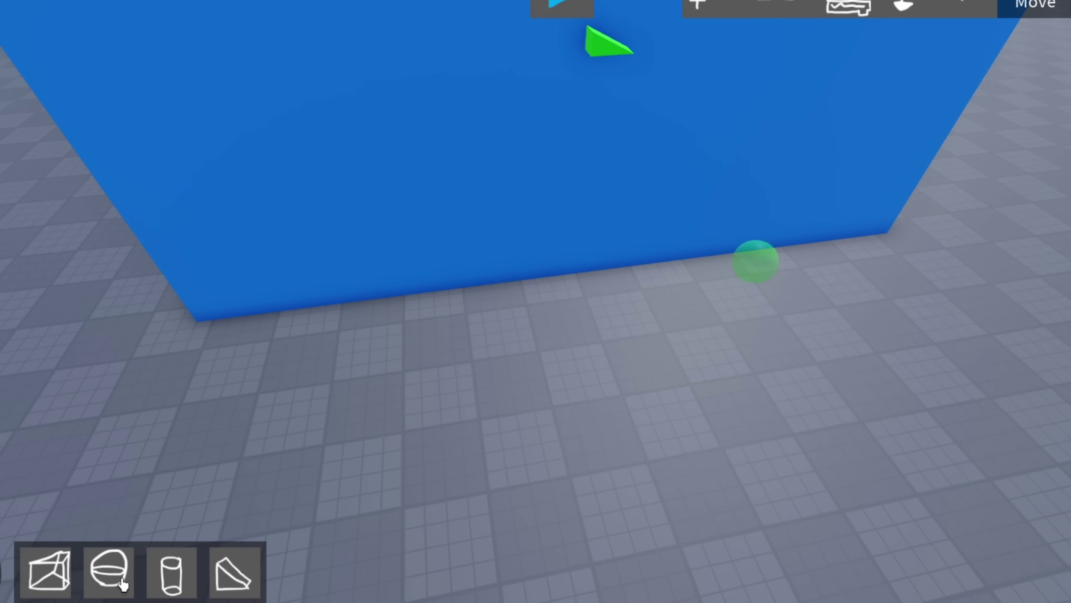
left_click(105, 580)
left_click(590, 314)
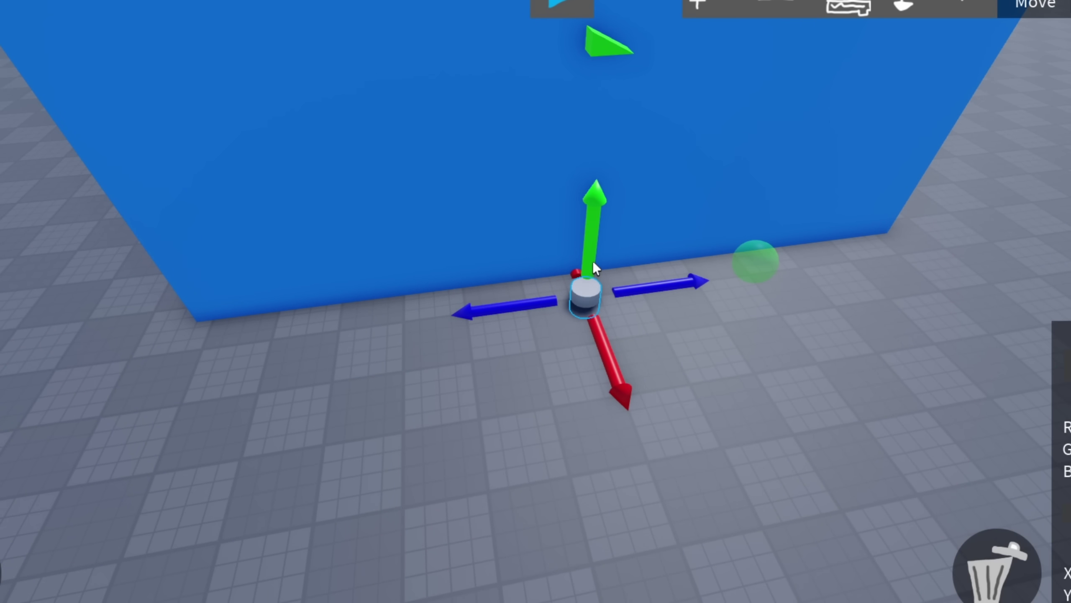
right_click_drag(593, 255, 633, 350)
Rotate the cylinder about 90° onto its side against the wall
key("r")
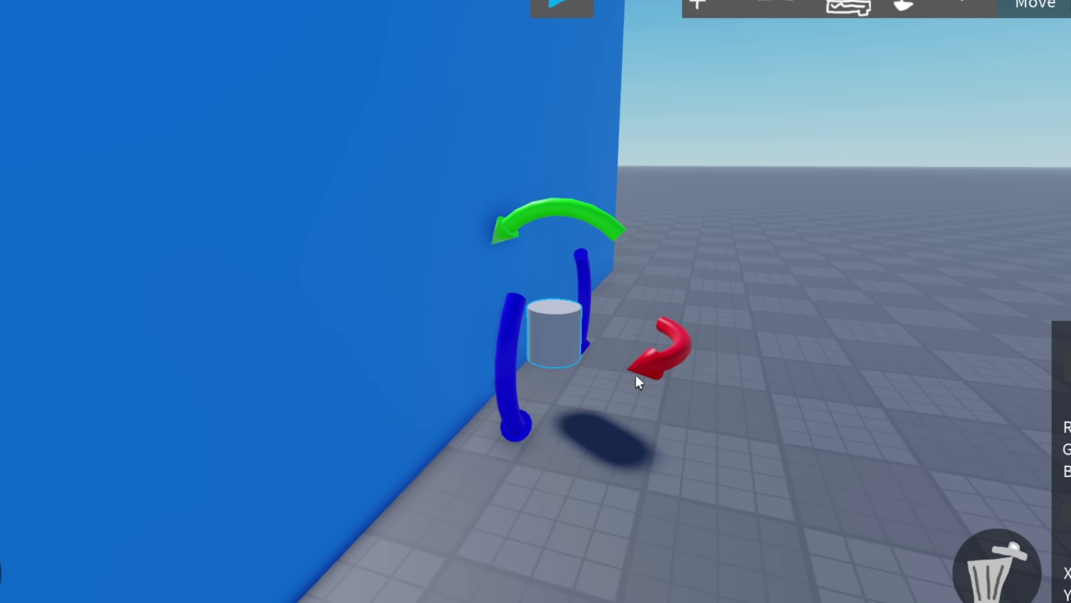
left_click_drag(636, 375, 591, 295)
right_click_drag(590, 296, 590, 321)
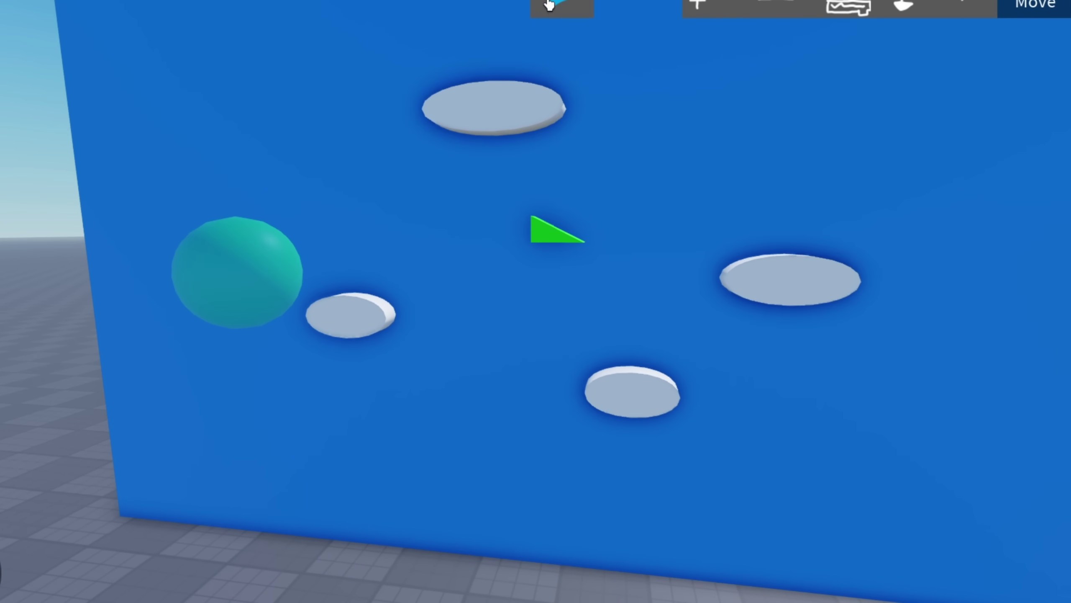
Run a quick test of the level, then stop it
left_click(549, 7)
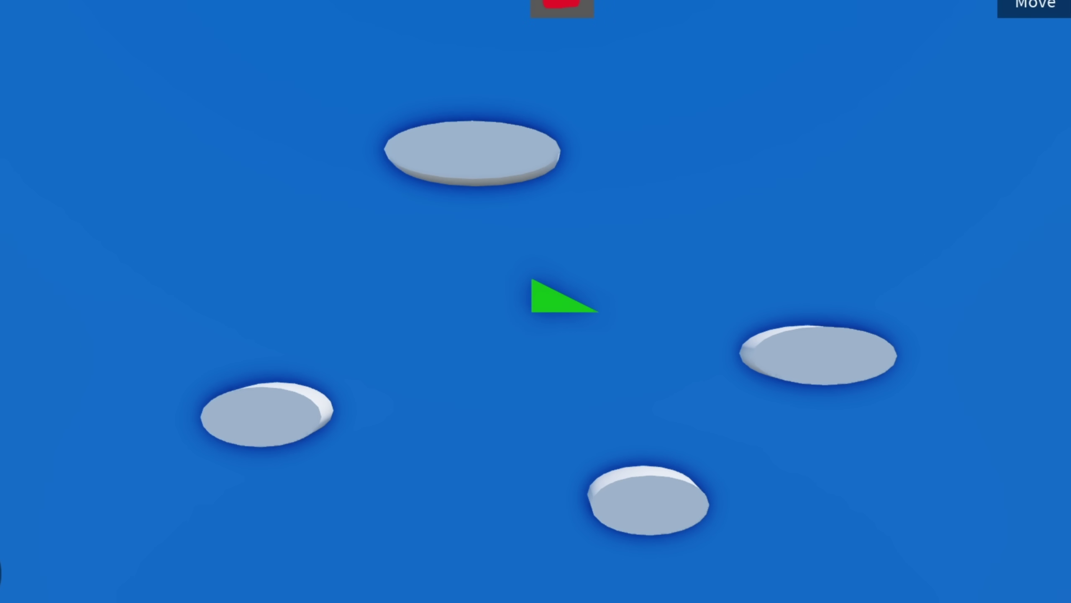
left_click(549, 4)
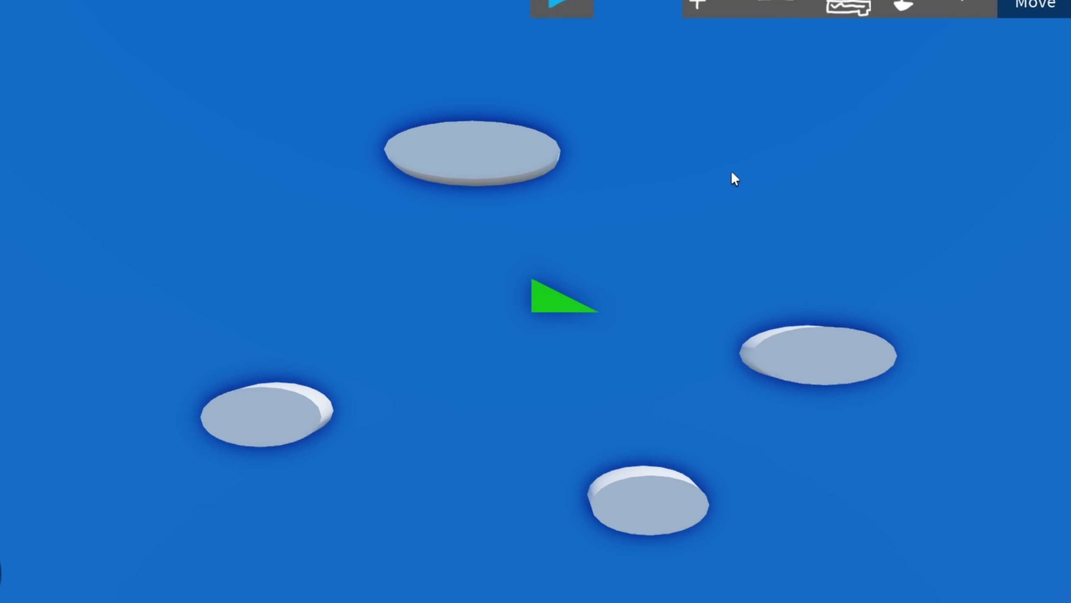
scroll(590, 530, "down", 3)
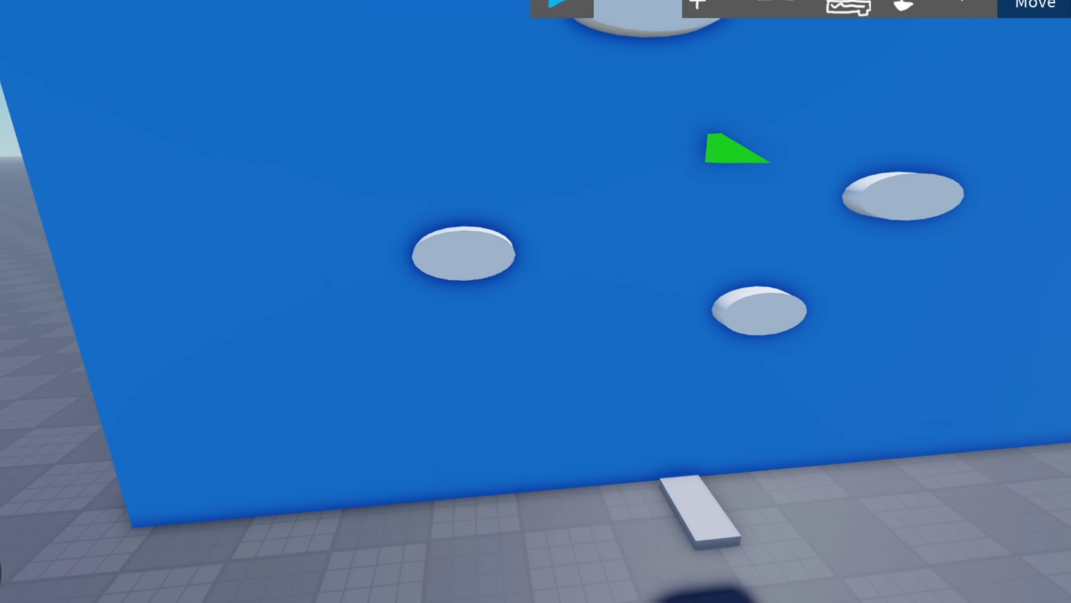
Select the small white block at the base of the wall
scroll(715, 561, "up", 5)
right_click_drag(634, 514, 557, 457)
left_click(713, 555)
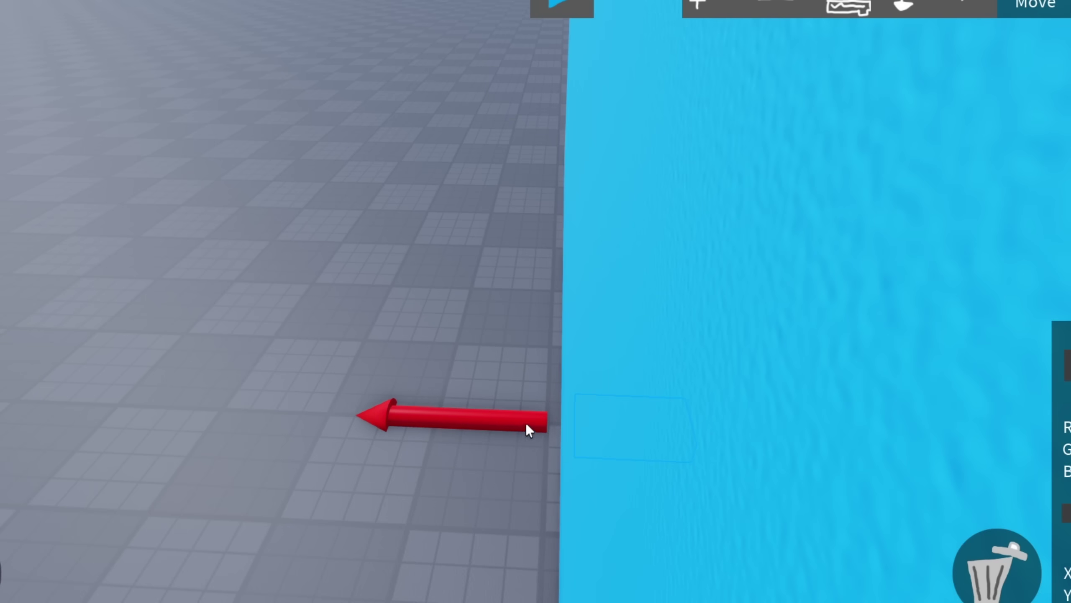
right_click_drag(525, 423, 797, 399)
scroll(813, 410, "up", 2)
scroll(813, 410, "down", 1)
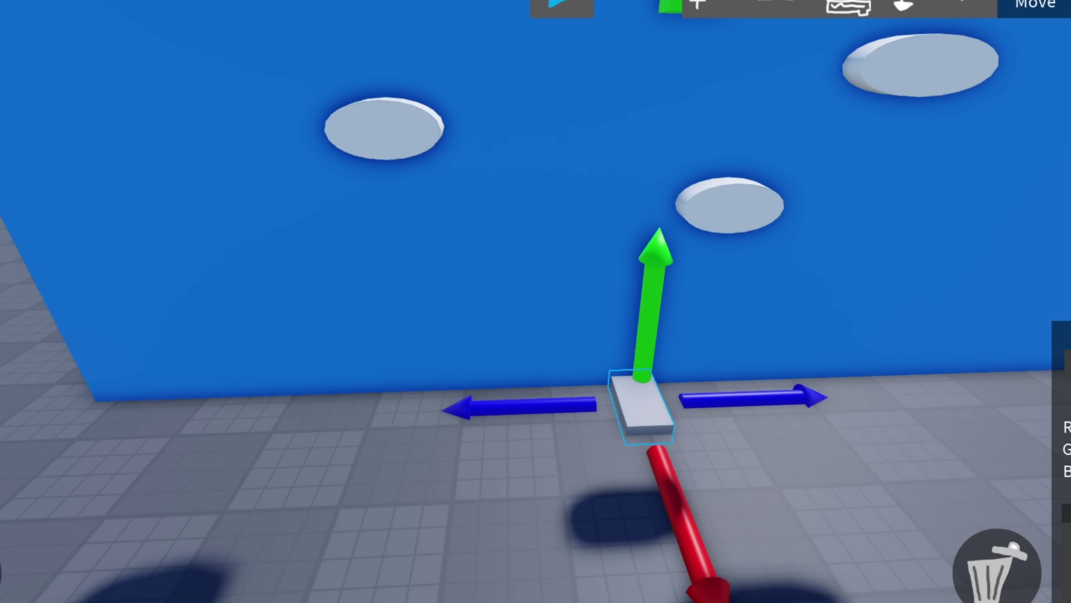
Set the block's Color blue value to 0 and give it Grass material
type("0")
left_click(1033, 440)
type("0")
key("Return")
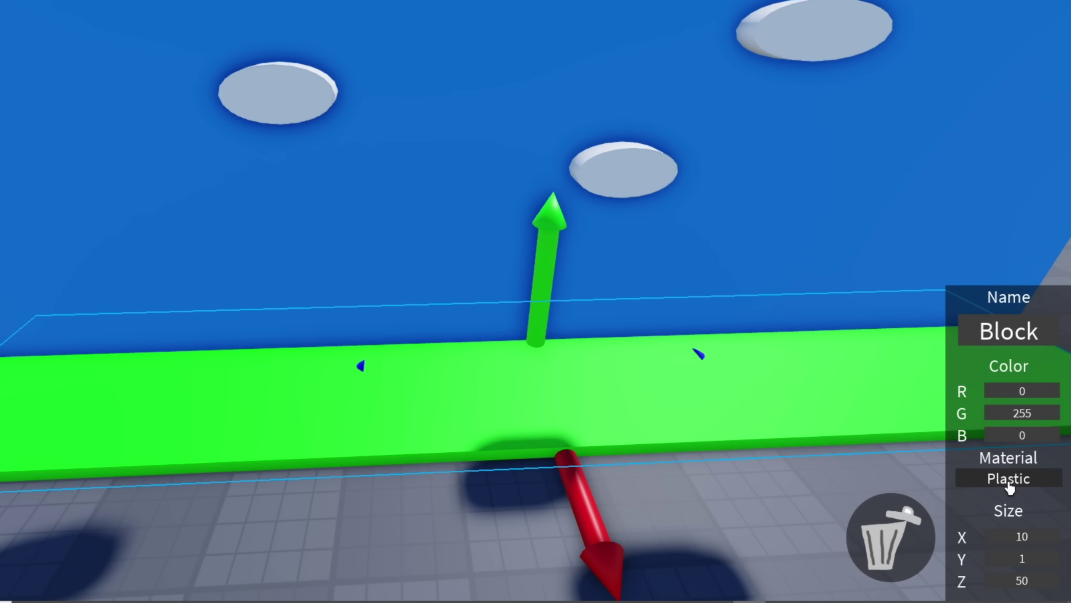
left_click(1009, 485)
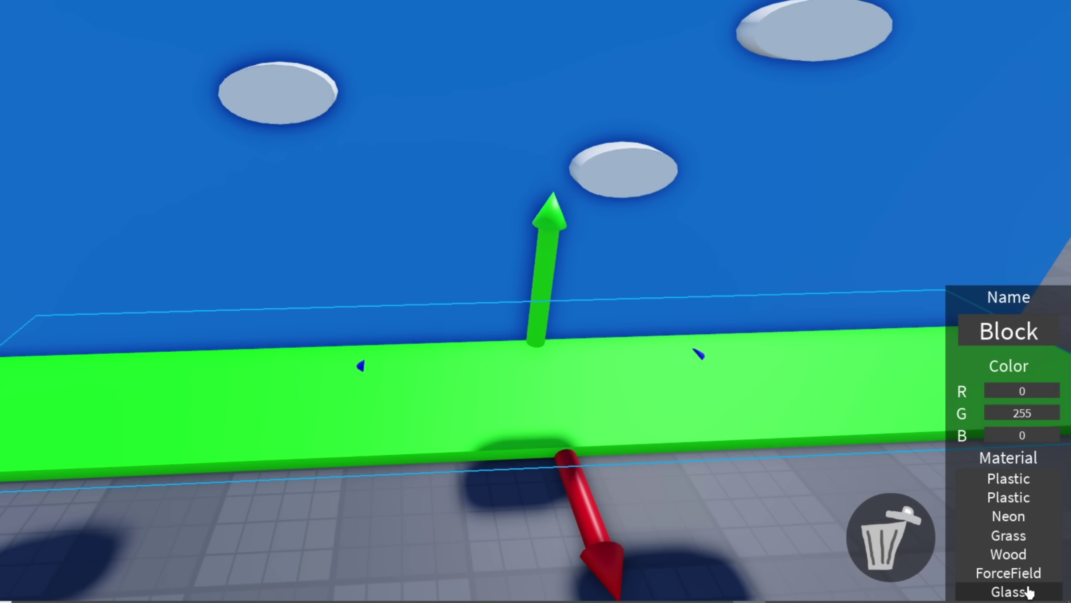
left_click(1009, 535)
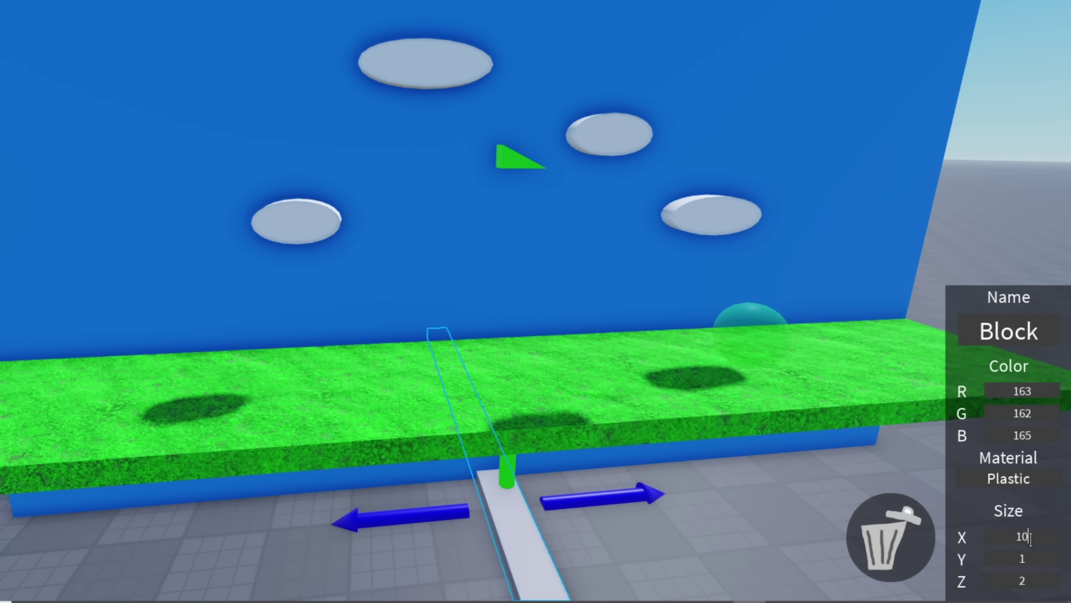
Size the new block 10 by 50 and colour it 0, 0, 255
left_click(1021, 581)
key("Return")
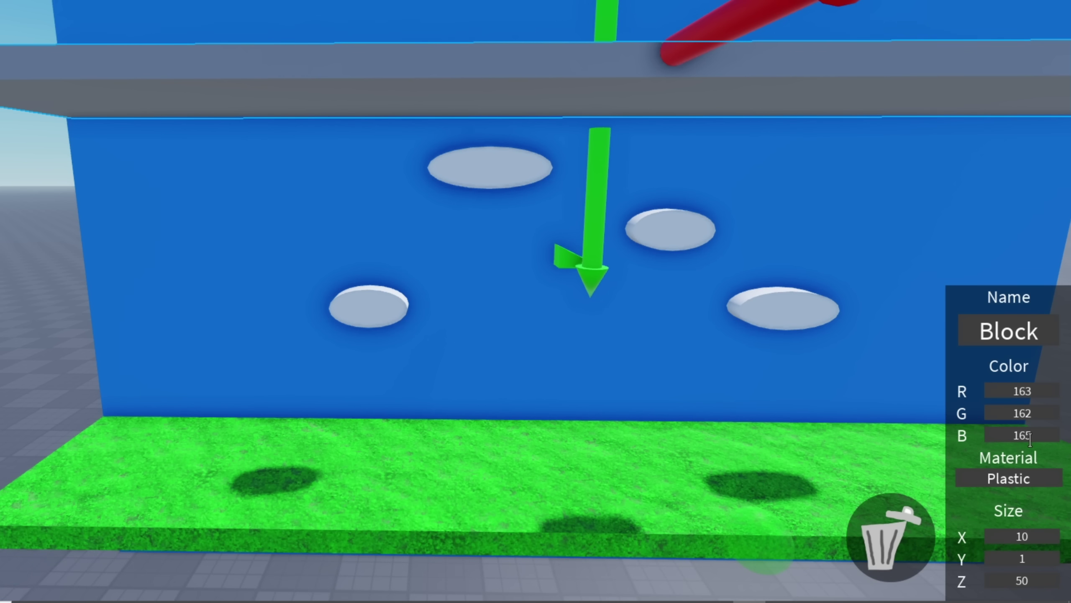
left_click(1025, 427)
type("255")
key("Return")
key("Return")
left_click(1037, 395)
type("0")
key("Return")
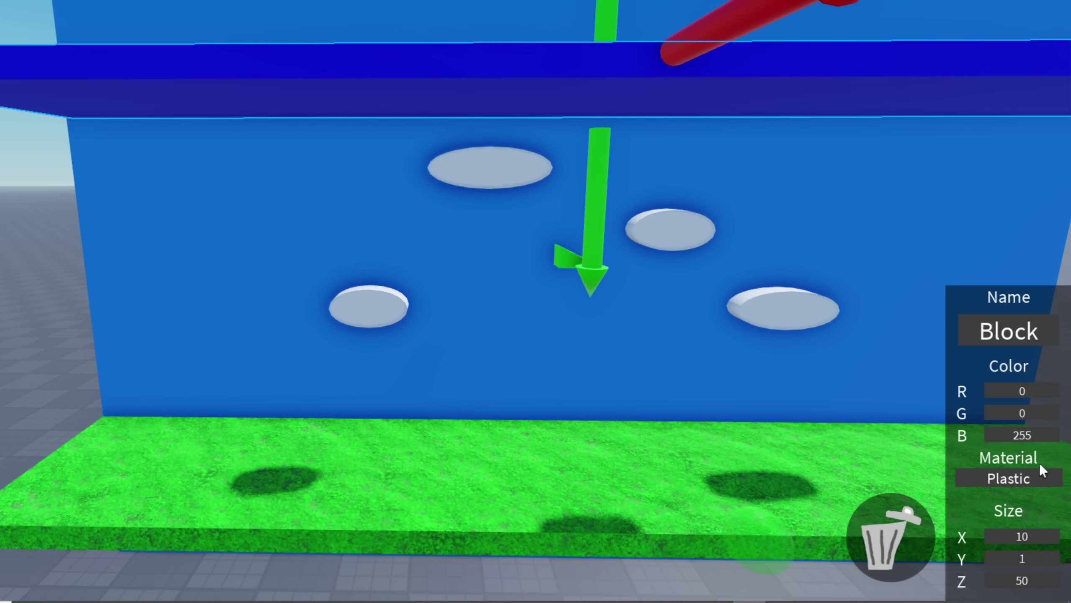
Give the blue bar Neon material and deselect it
left_click(1039, 479)
left_click(1016, 516)
right_click_drag(717, 380, 689, 376)
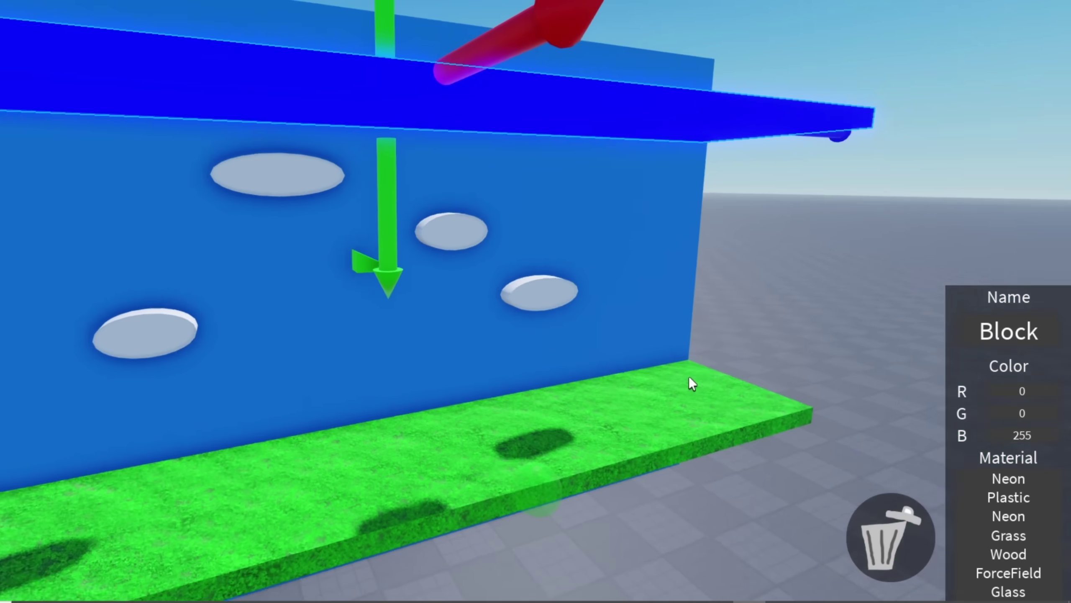
left_click(689, 375)
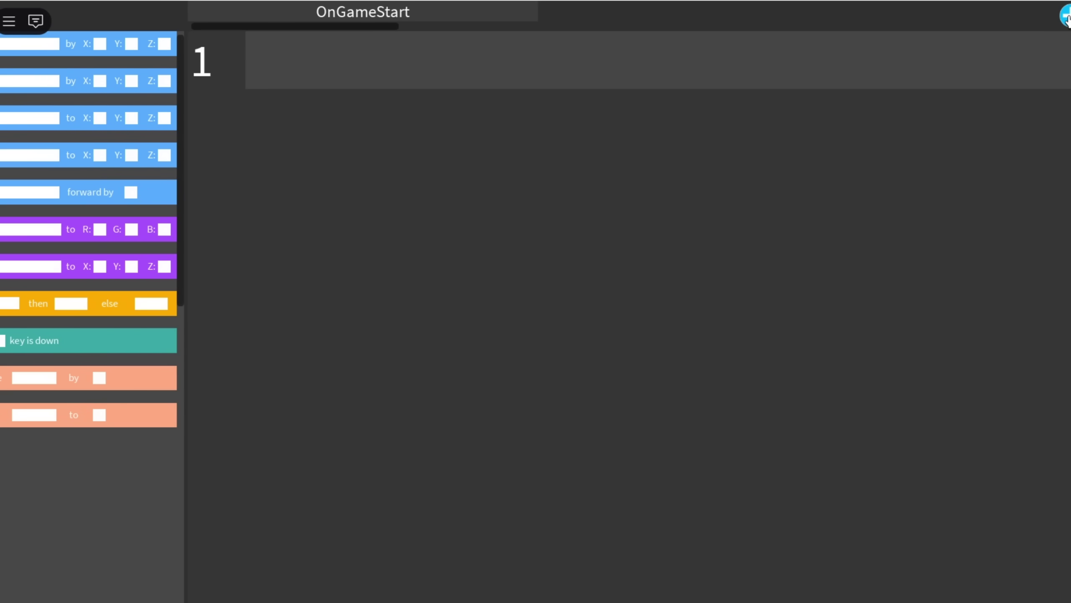
Create an OnNewFrame thread, trying and then removing an if/key-down block
left_click(1066, 17)
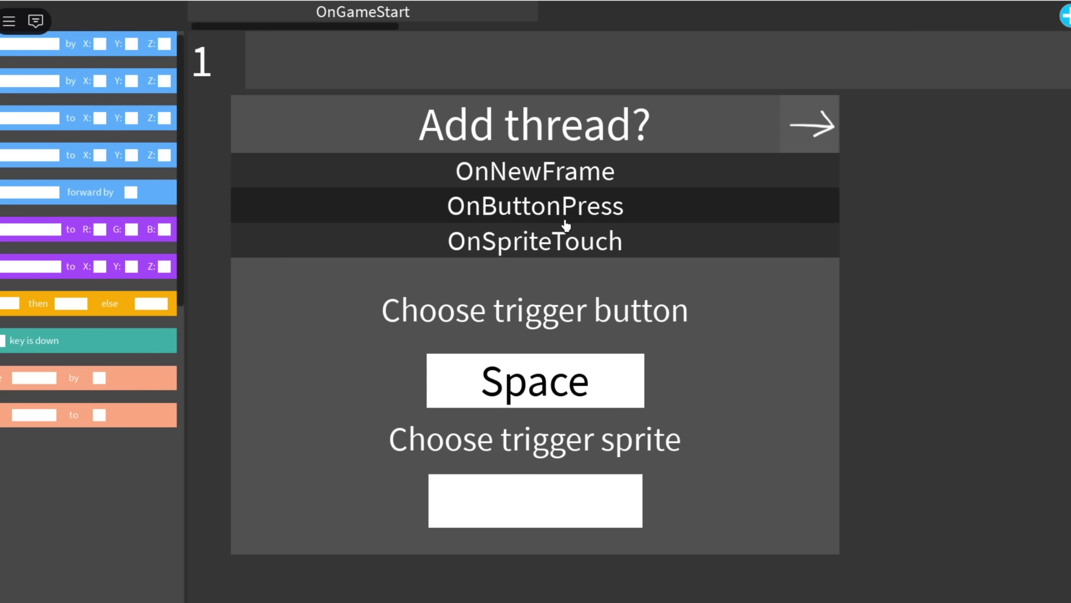
left_click(552, 173)
left_click(813, 125)
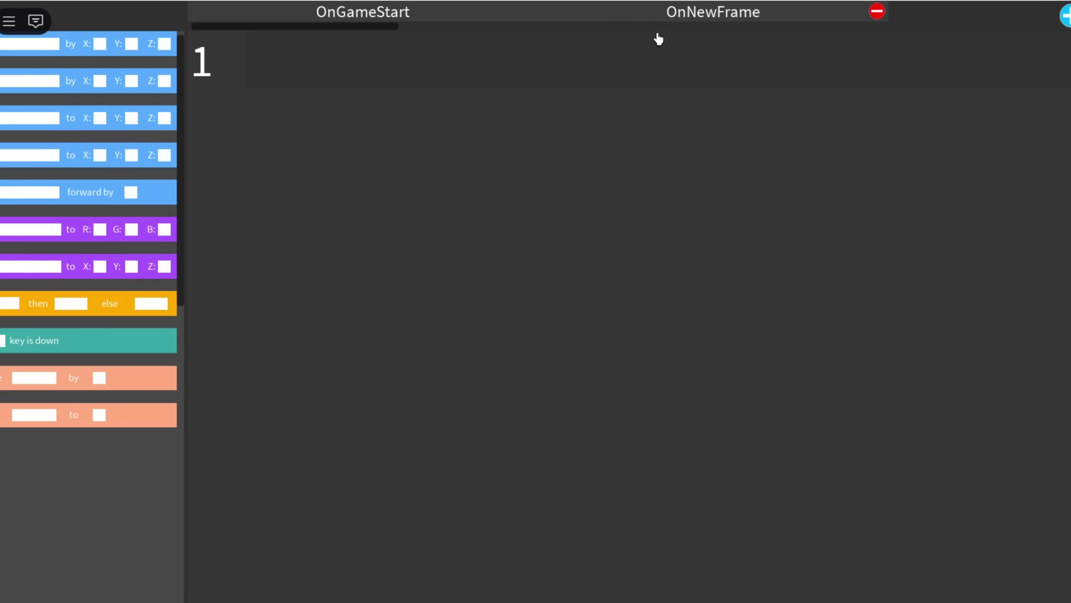
left_click(101, 303)
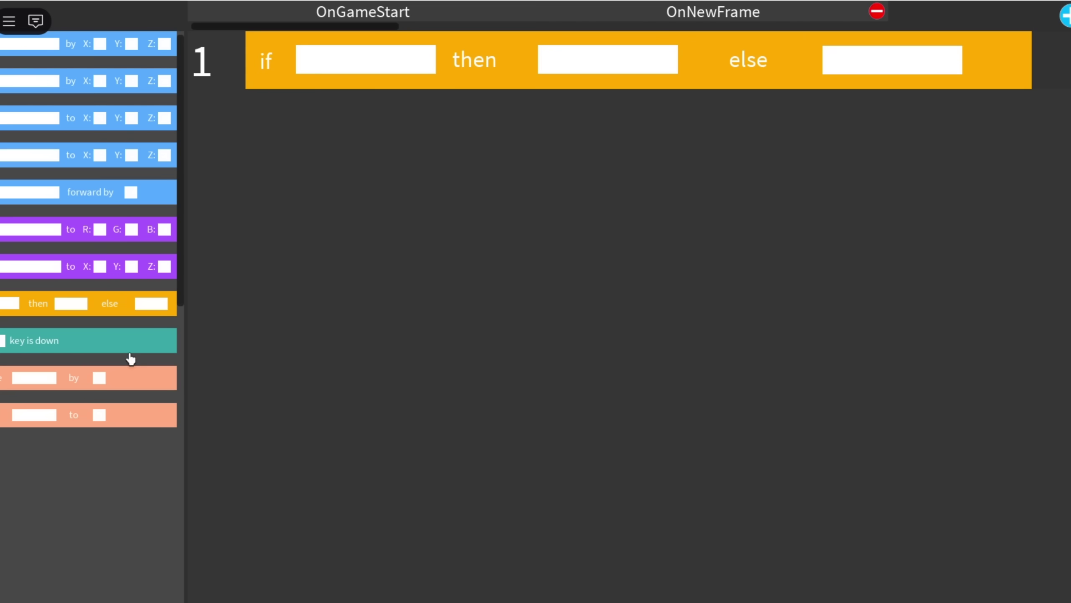
left_click(131, 340)
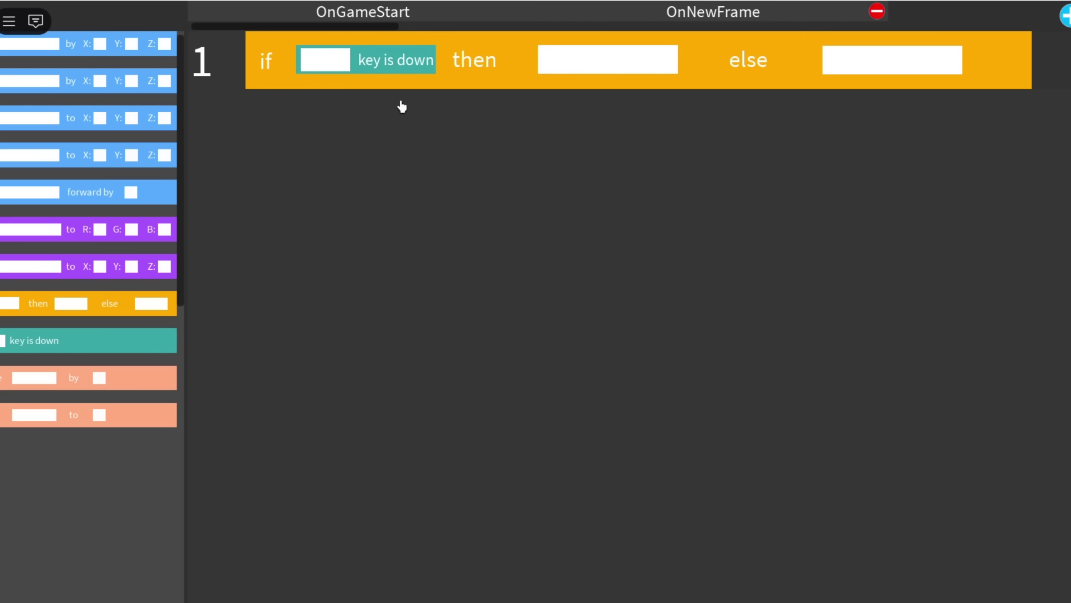
left_click(316, 72)
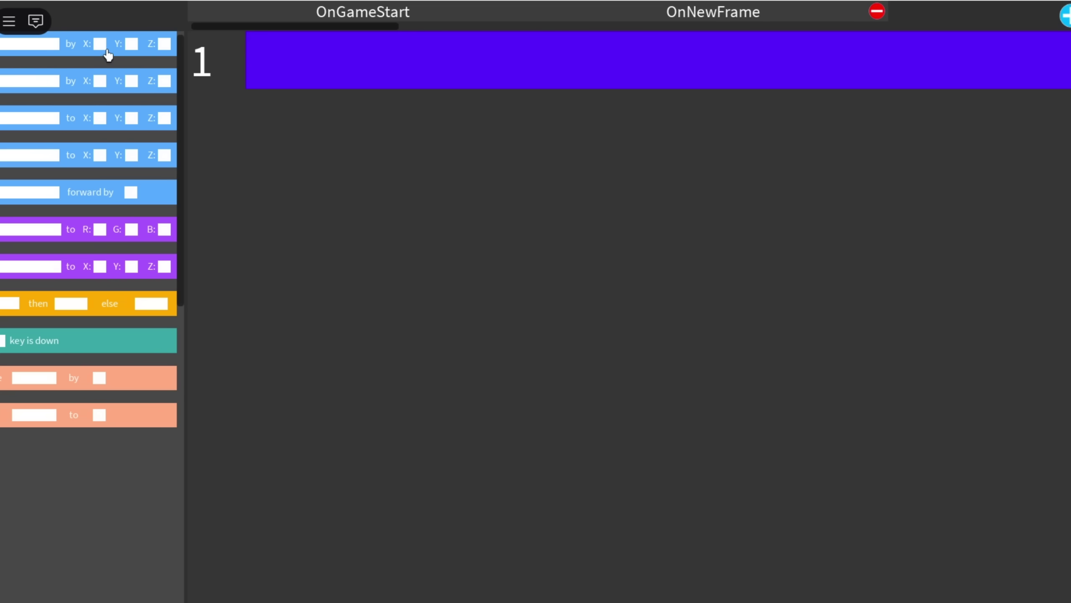
Add a Move player by Y 2 block and a Rotate-to 45 block
left_click(105, 49)
left_click(406, 64)
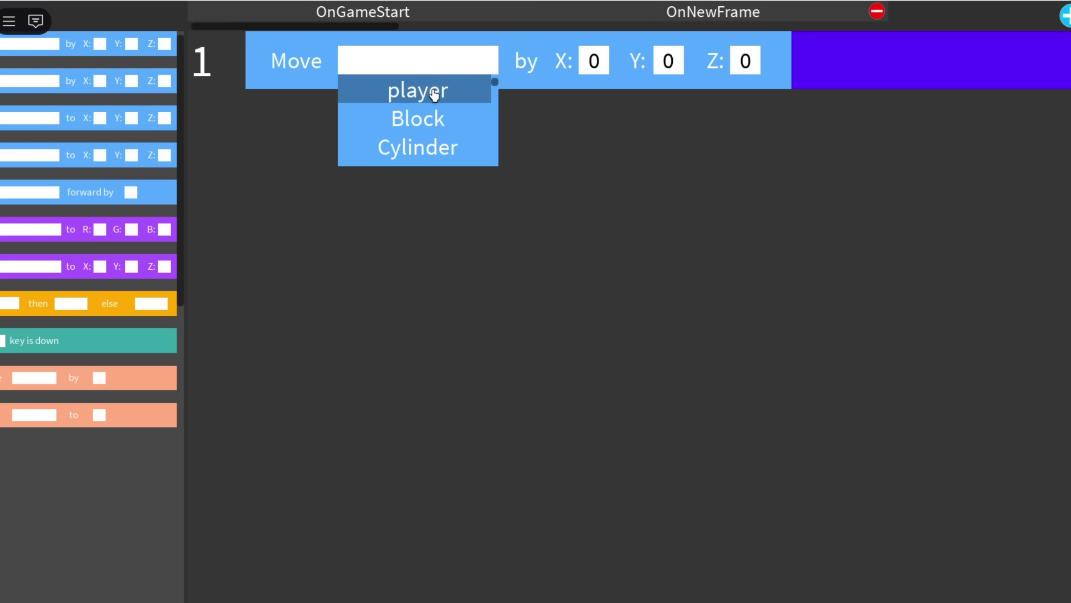
left_click(462, 91)
left_click(669, 60)
type("2")
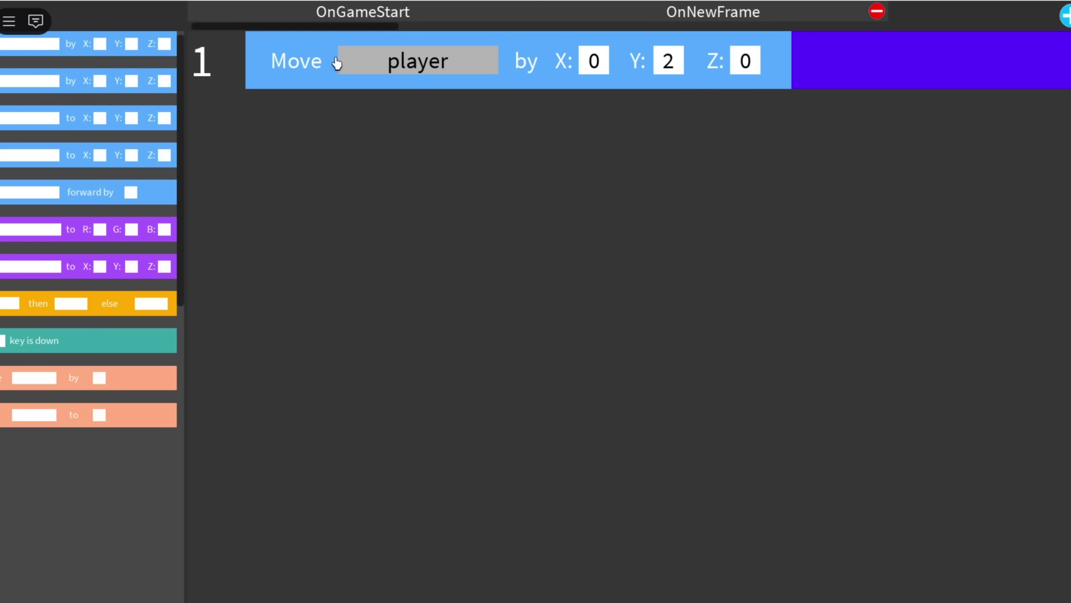
left_click(231, 64)
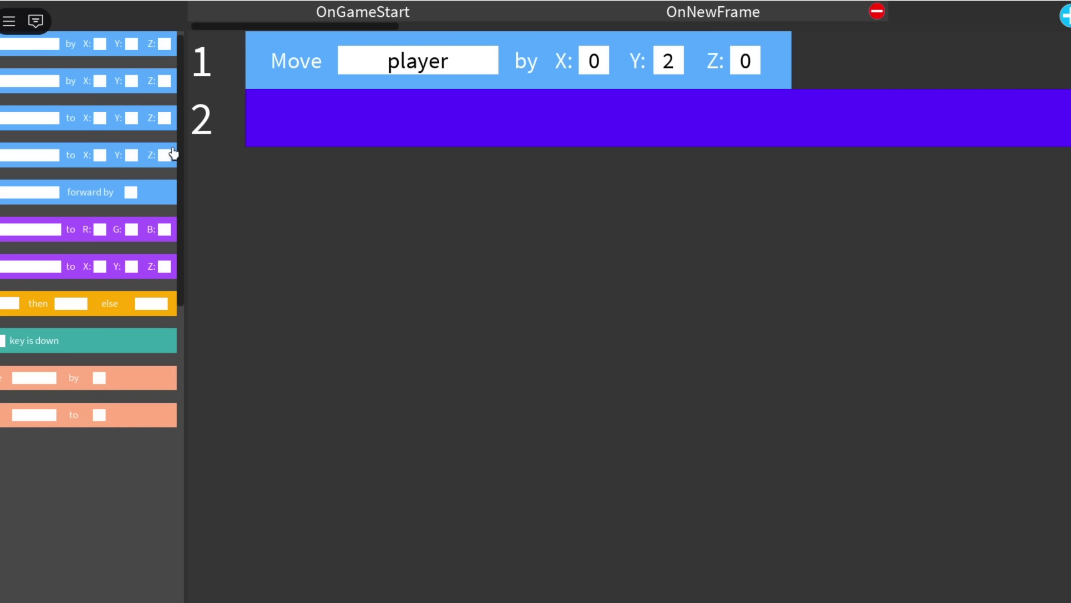
left_click(126, 155)
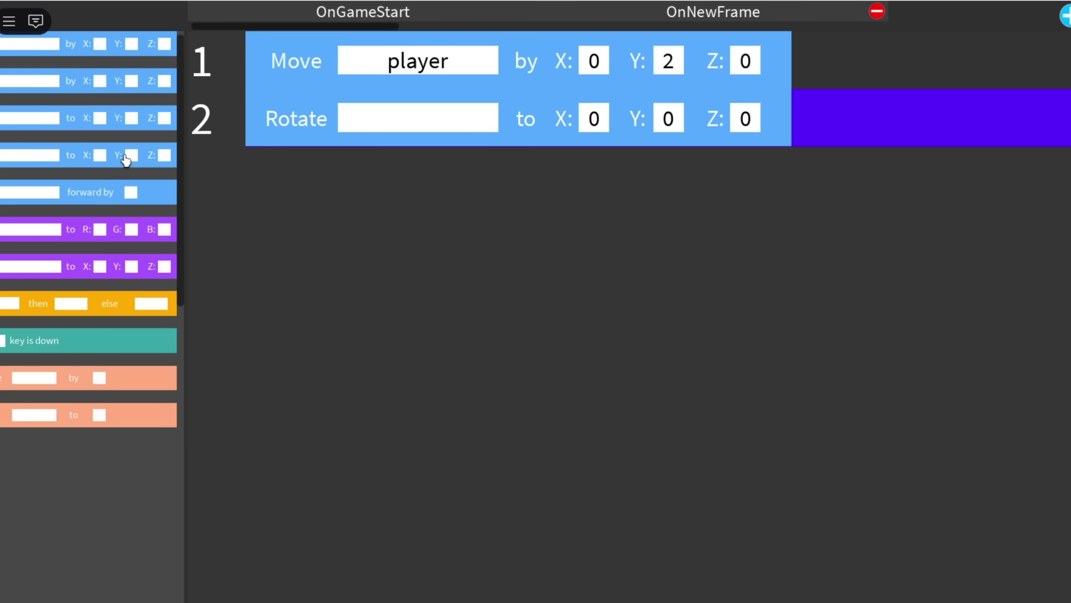
type("45")
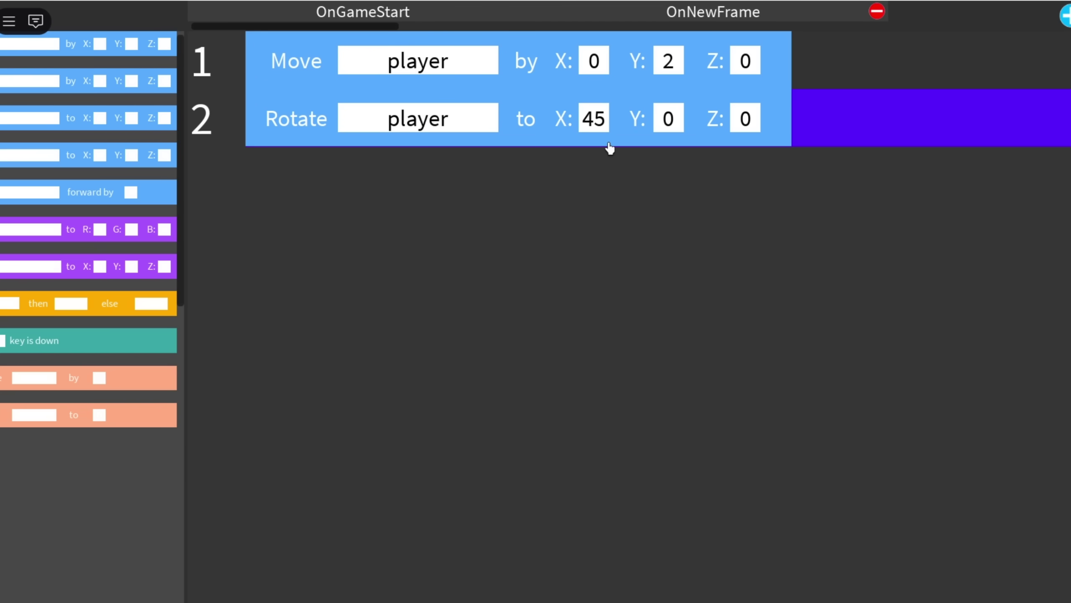
Rebuild the thread as Move player by Y -2 plus a Rotate block on line 2
left_click(109, 54)
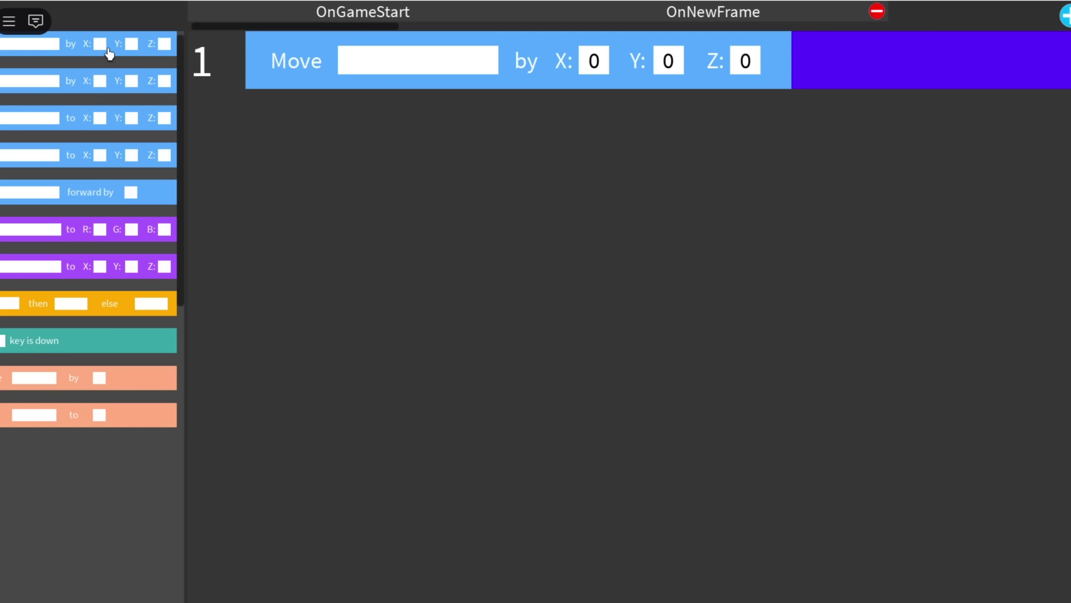
left_click(229, 64)
left_click(439, 69)
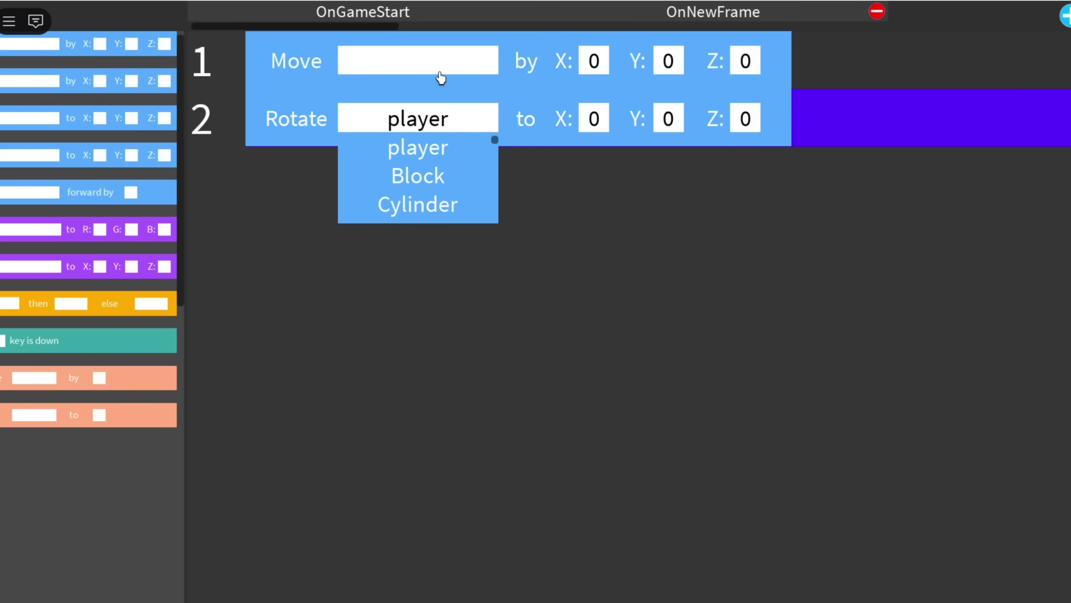
left_click(441, 90)
left_click(675, 60)
key("BackSpace")
type("-2")
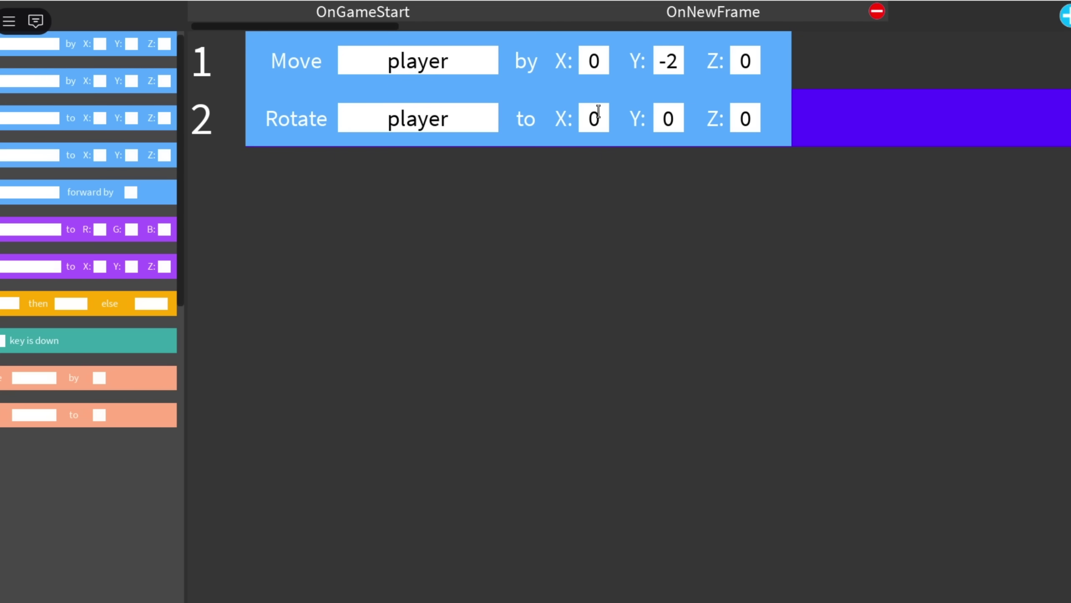
left_click(598, 112)
Set the rotation X angle to -45, close the script editor, and start a test run
type("-45")
left_click(1063, 16)
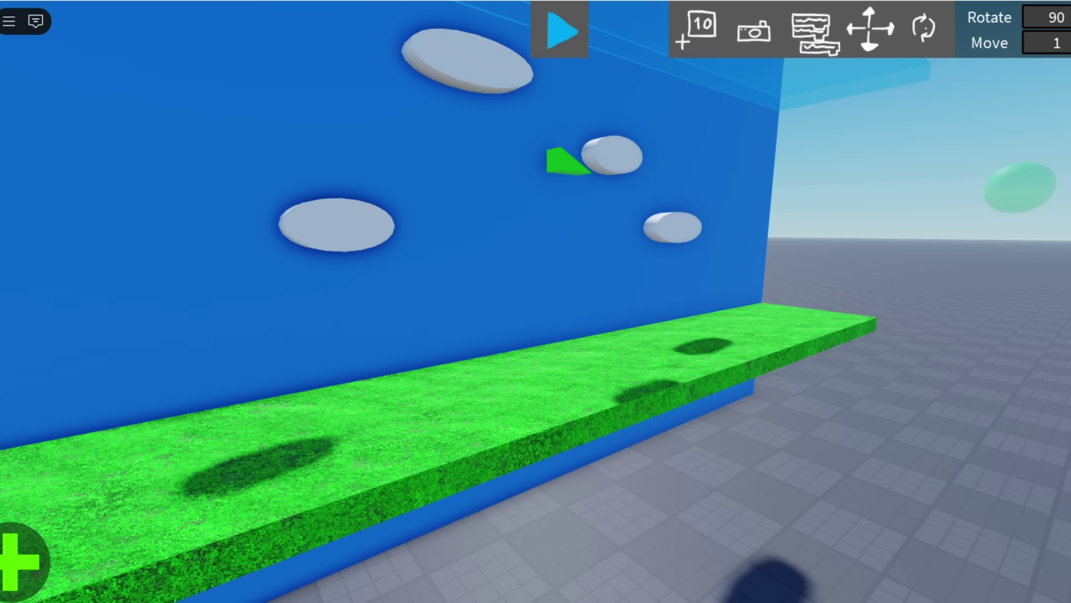
left_click(566, 32)
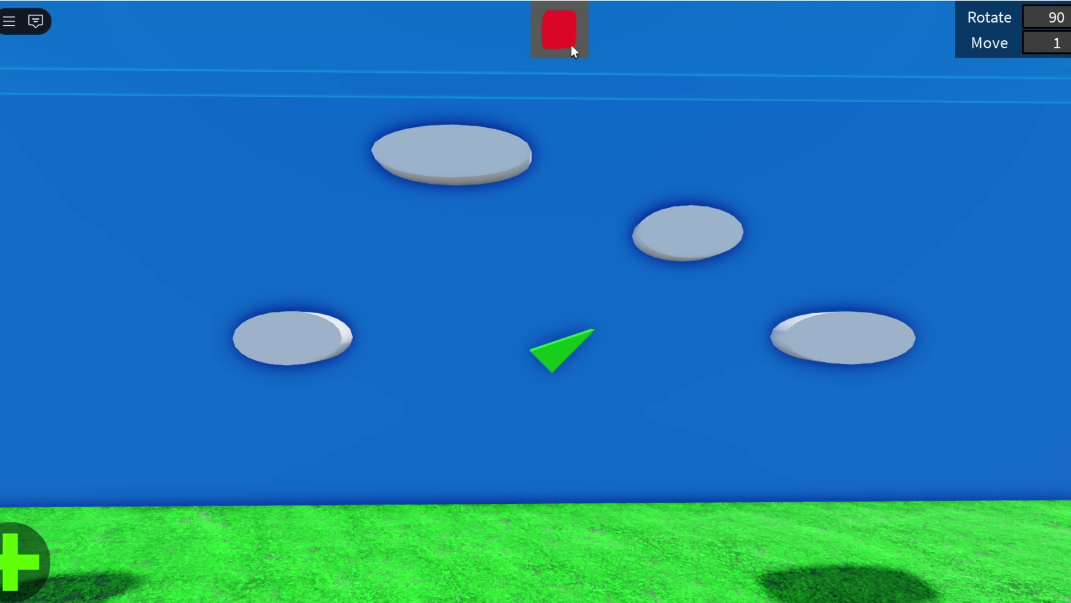
Stop the test run and name the grass platform ground1
left_click(559, 30)
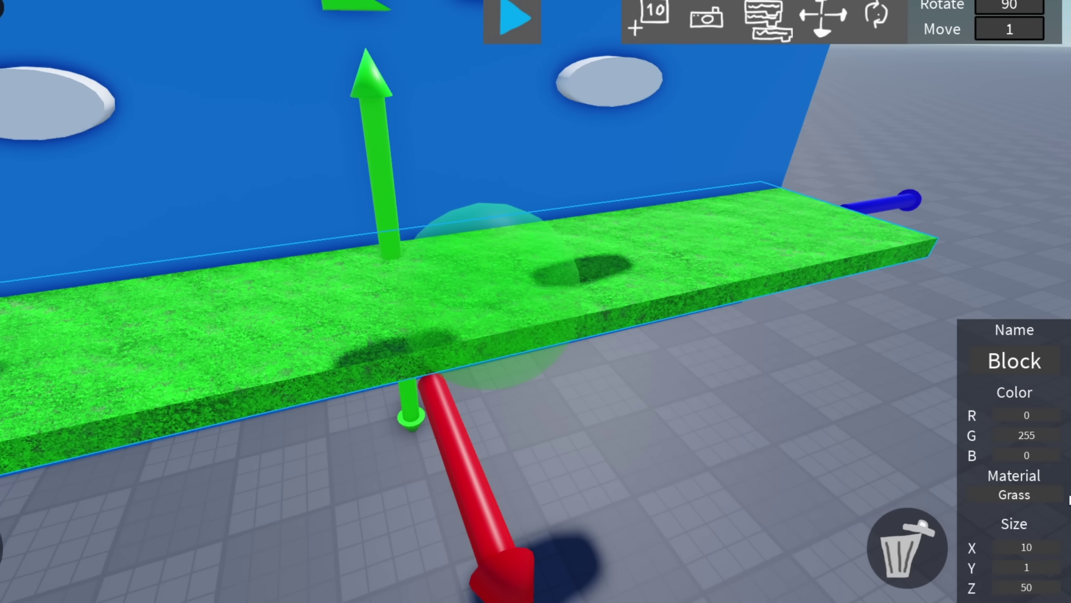
left_click(1042, 361)
type("ground1")
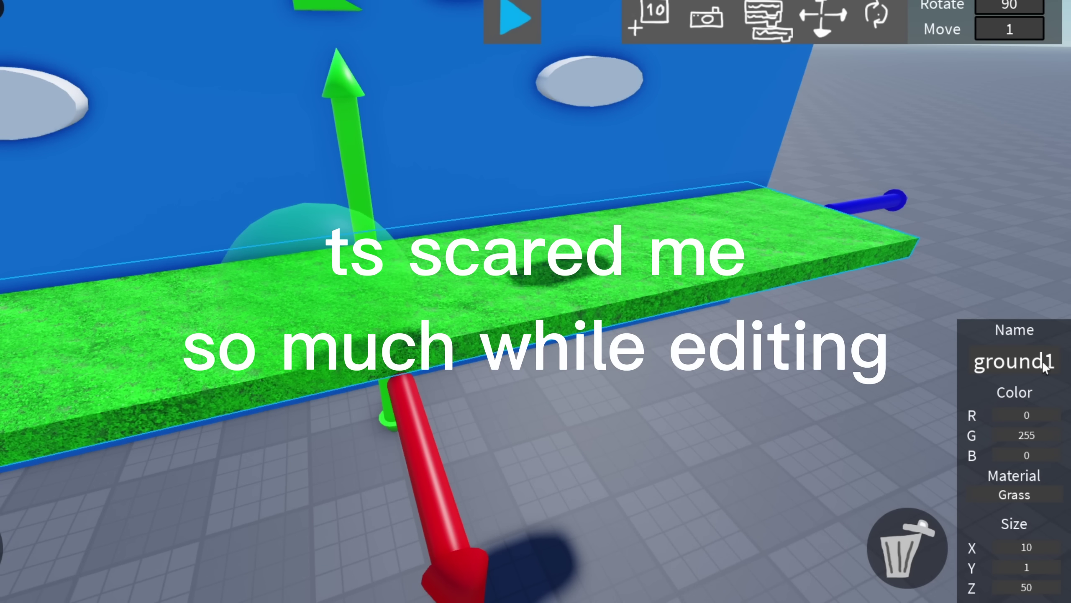
Rename the ForceField block to ground2
left_click(978, 199)
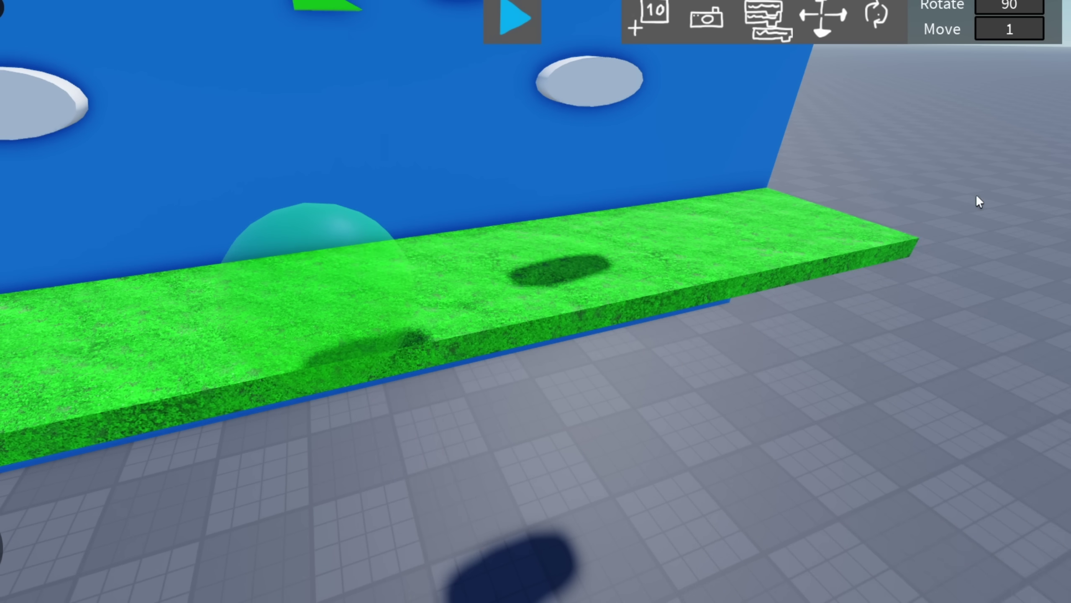
right_click_drag(978, 199, 978, 199)
left_click(713, 108)
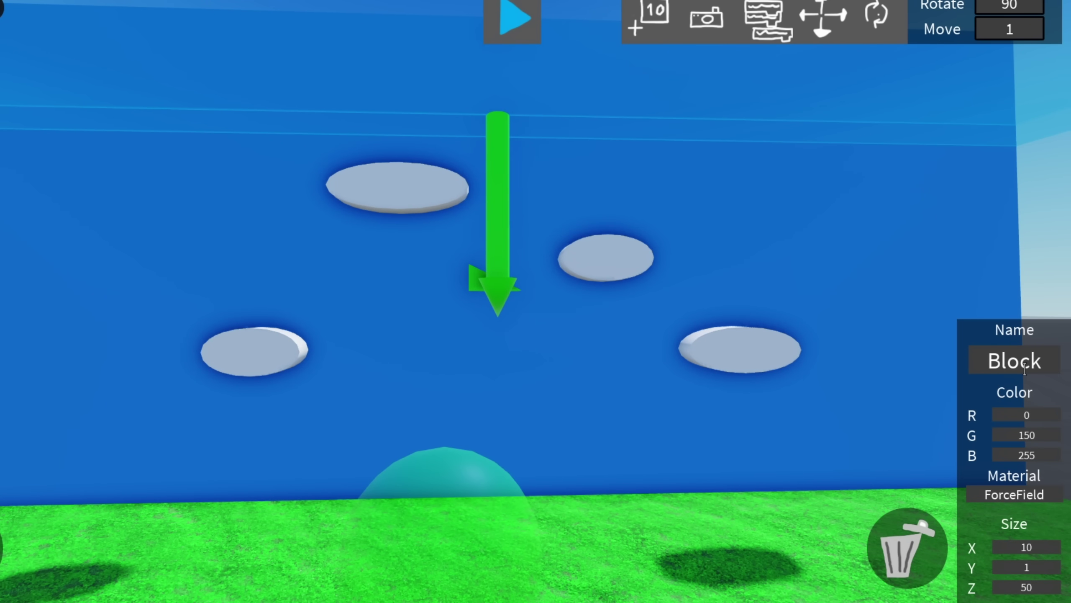
left_click(1025, 368)
type("grou")
type("d")
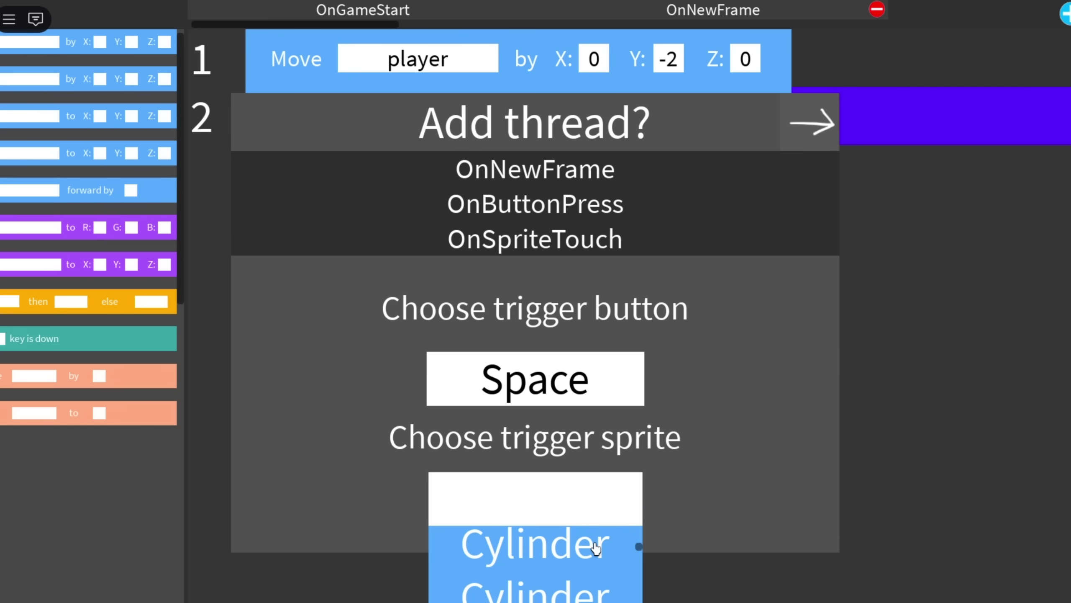
Create a ground1 touch thread with a Move player to 0, 18, 0 block
left_click(597, 550)
left_click(841, 14)
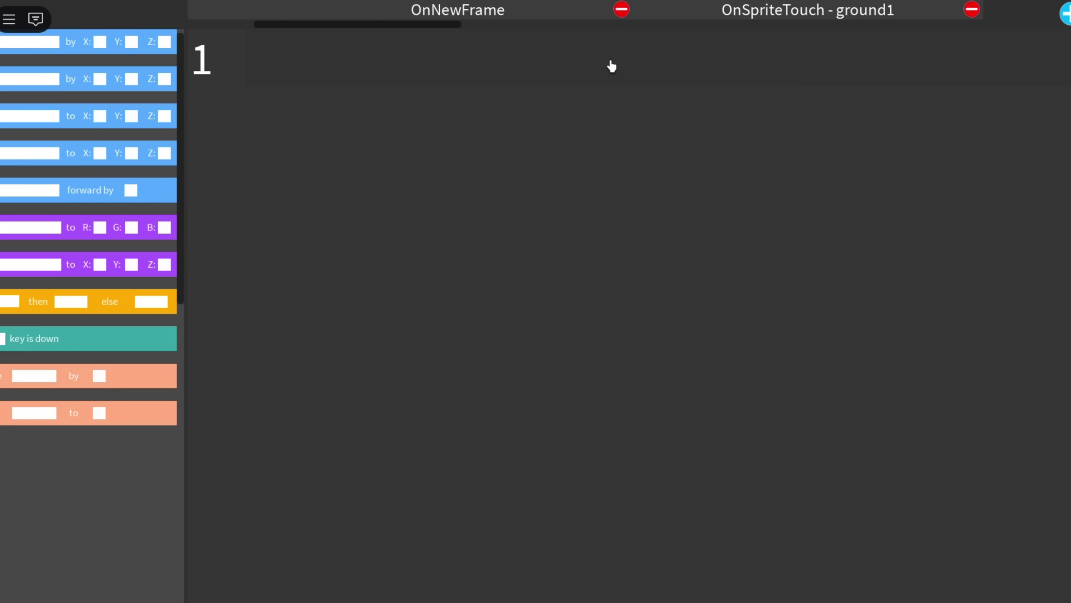
left_click(236, 58)
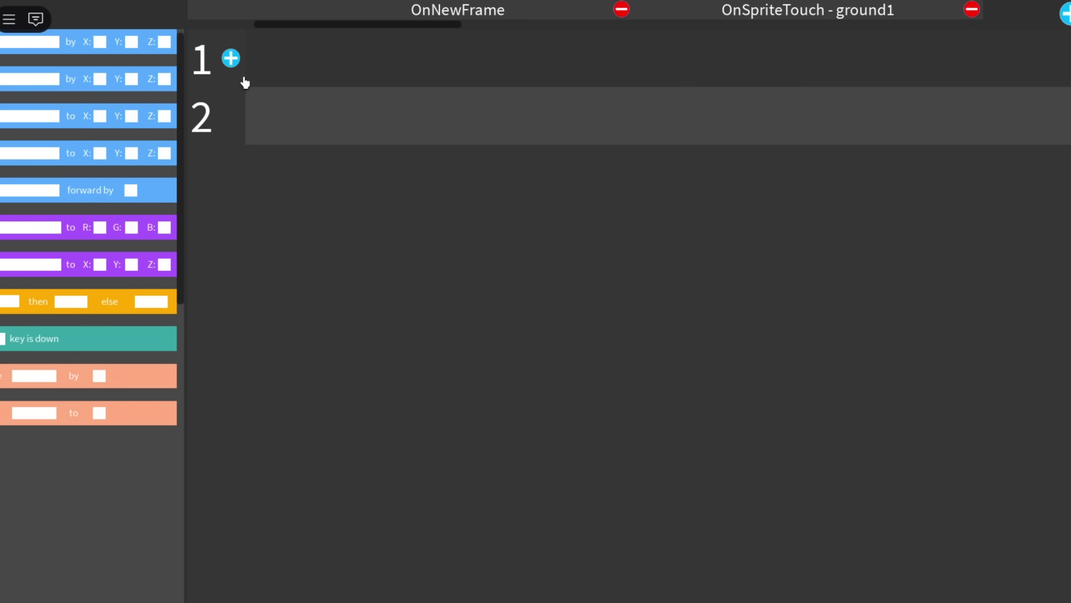
left_click(1057, 128)
left_click(103, 120)
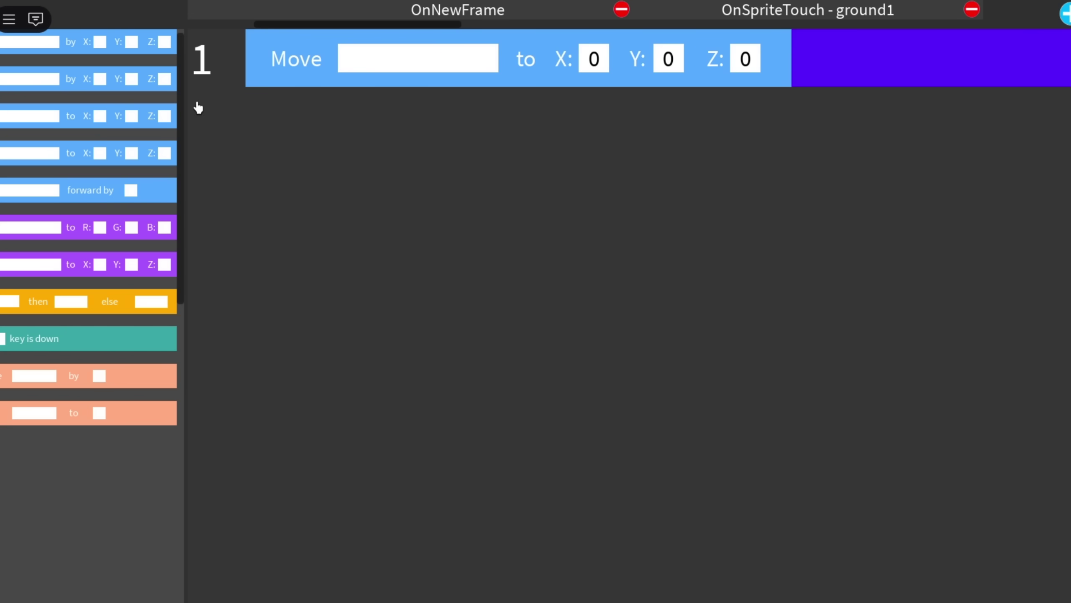
left_click(421, 74)
left_click(450, 89)
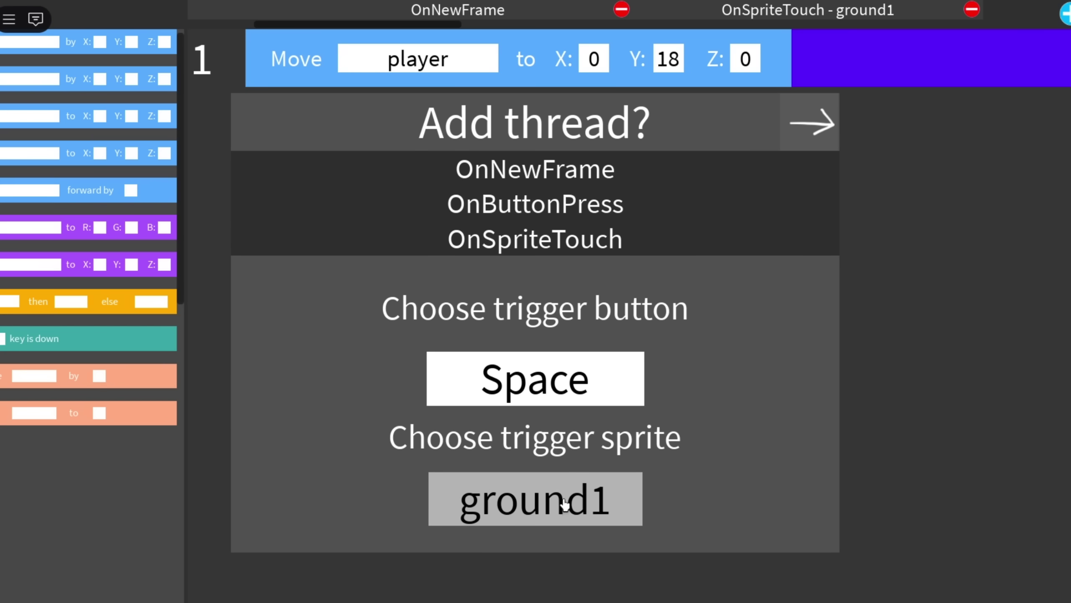
Choose ground2 as another thread's trigger sprite, then stop the test run
left_click(580, 516)
scroll(598, 553, "down", 2)
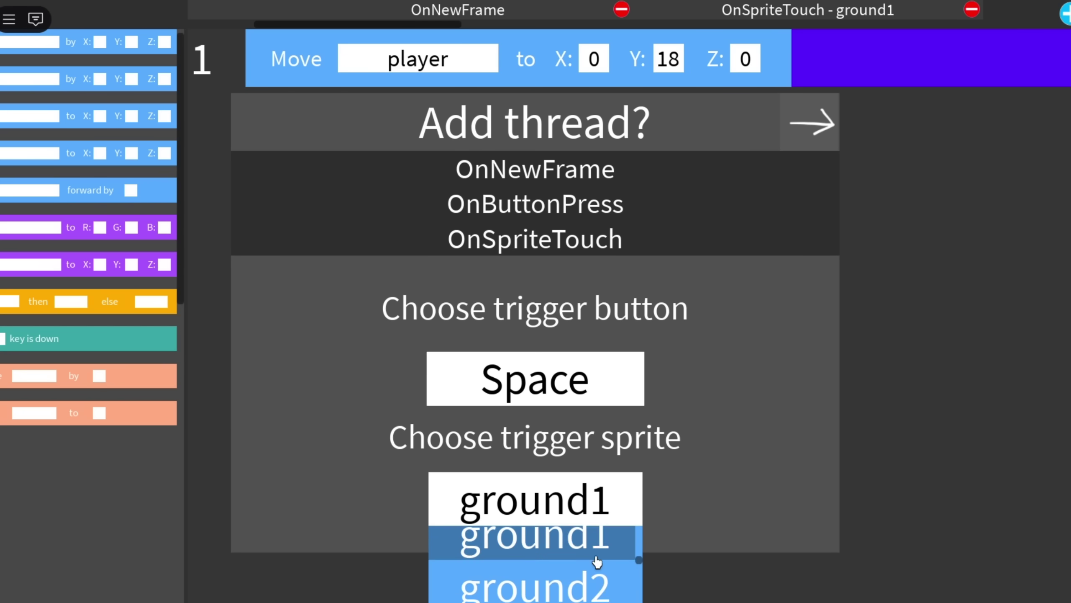
left_click(597, 585)
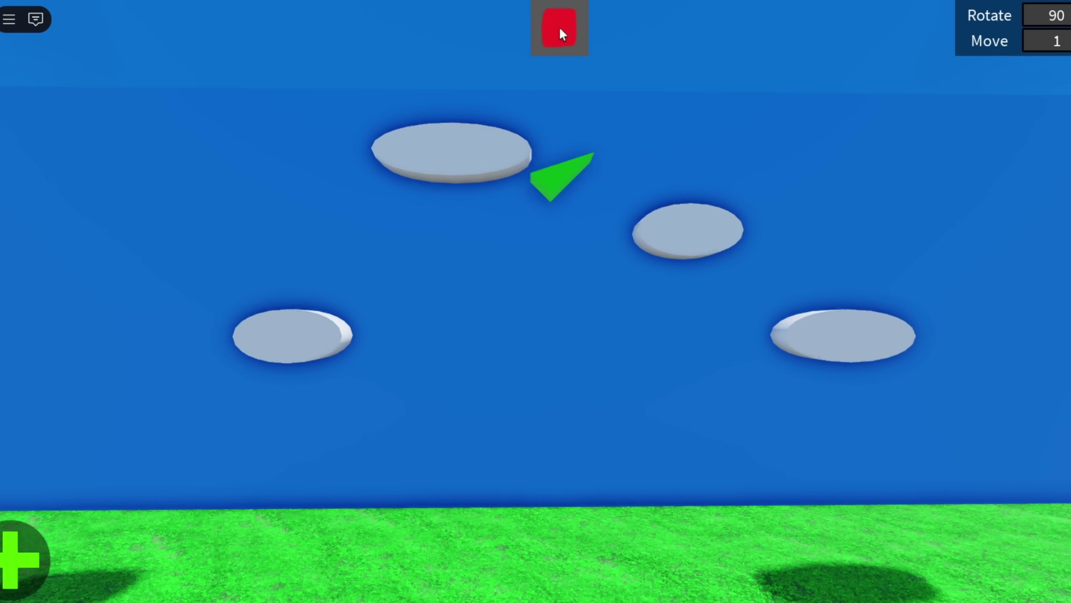
left_click(559, 27)
right_click_drag(869, 245, 469, 504)
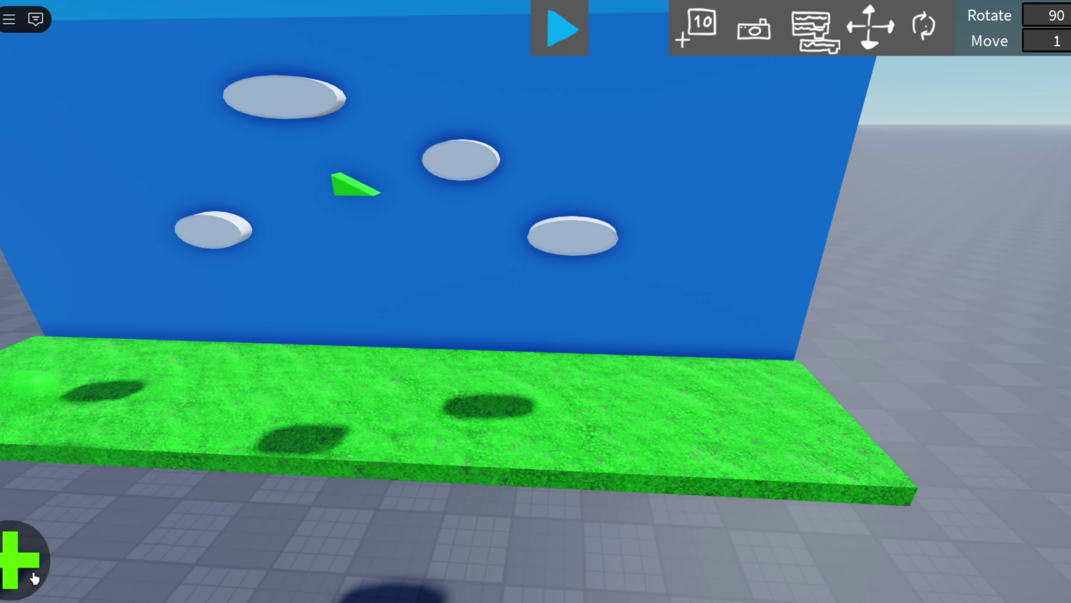
Add a sphere as a glowing yellow coin on the wall and reselect it
left_click(32, 576)
left_click(148, 557)
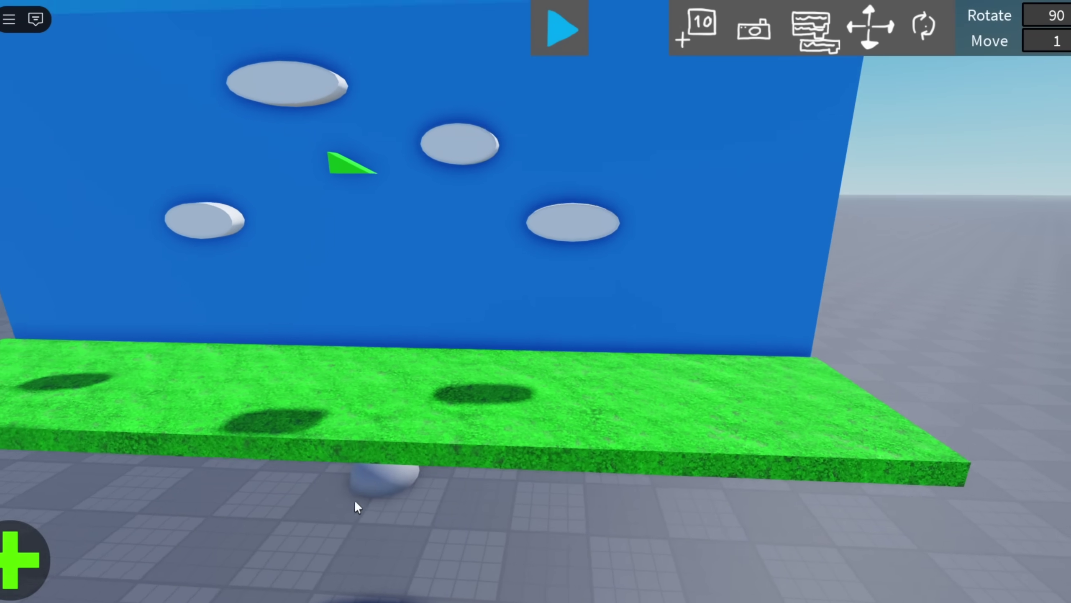
left_click(354, 507)
left_click(772, 515)
right_click_drag(772, 515, 625, 438)
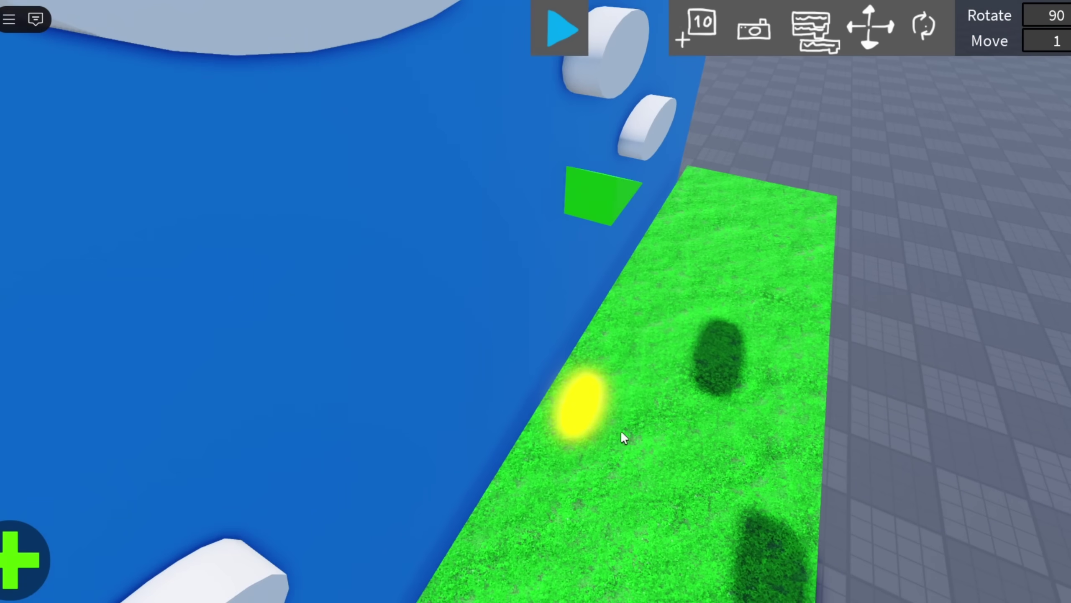
left_click(574, 396)
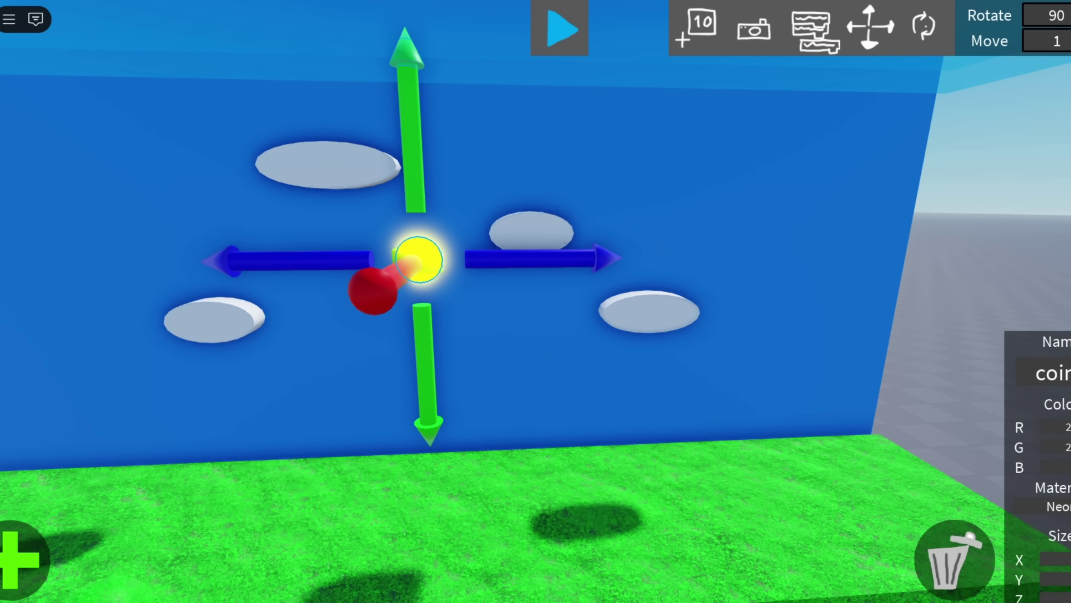
Slide the coin right along the wall and pull it forward toward the front
left_click_drag(585, 256, 679, 258)
right_click_drag(593, 252, 645, 251)
left_click_drag(645, 251, 612, 432)
left_click(784, 295)
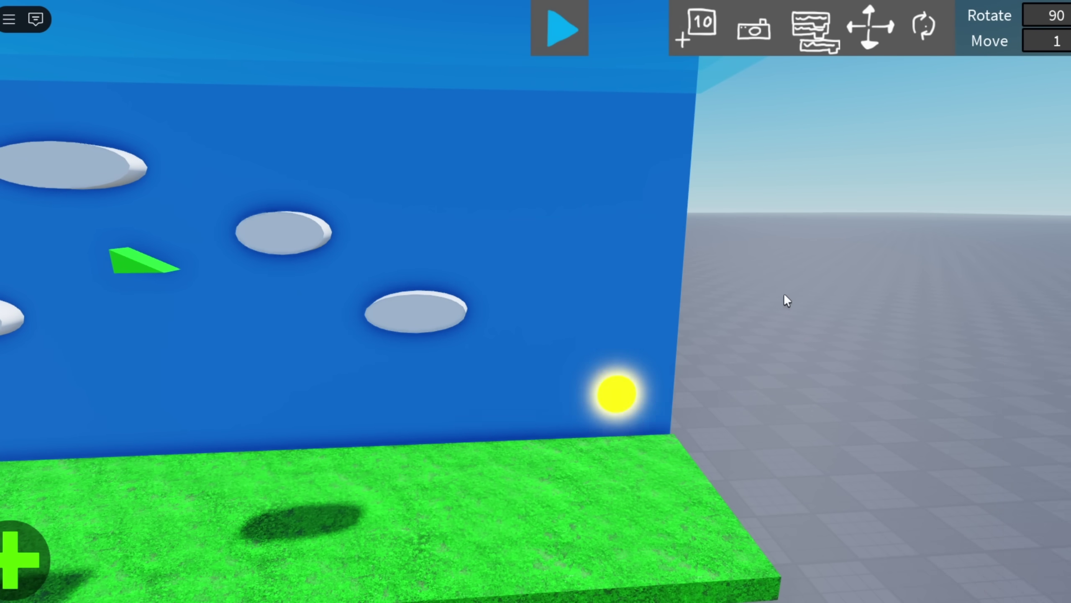
right_click_drag(791, 313, 411, 377)
Lift another sphere above the platform and move it right past the wall's end
left_click(426, 352)
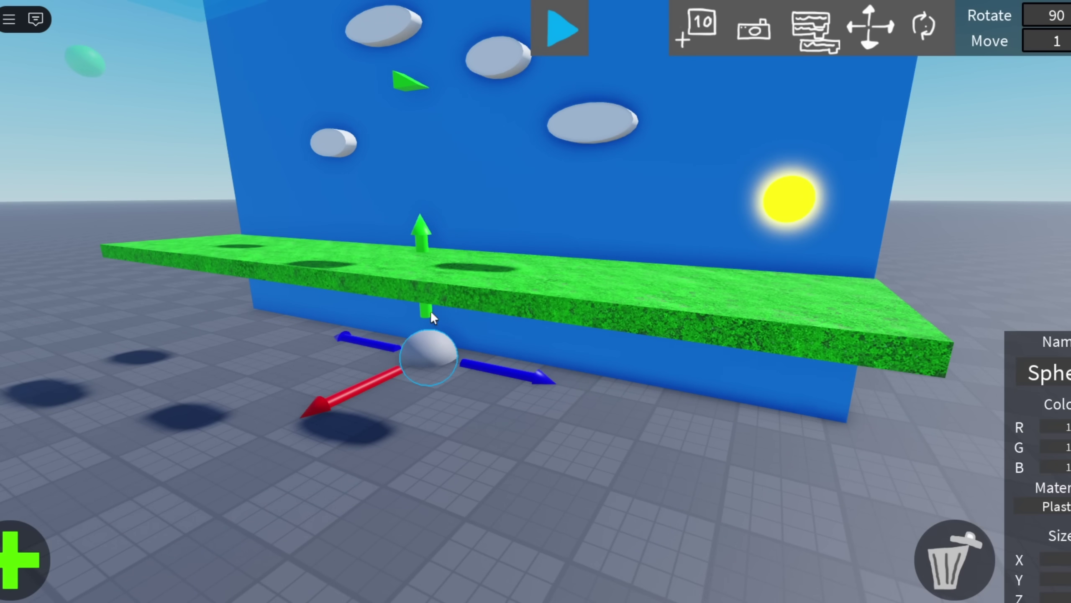
left_click_drag(423, 238, 418, 173)
scroll(418, 171, "up", 3)
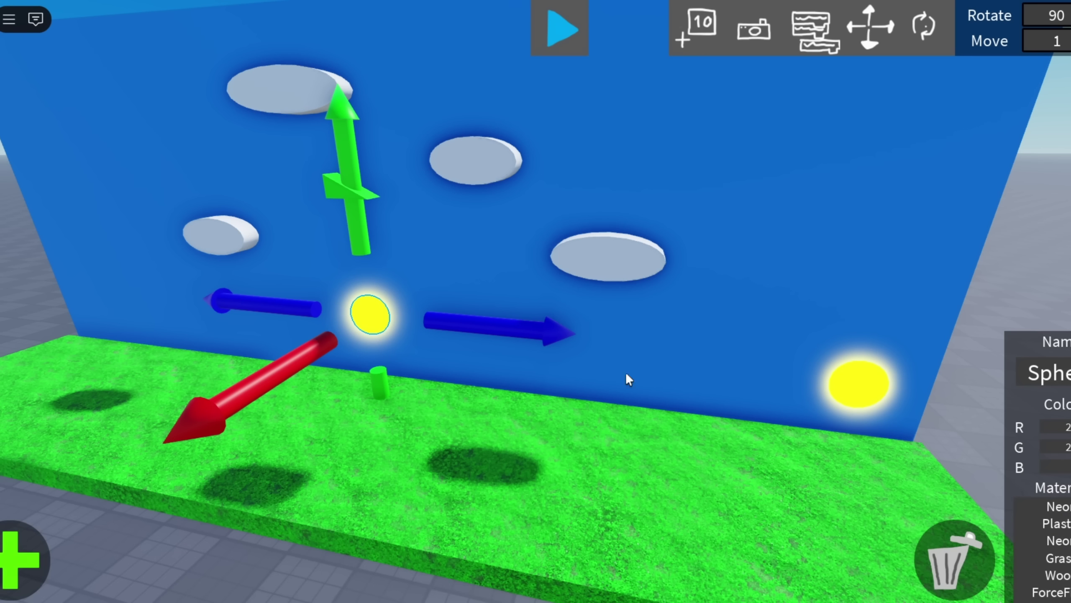
left_click_drag(472, 323, 620, 329)
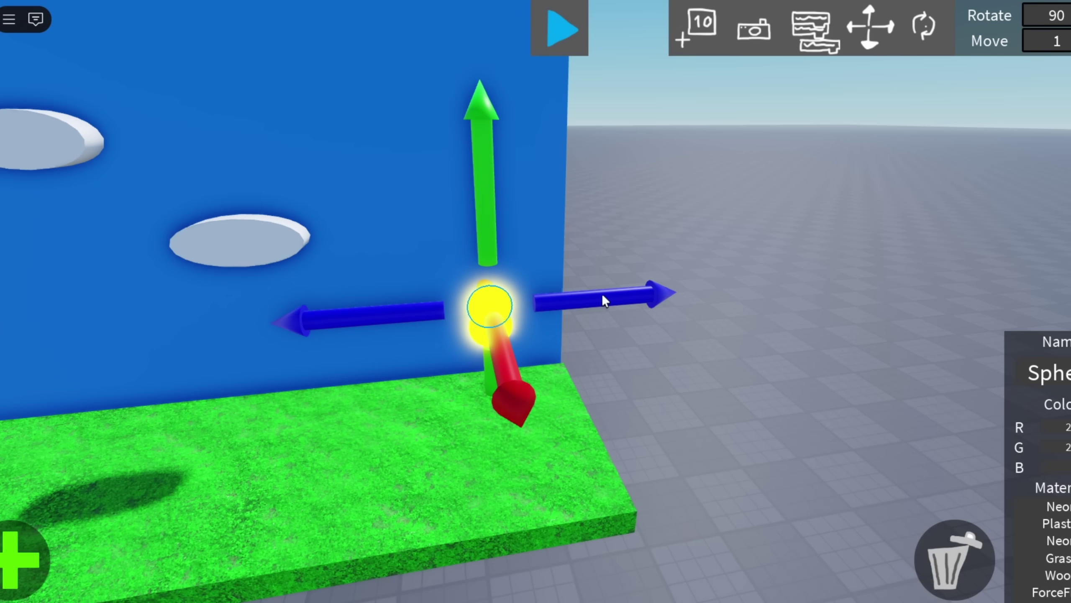
left_click_drag(602, 299, 688, 288)
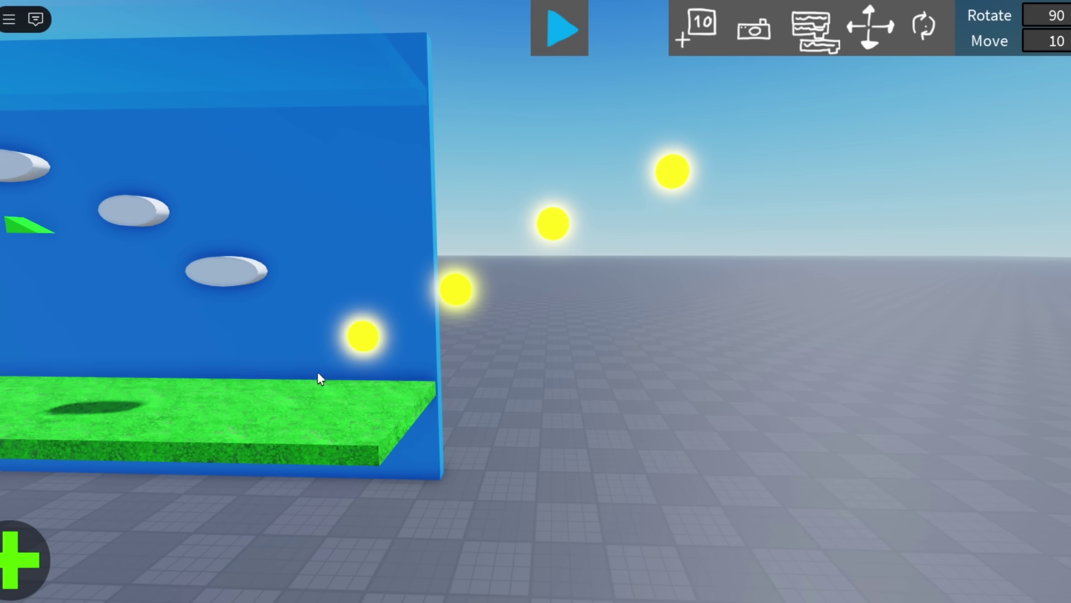
right_click_drag(822, 155, 342, 413)
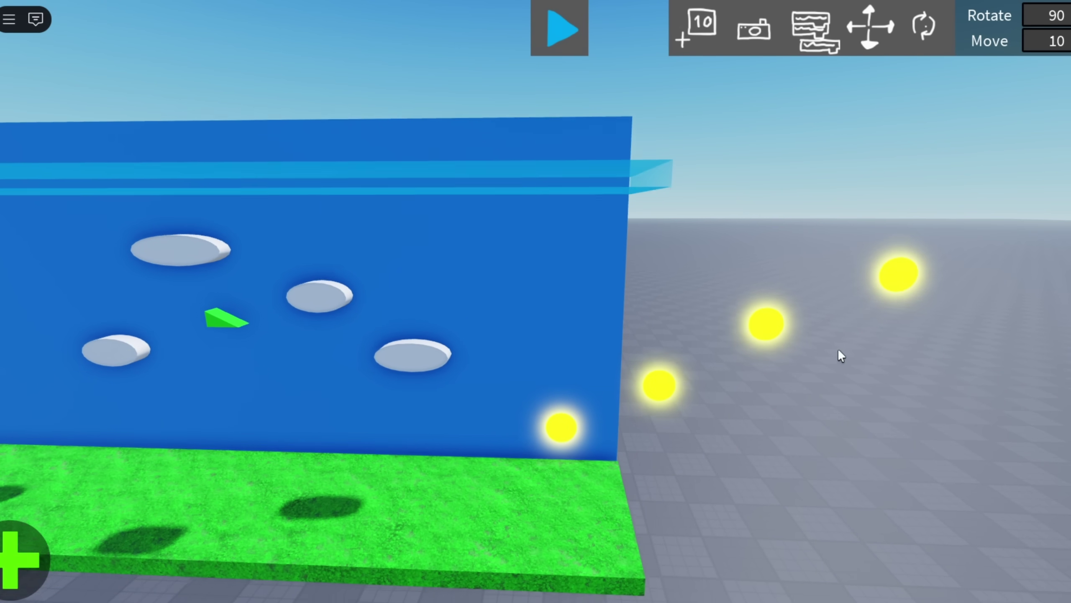
right_click_drag(839, 354, 839, 380)
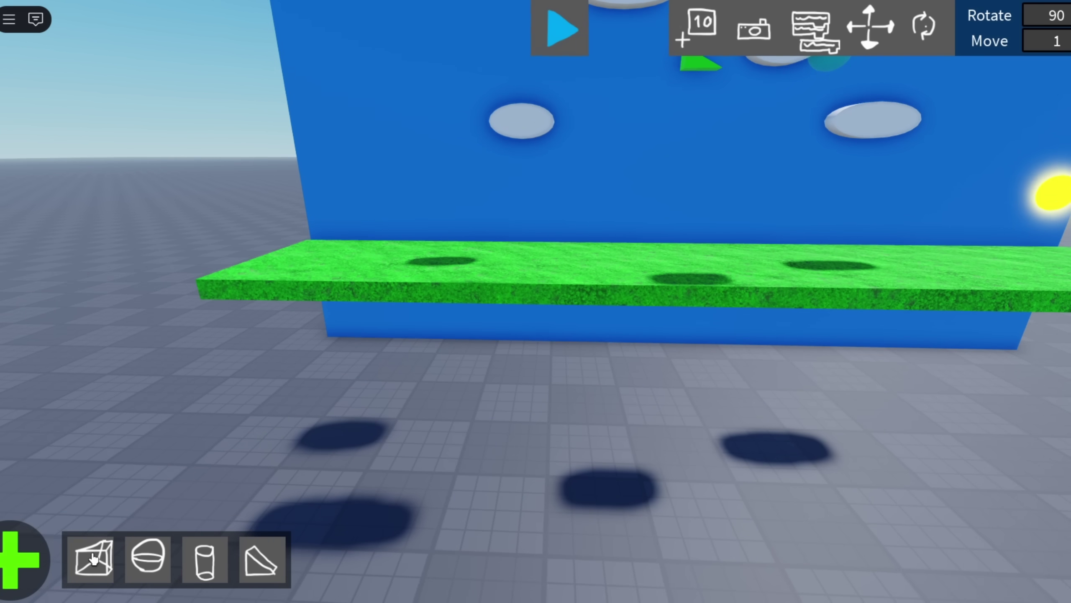
Add a grey block part under the platform
left_click(92, 558)
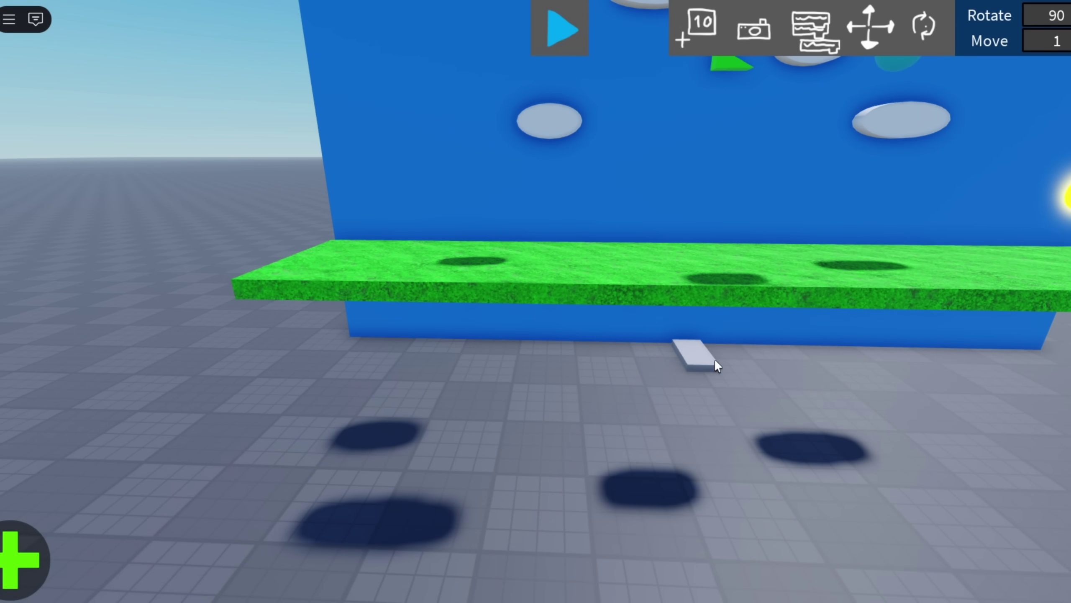
left_click(712, 365)
key("a")
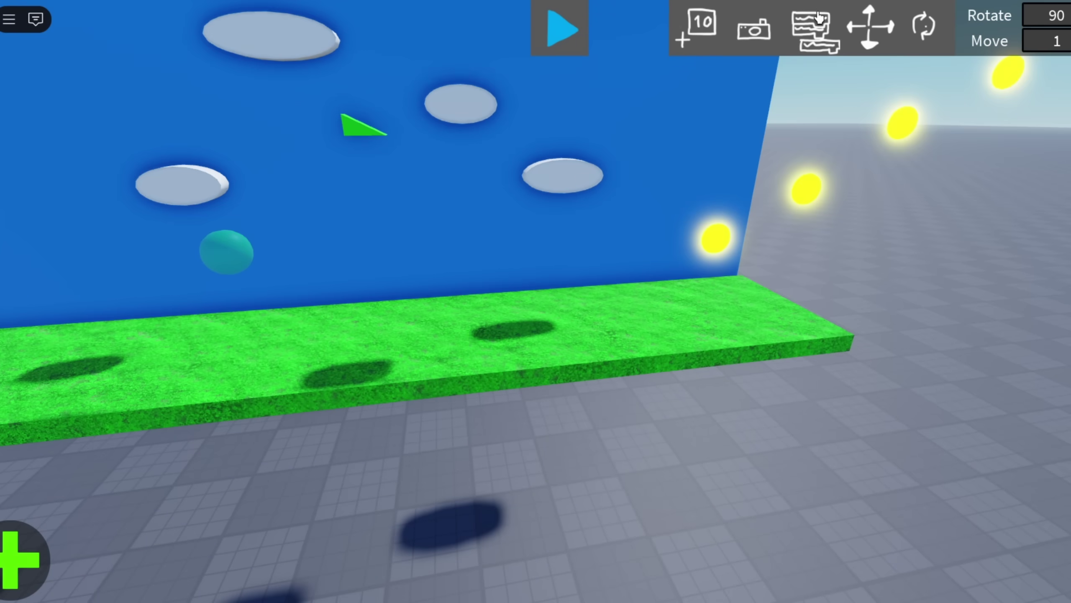
Create a new OnSpriteTouch script thread triggered by coin1
left_click(816, 26)
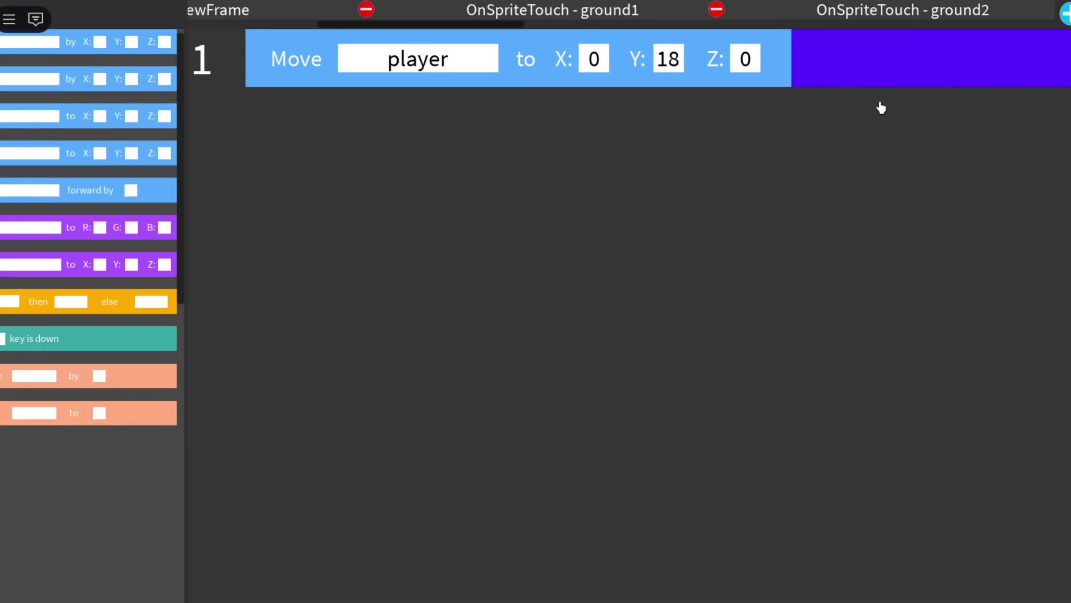
left_click(893, 10)
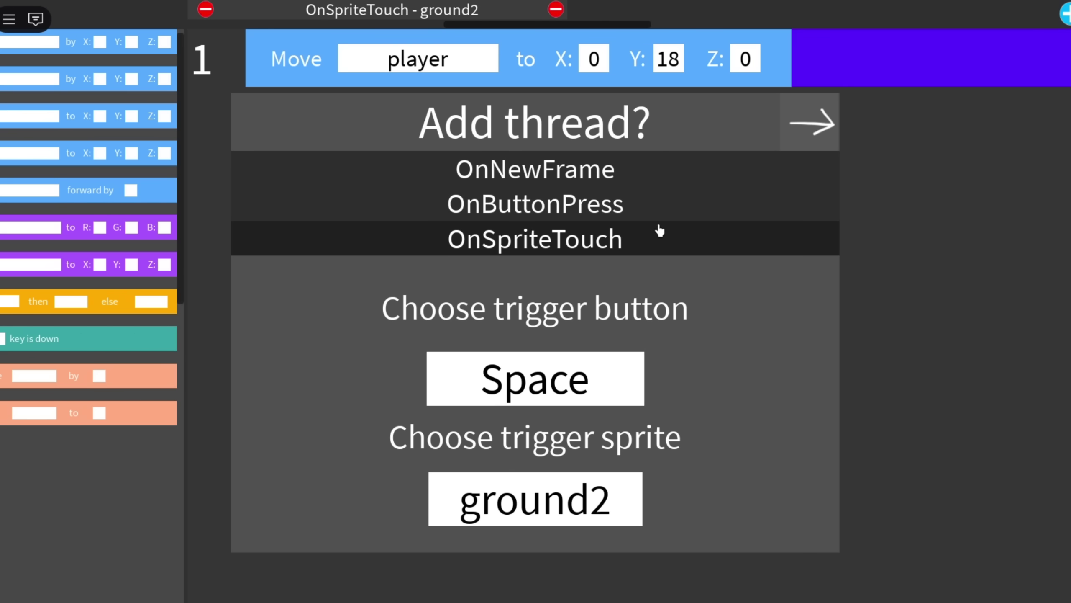
left_click(599, 517)
scroll(573, 557, "down", 2)
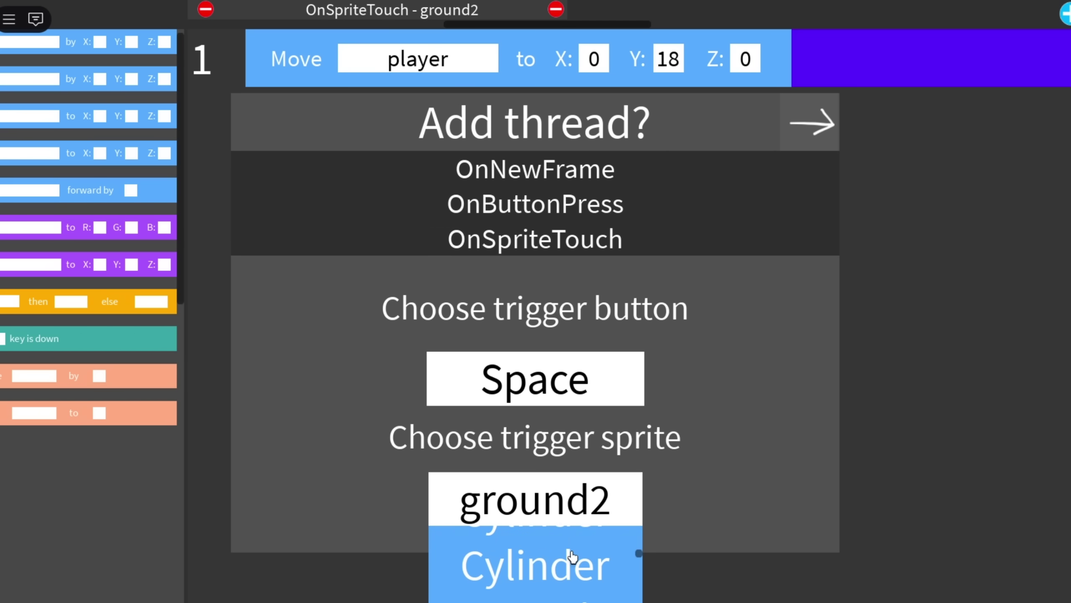
scroll(575, 556, "down", 2)
left_click(593, 574)
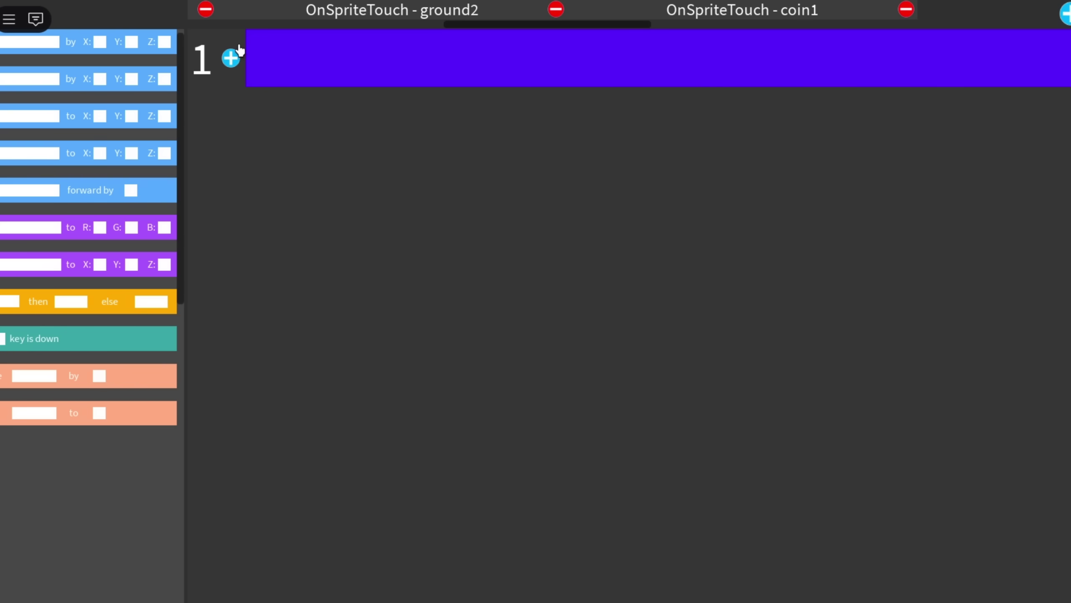
Add a Move line for the coin in the touch script and start the game
left_click(239, 53)
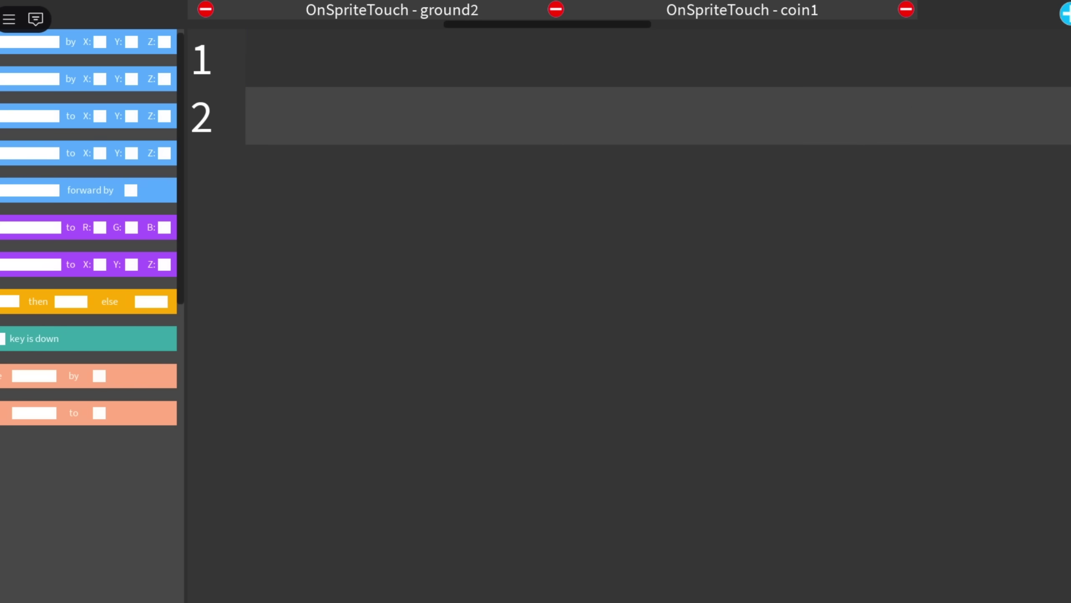
left_click(430, 63)
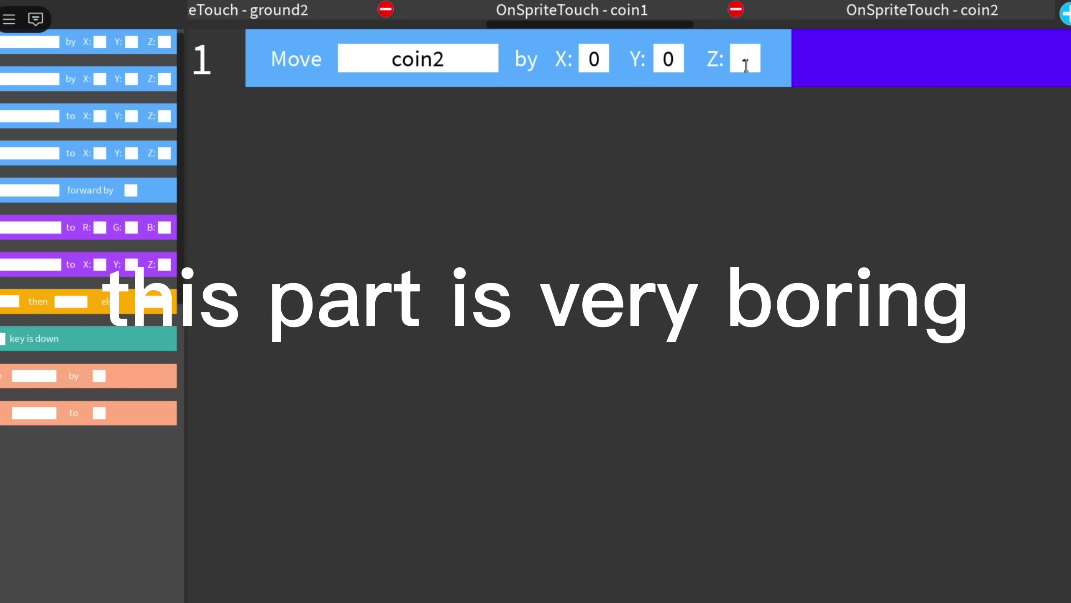
left_click(370, 63)
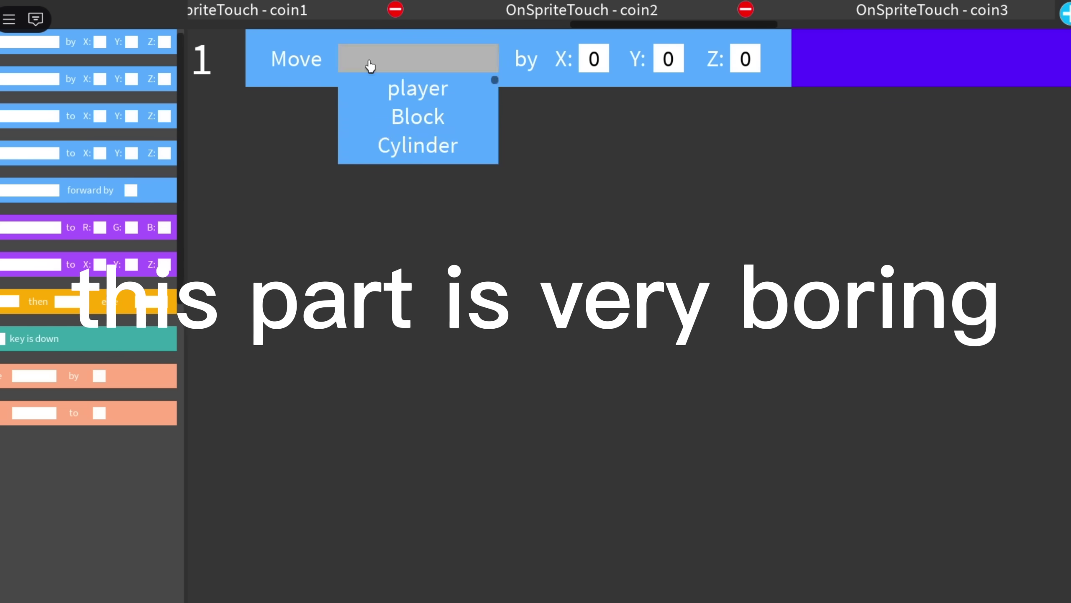
left_click(846, 16)
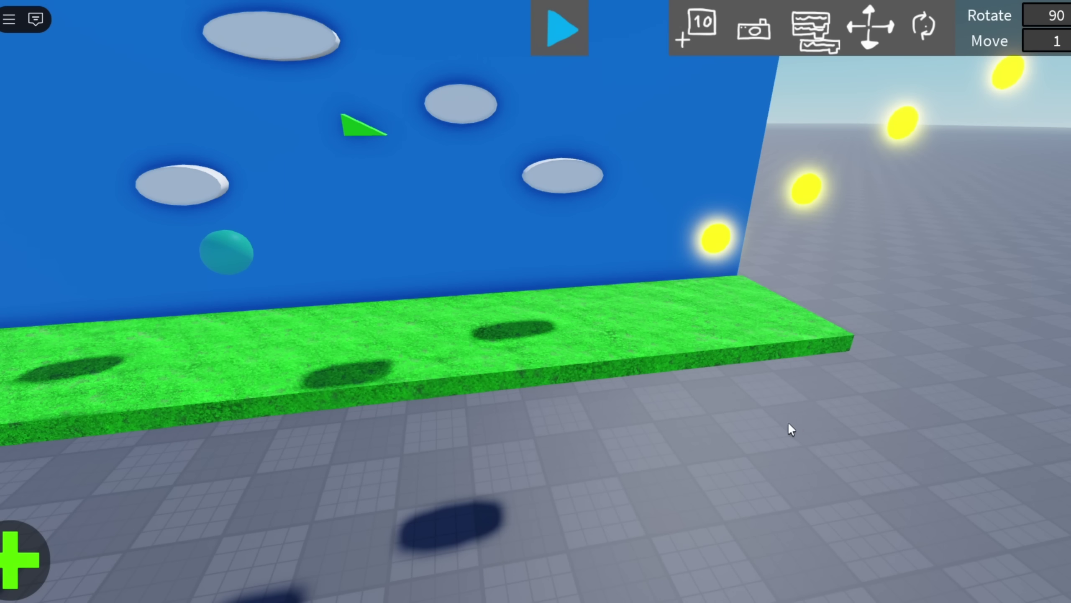
Test-run the game, stop it, and go to the OnNewFrame script
left_click(560, 40)
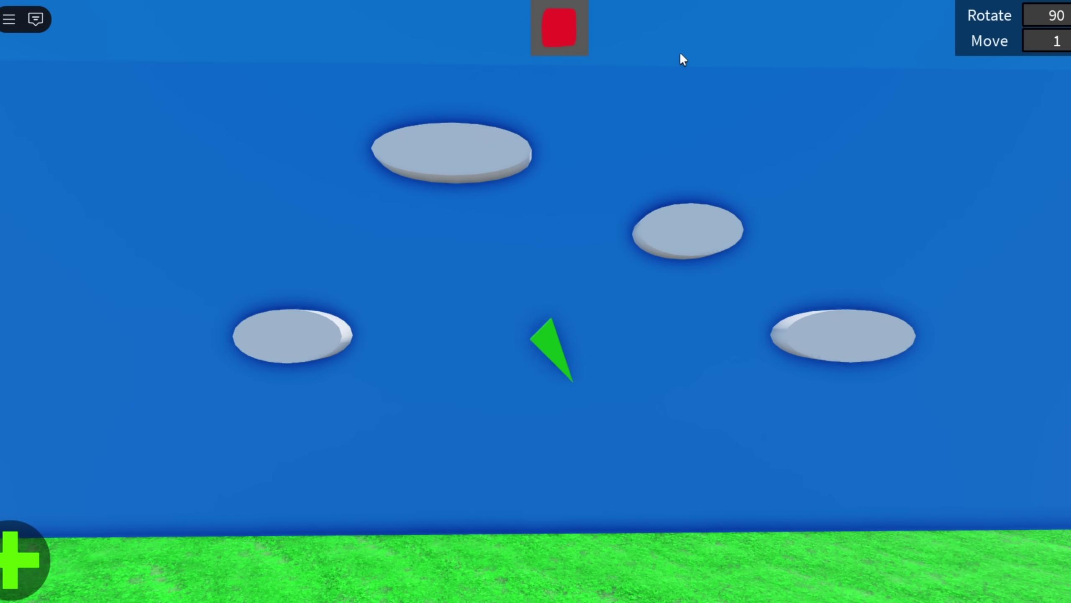
left_click(577, 20)
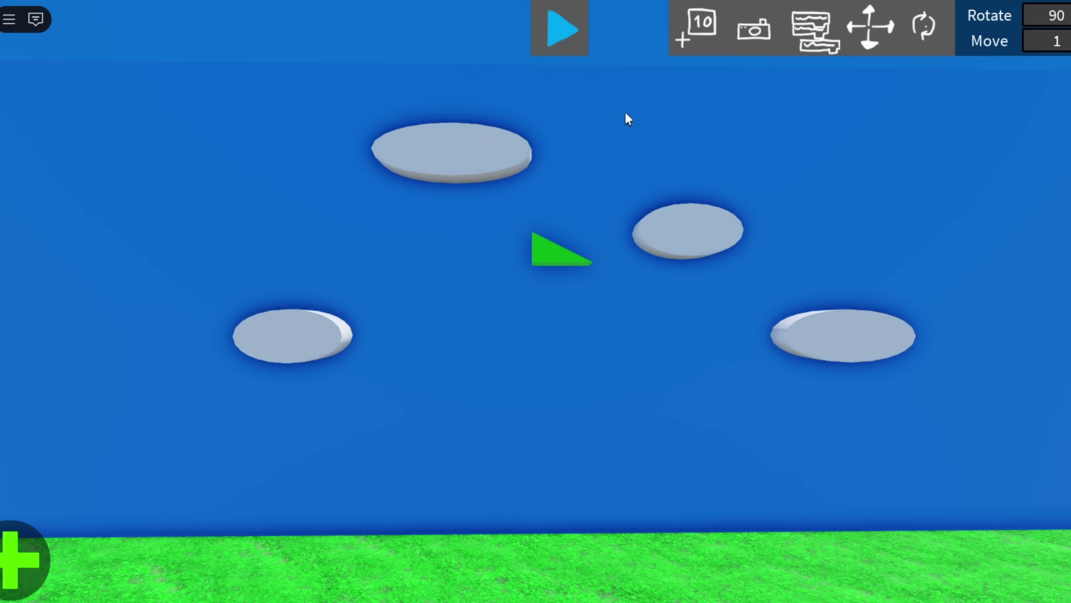
left_click(829, 36)
scroll(509, 15, "up", 10)
left_click(512, 11)
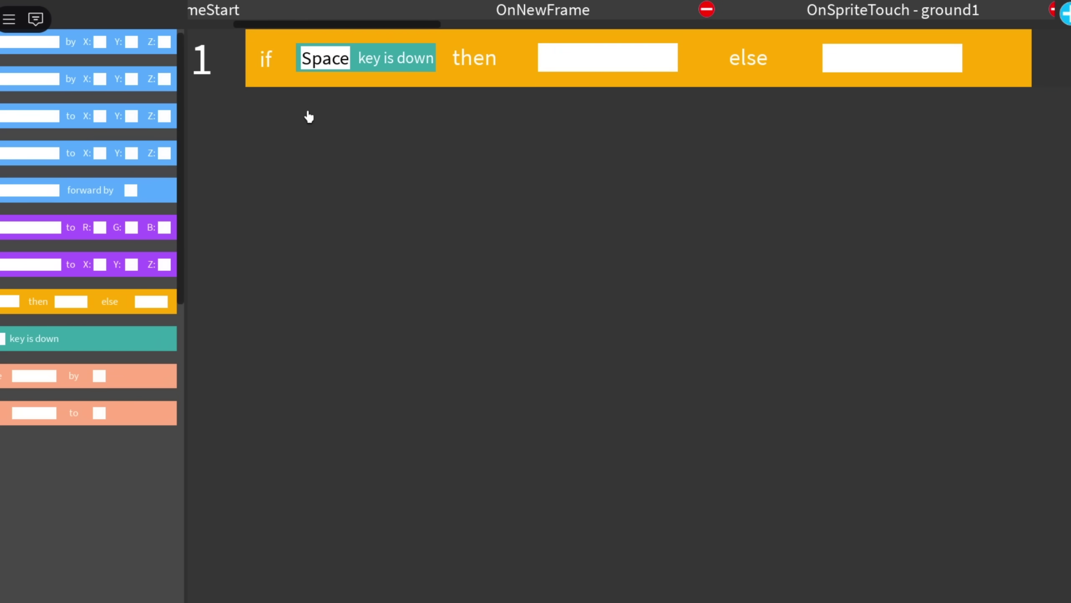
Add four Move blocks shifting coin1–coin4 by 0,0,2 under the Space check, then test with Space
left_click(231, 59)
left_click(96, 40)
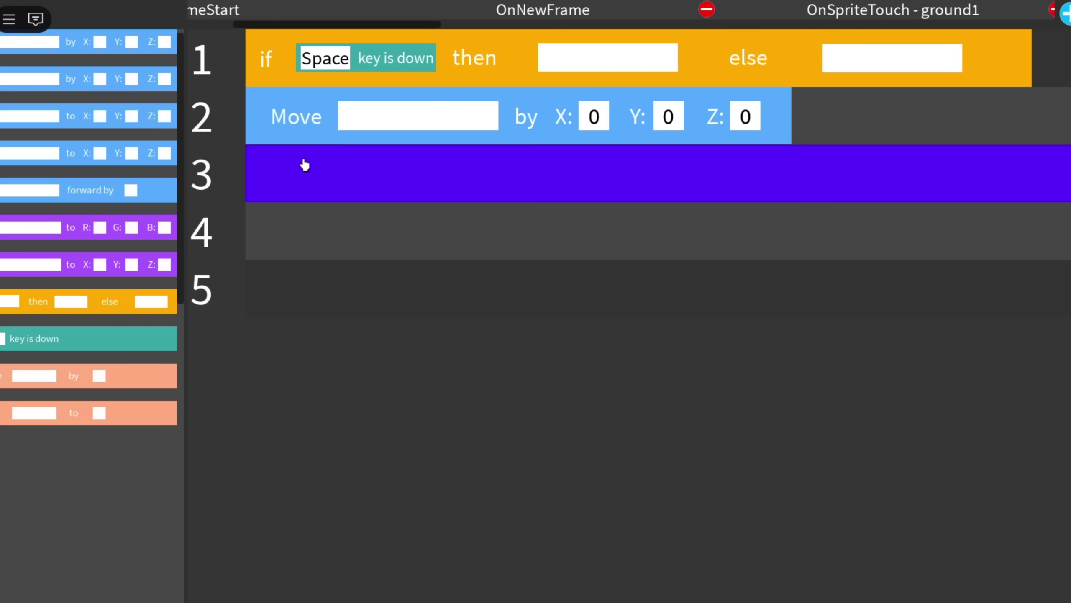
left_click(100, 42)
left_click(147, 52)
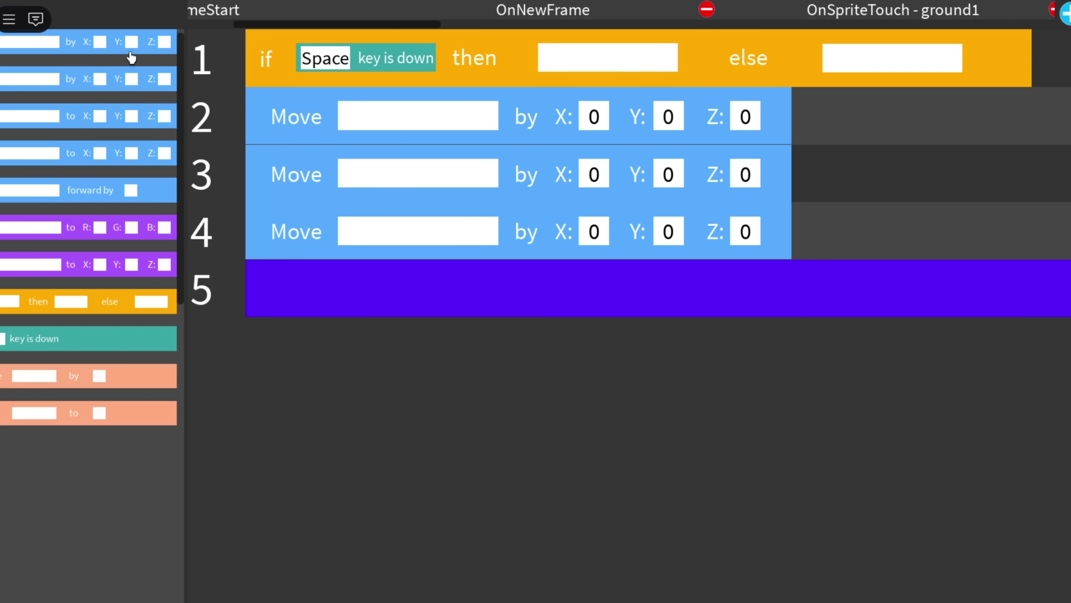
left_click(132, 52)
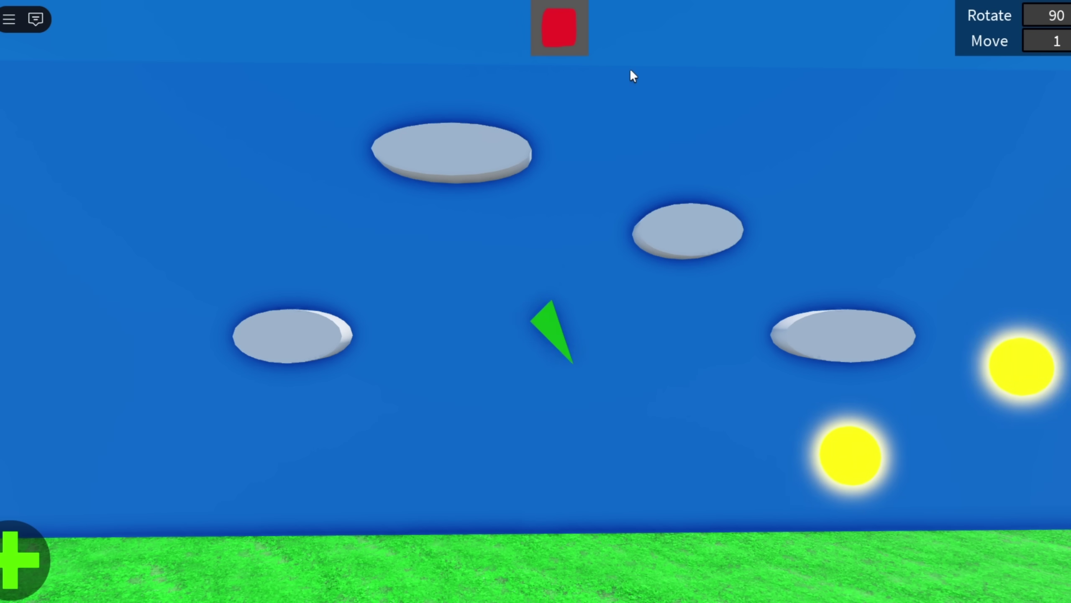
key("space")
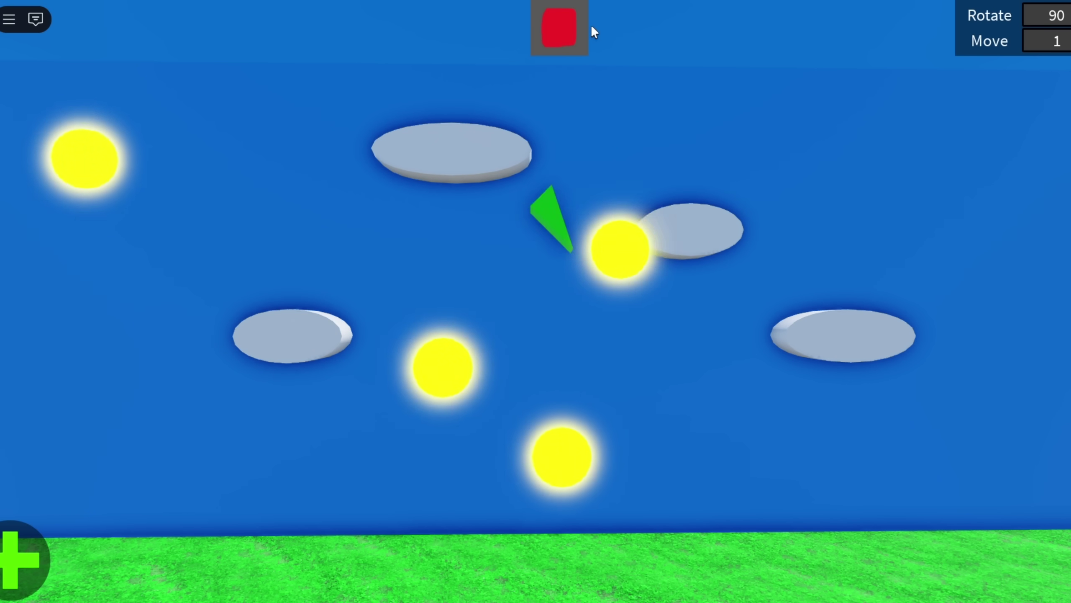
Stop the game, reduce the four coin Move blocks to Z 1, and rerun the test
left_click(578, 29)
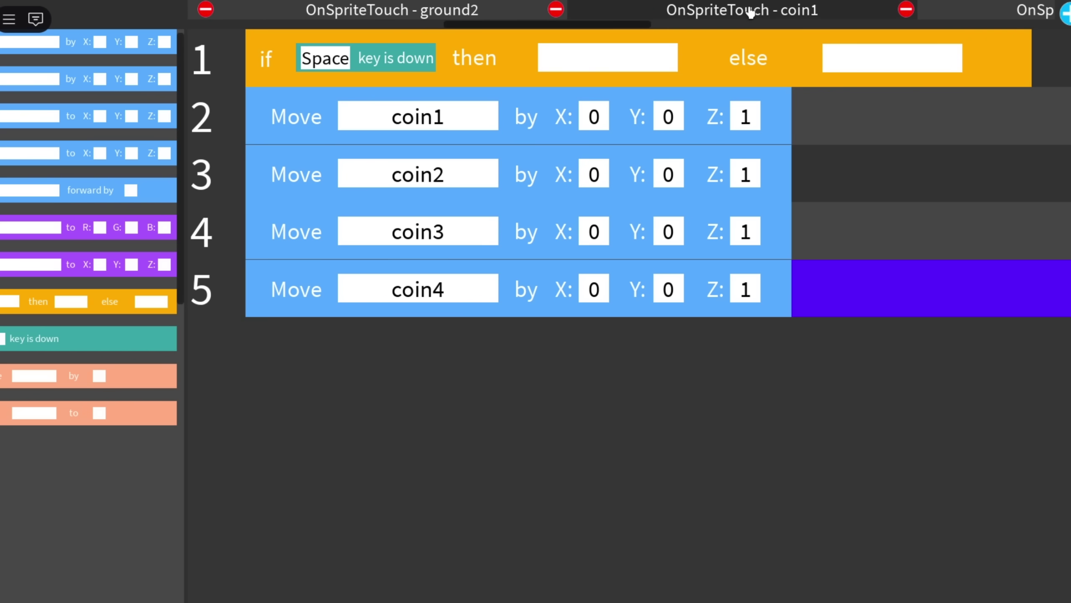
left_click(749, 10)
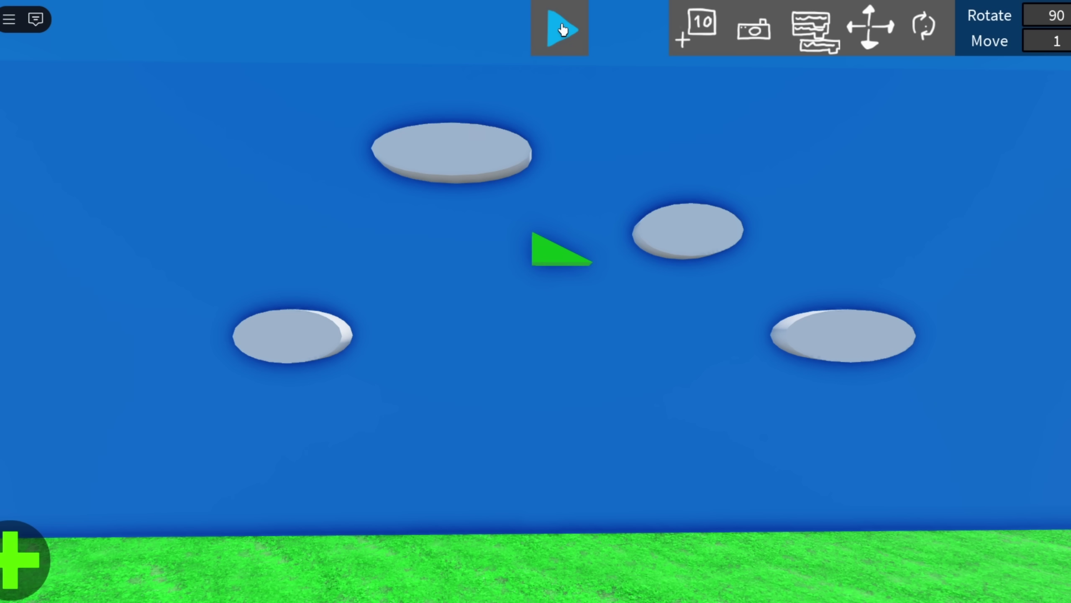
left_click(572, 28)
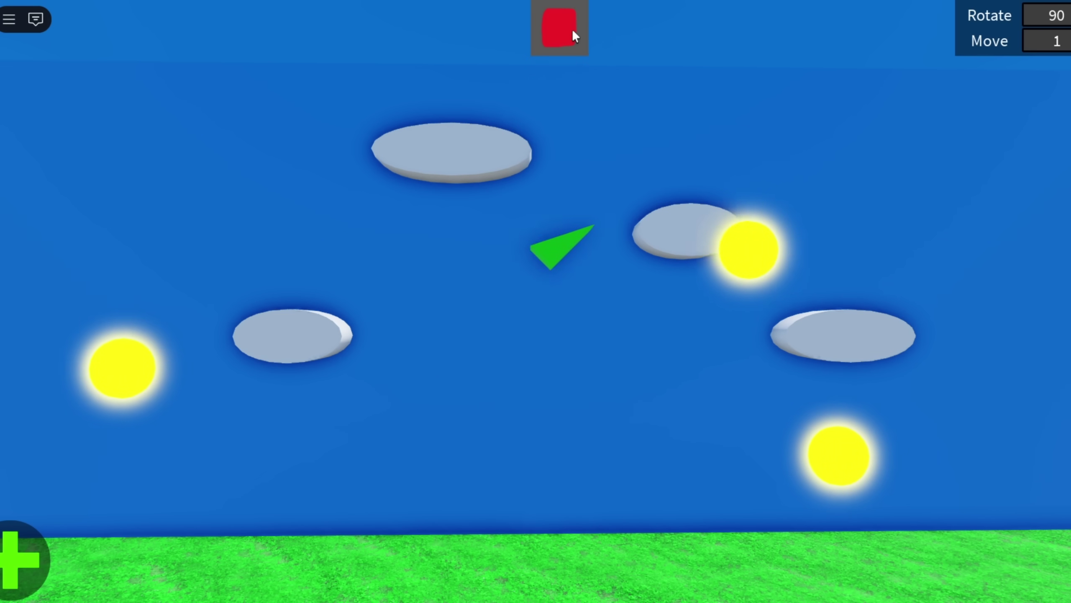
Stop the game and add Move blocks on new lines 2–5 of the ground1 touch script
left_click(572, 31)
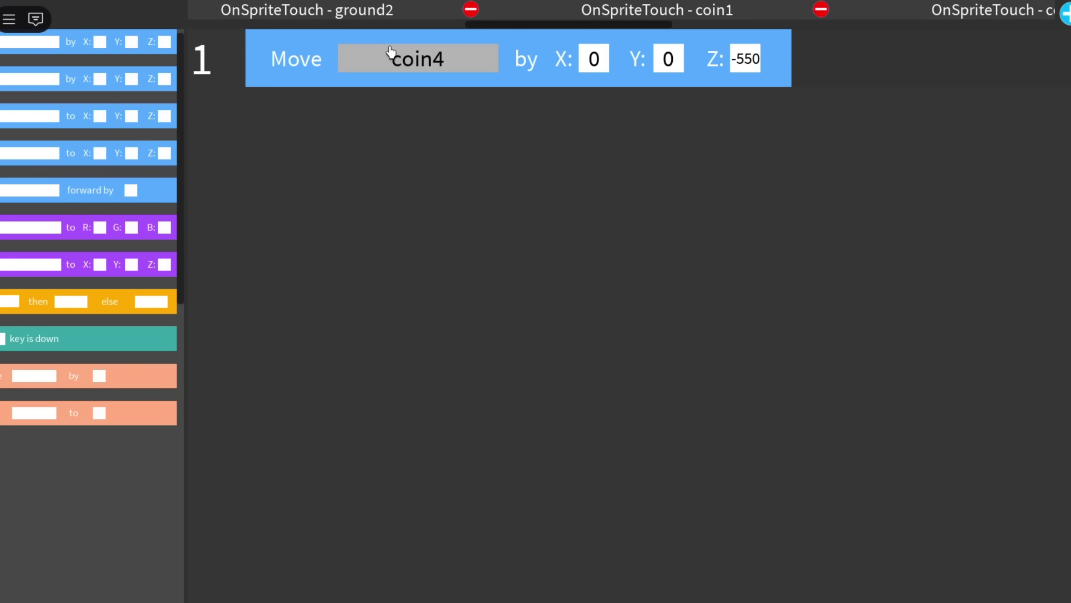
scroll(574, 17, "left", 5)
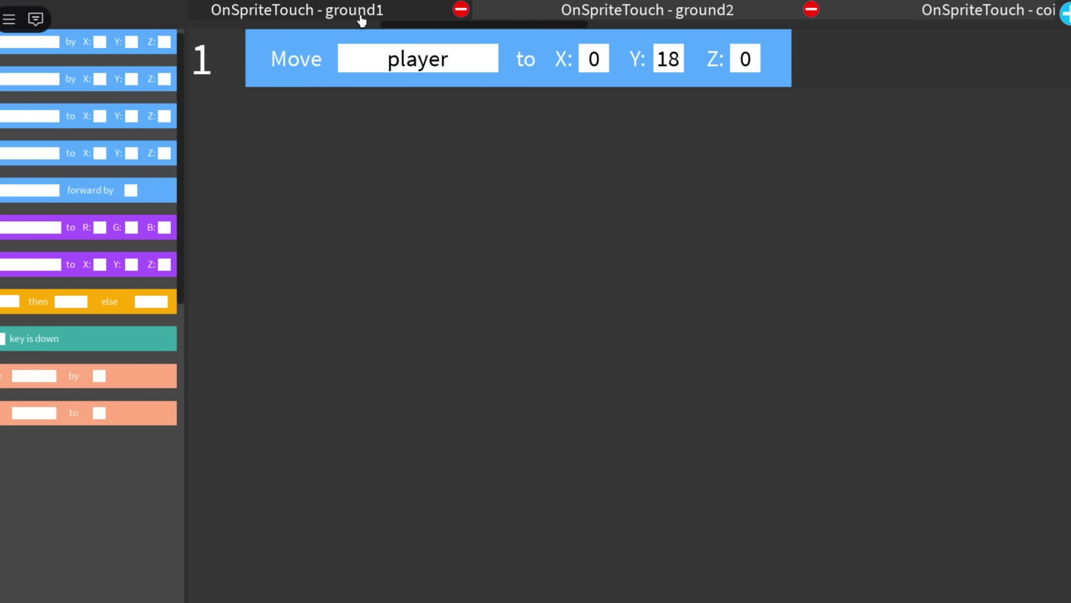
left_click(231, 57)
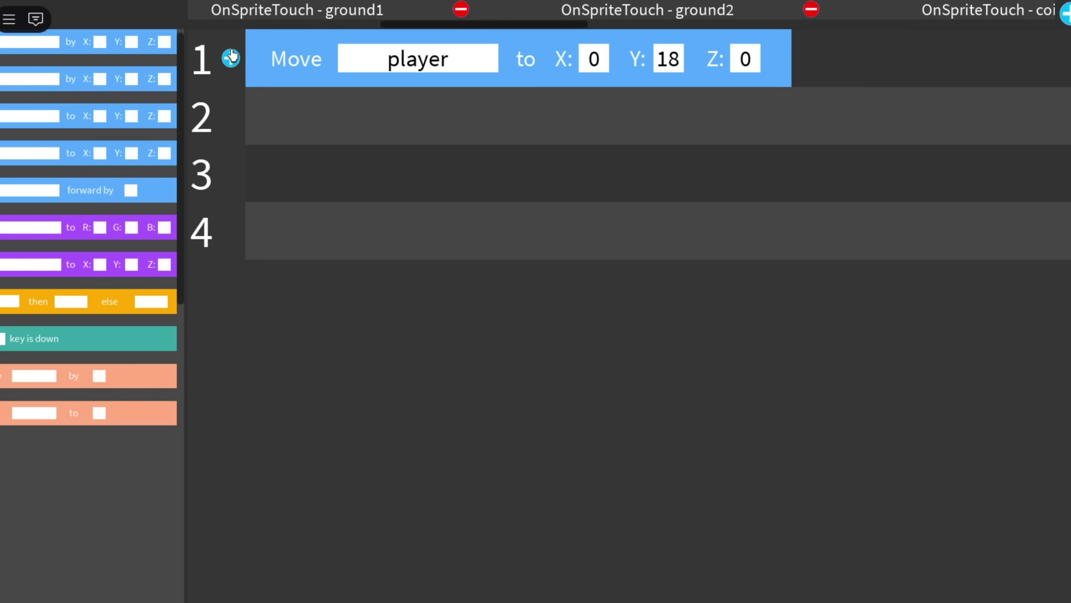
triple_click(94, 47)
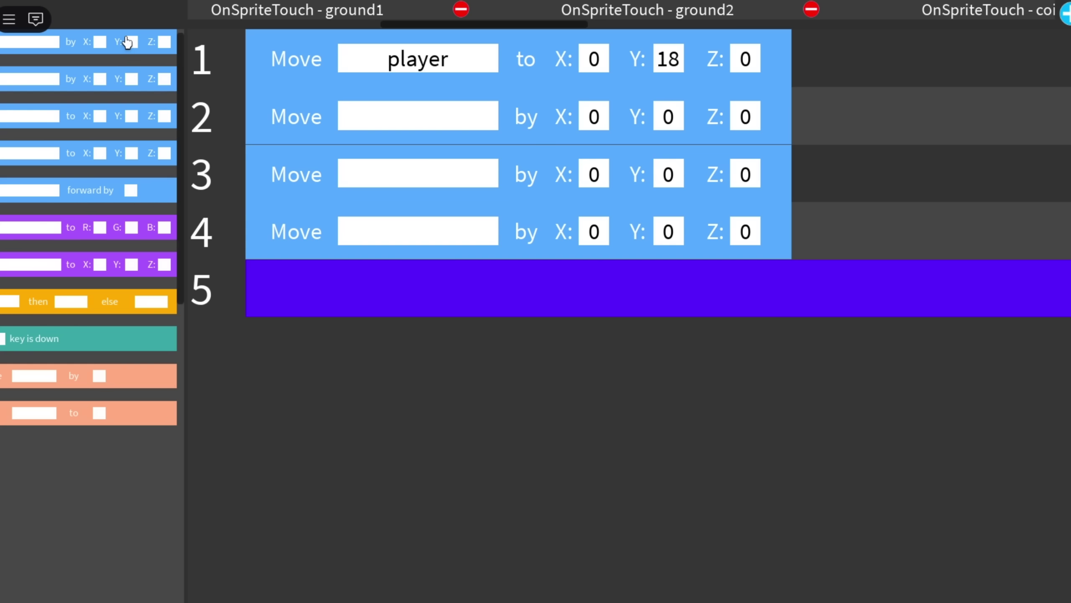
left_click(124, 43)
left_click(387, 120)
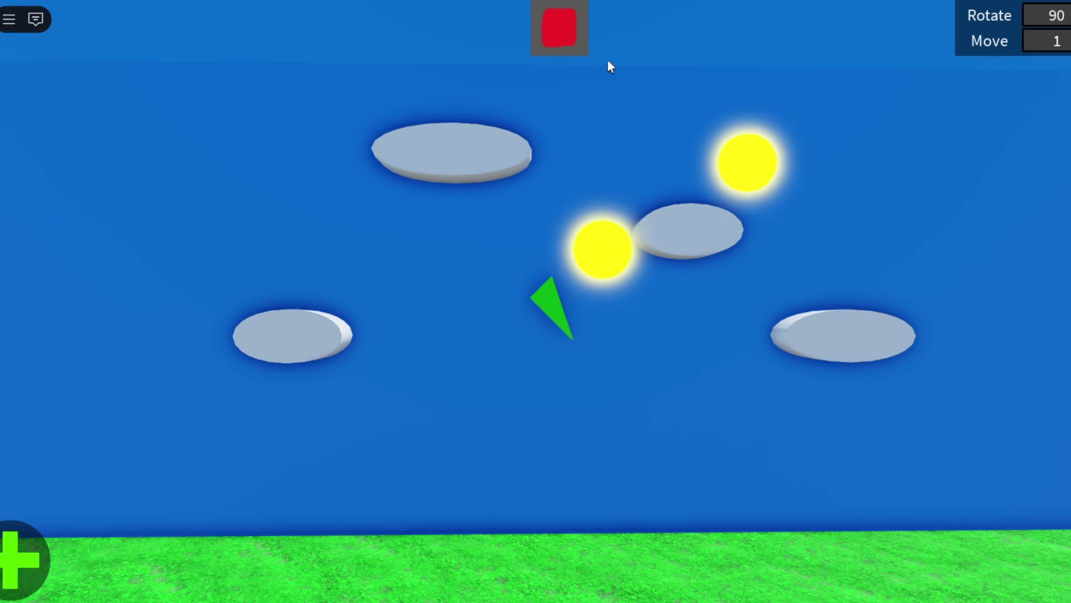
Stop the test run and add a new score named 'coins'
left_click(578, 43)
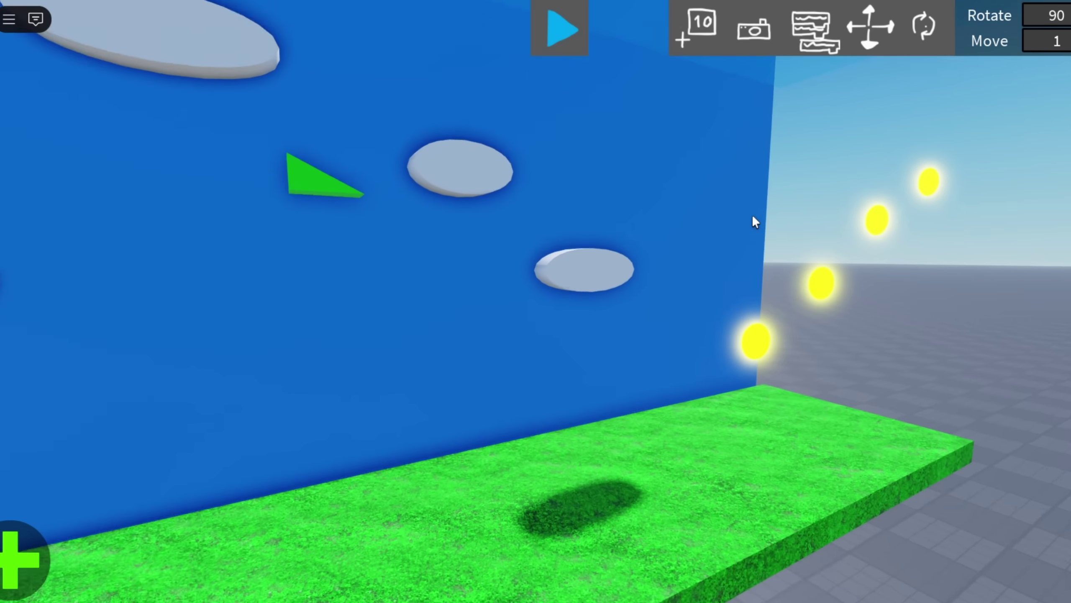
right_click_drag(871, 272, 868, 273)
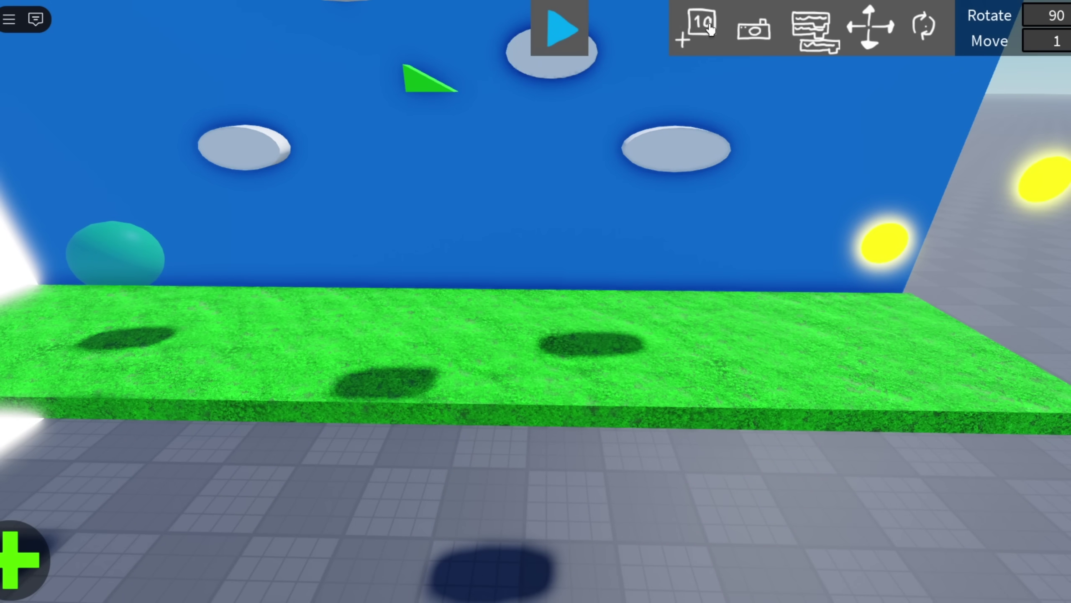
left_click(711, 30)
type("coin")
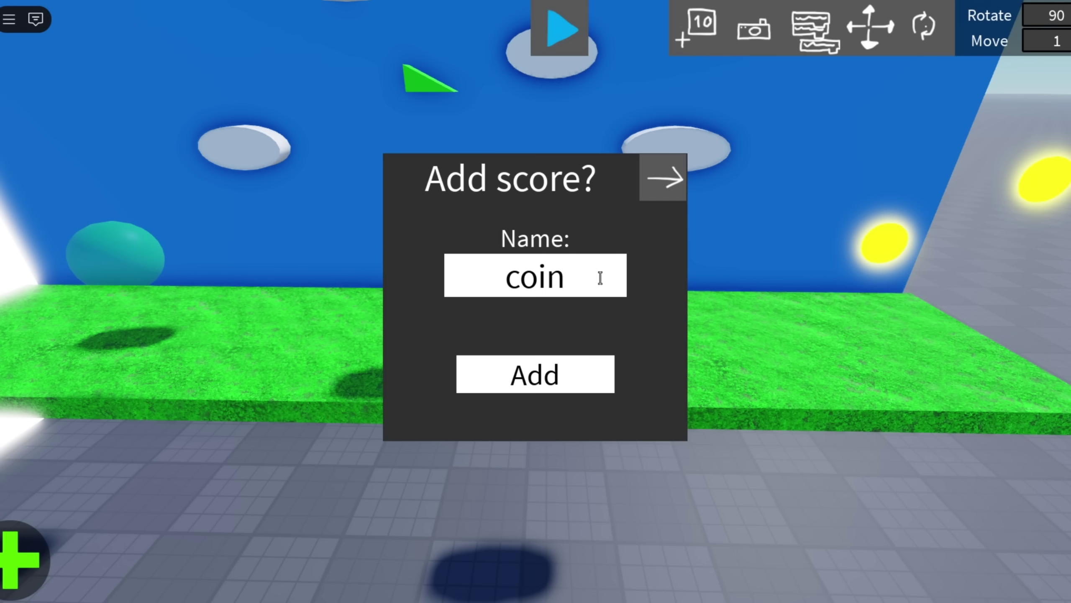
type("s")
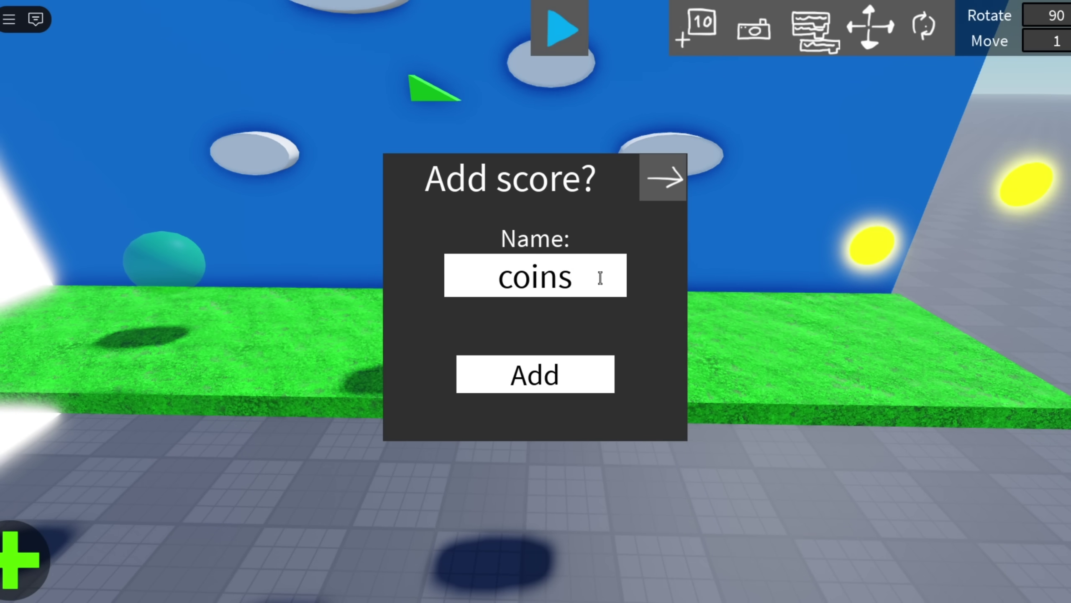
key("Return")
left_click(816, 32)
Review the coin touch threads, remove the coinreset thread, and return to the build view
scroll(784, 17, "down", 5)
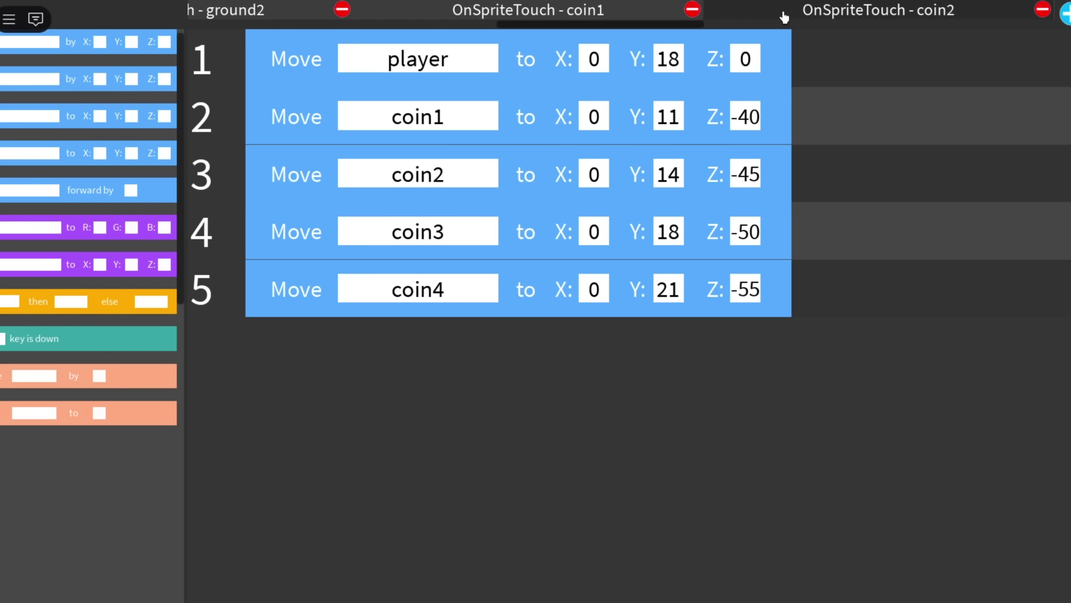
left_click(1064, 16)
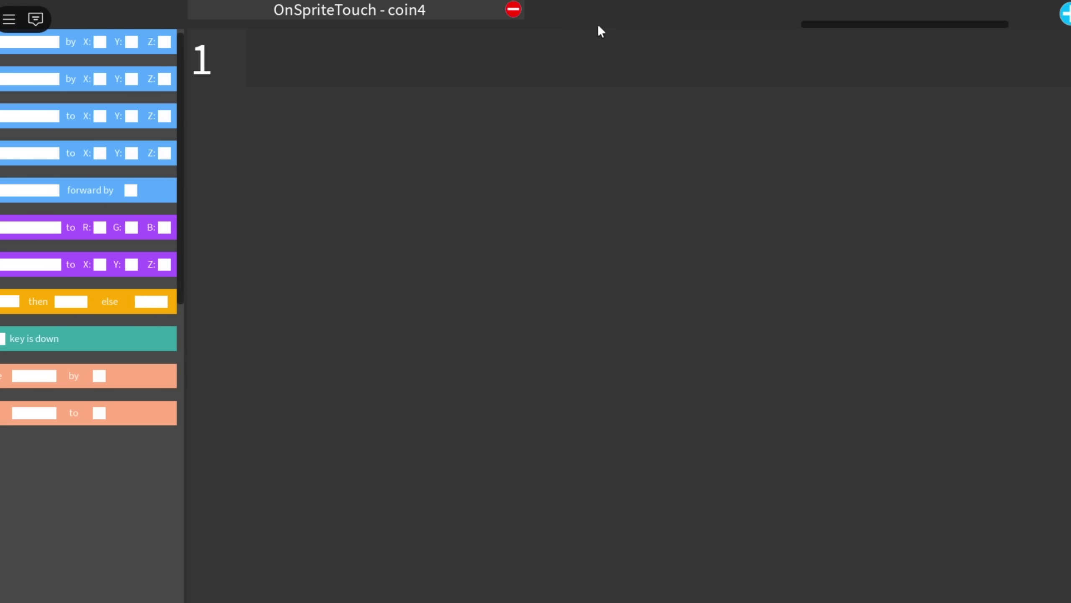
scroll(605, 19, "left", 3)
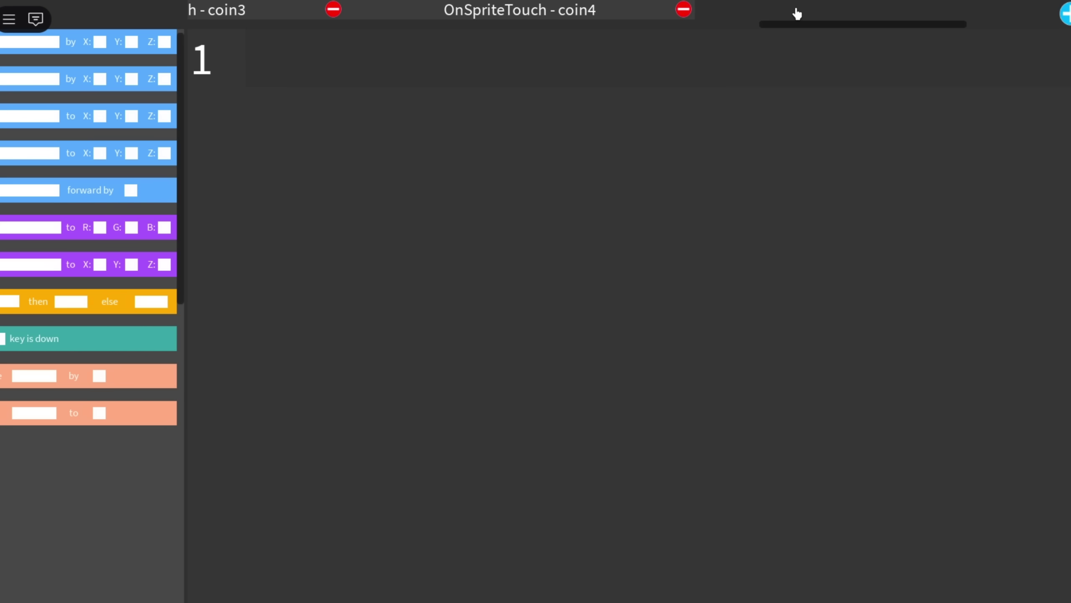
scroll(796, 12, "left", 2)
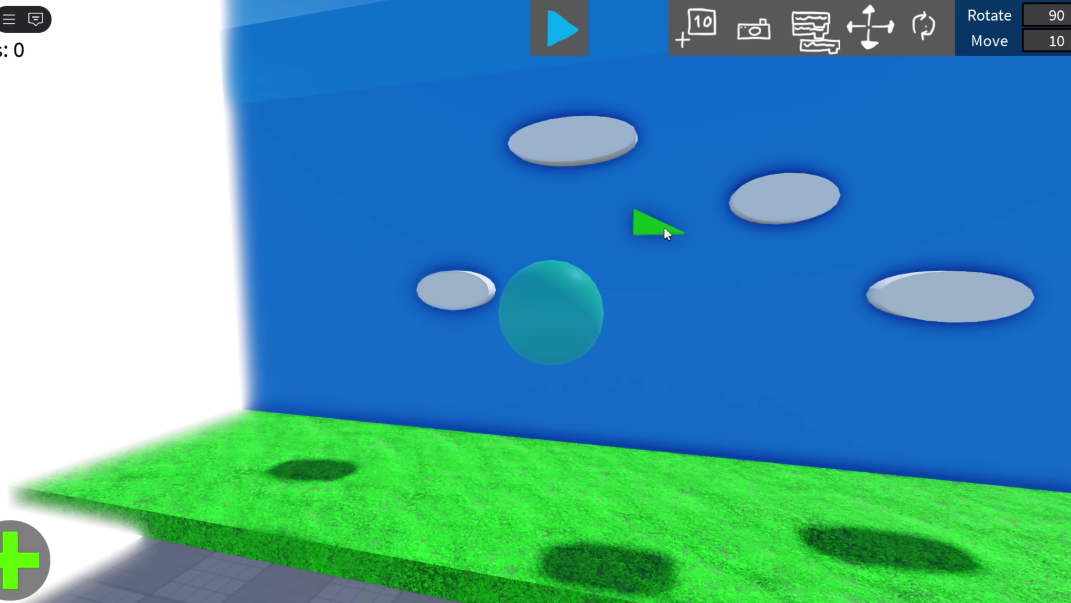
Start a test run to collect coins and raise the coins score
left_click(576, 29)
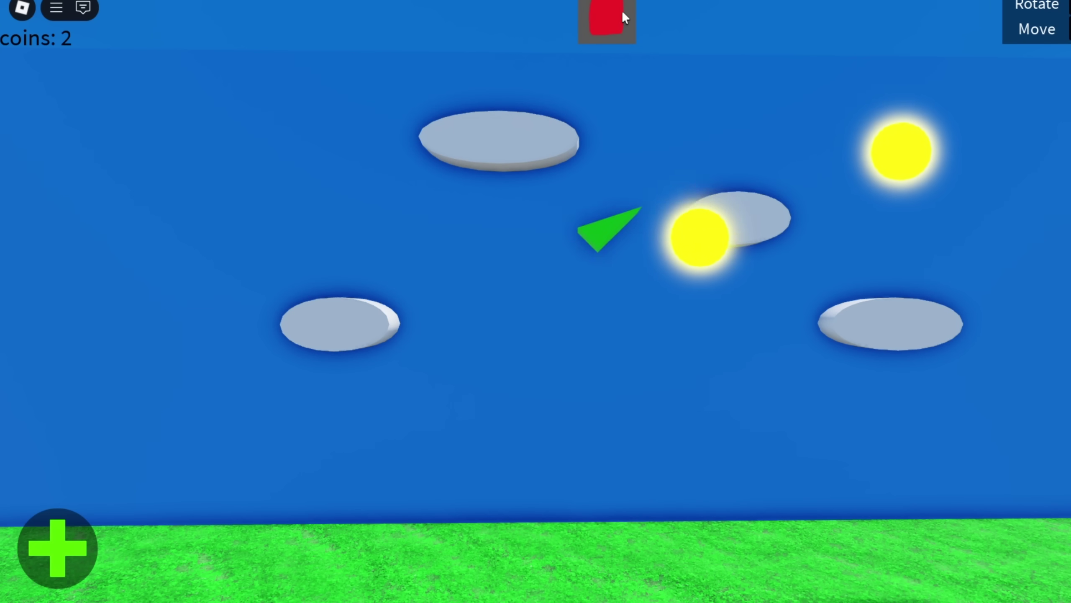